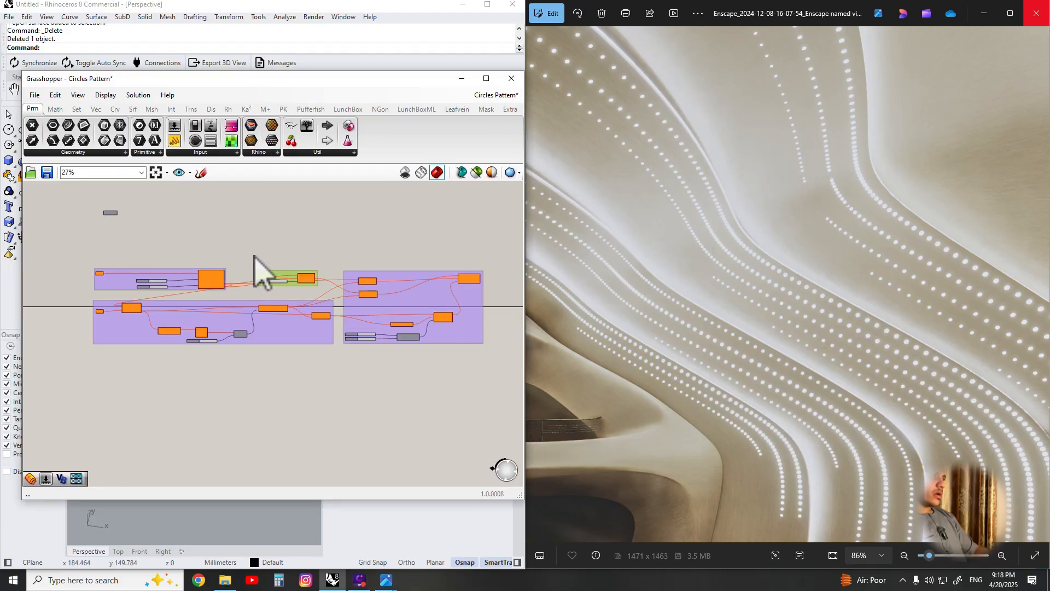
- Examine the surface quad grid and circle lighting shape groups of the definition against the light dots in the reference ceiling image
scroll(254, 257, "up", 4)
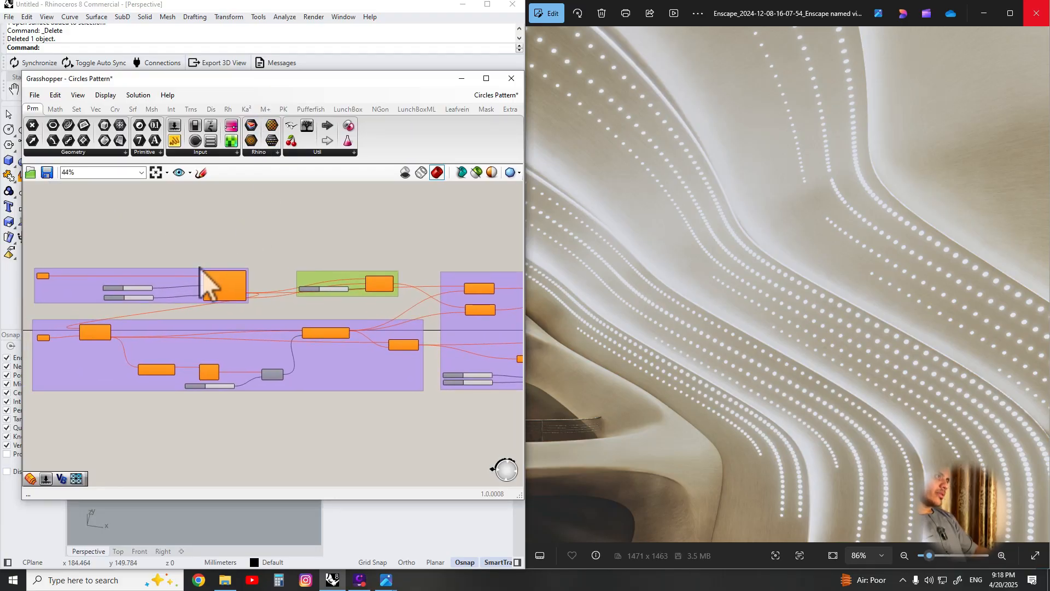
scroll(164, 288, "up", 5)
right_click_drag(156, 290, 236, 290)
scroll(244, 286, "down", 2)
scroll(247, 278, "up", 2)
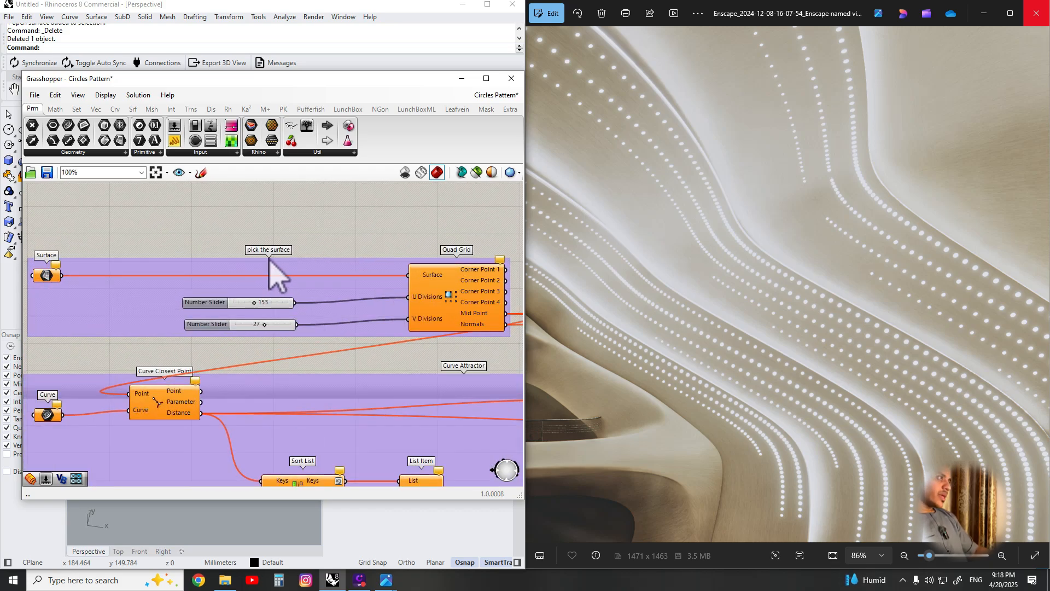
scroll(848, 387, "down", 3)
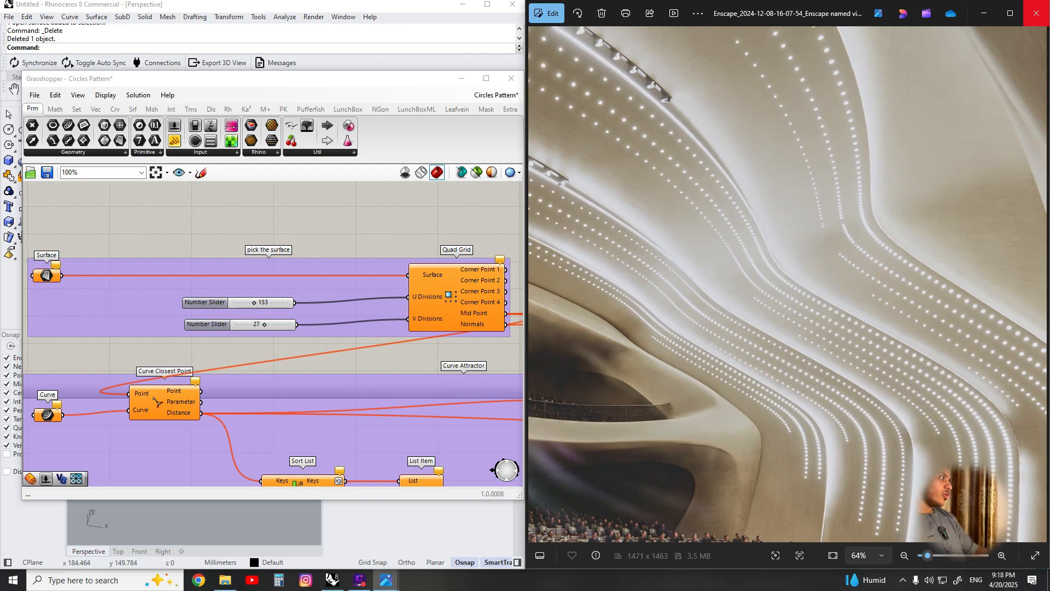
scroll(250, 316, "down", 2)
right_click_drag(433, 322, 279, 326)
right_click_drag(445, 319, 242, 321)
scroll(296, 295, "up", 3)
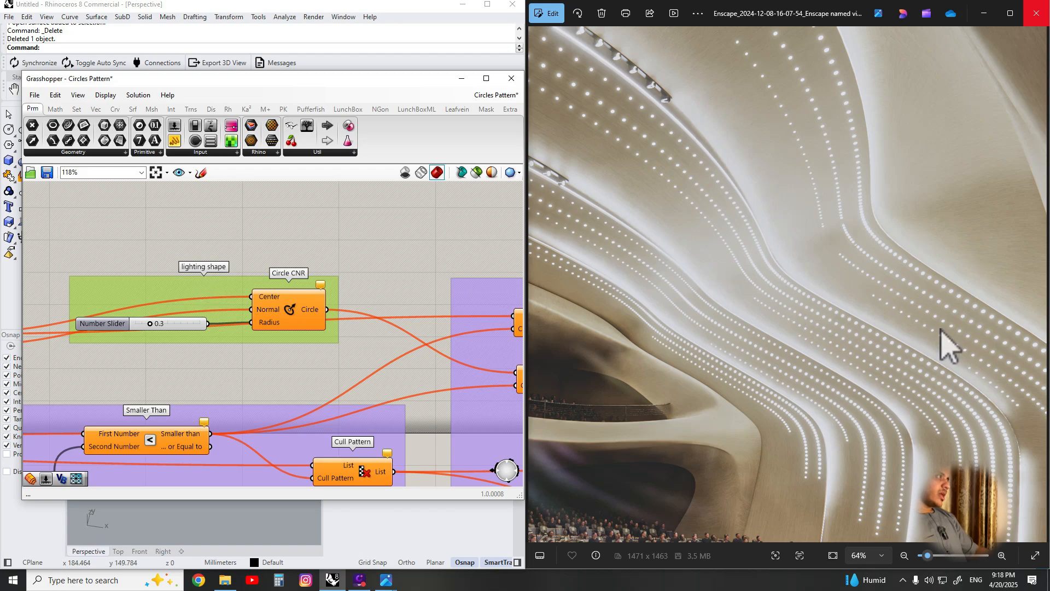
scroll(973, 438, "up", 5)
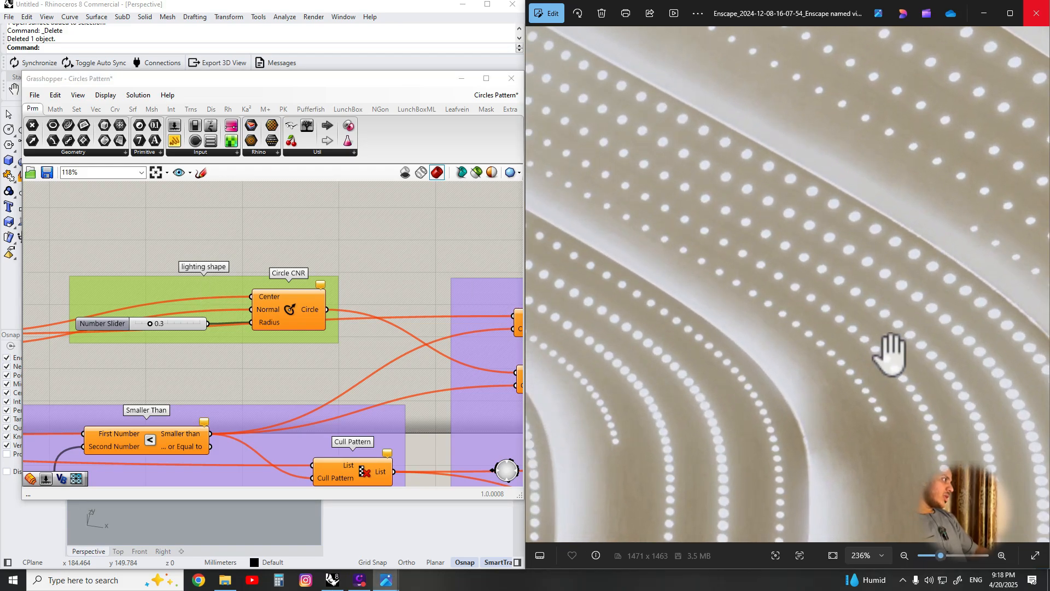
scroll(853, 333, "up", 1)
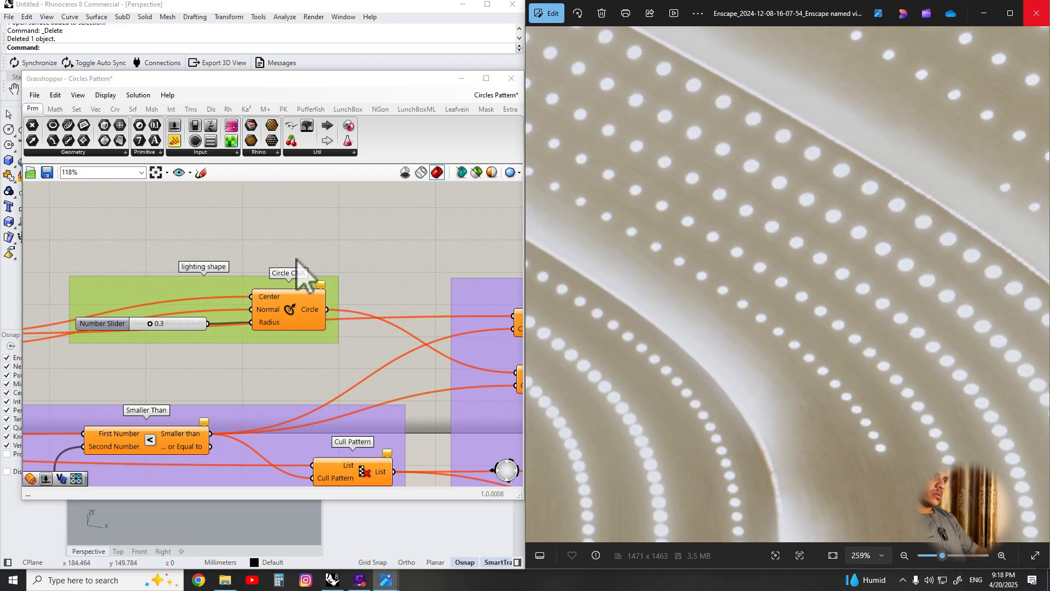
- Review the Scale the shape and Curve Attractor groups, comparing them with the light pattern's spread in the reference image
scroll(296, 260, "down", 4)
right_click_drag(379, 249, 353, 244)
scroll(354, 244, "down", 1)
right_click_drag(481, 252, 338, 269)
scroll(384, 305, "up", 2)
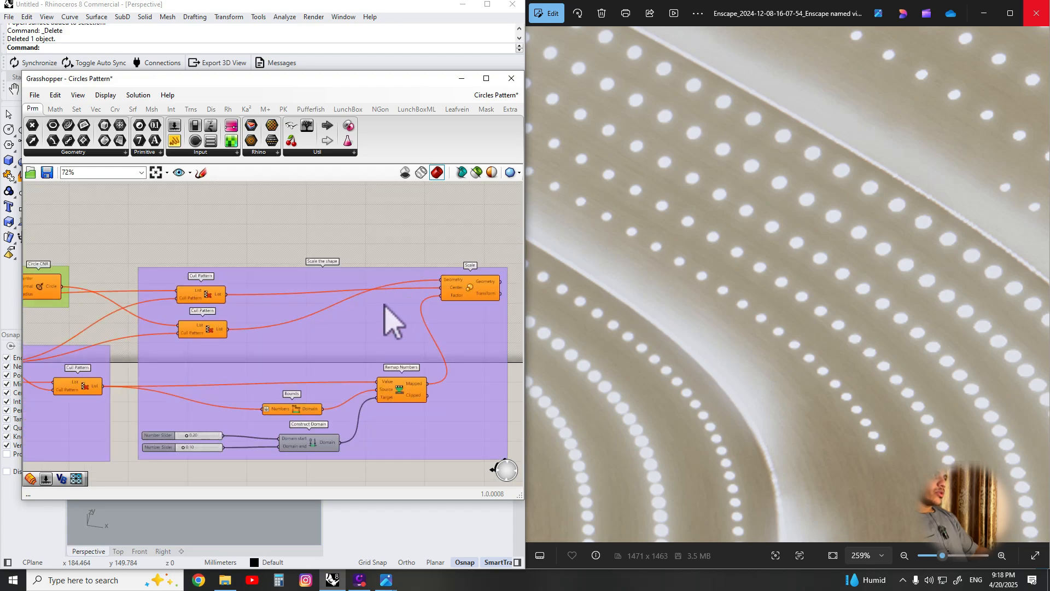
right_click_drag(162, 313, 480, 284)
right_click_drag(169, 330, 406, 304)
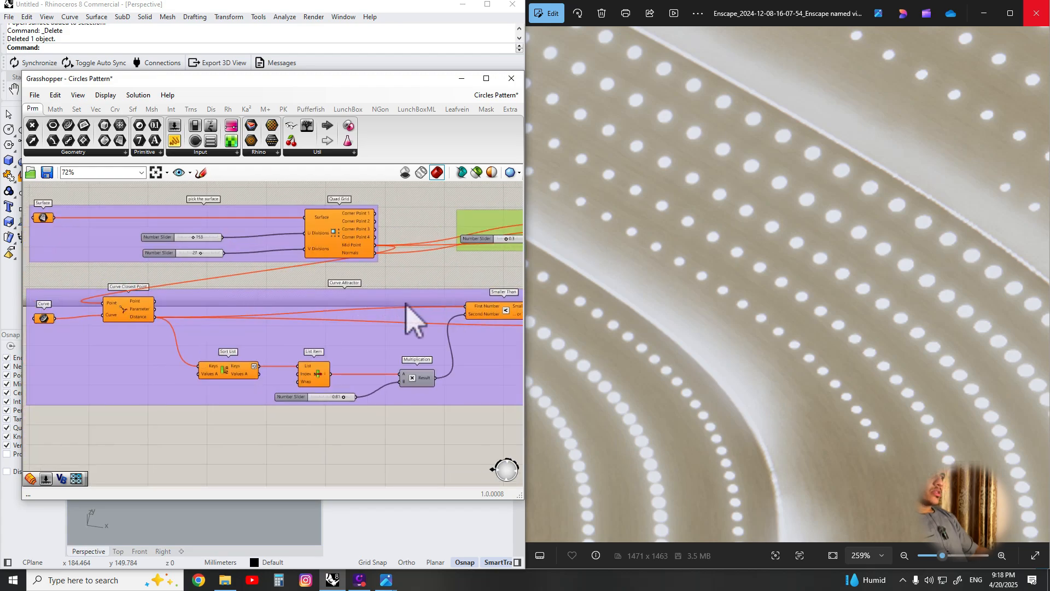
scroll(715, 316, "down", 6)
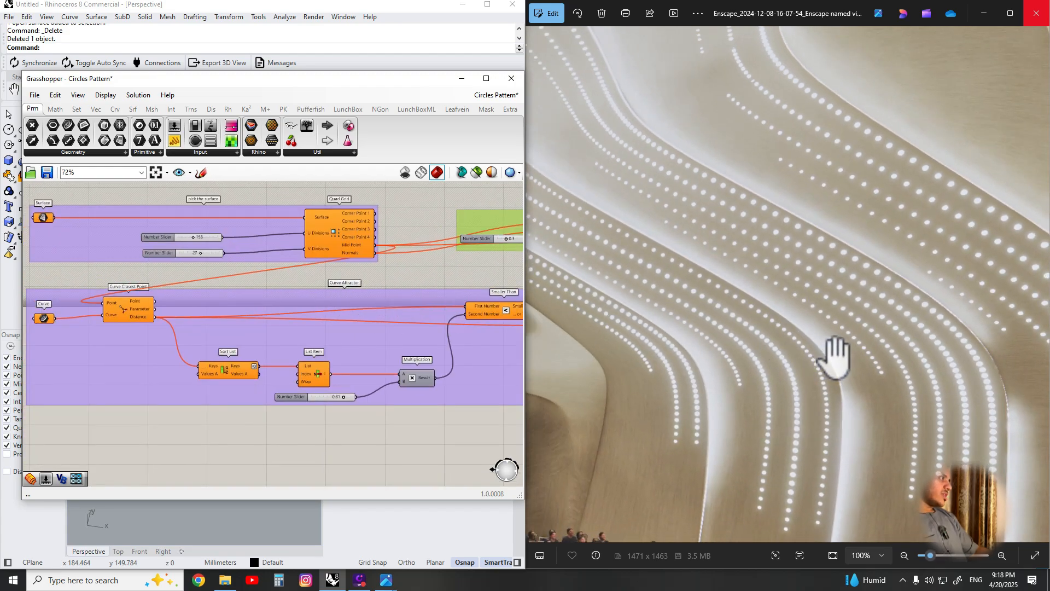
scroll(827, 353, "down", 2)
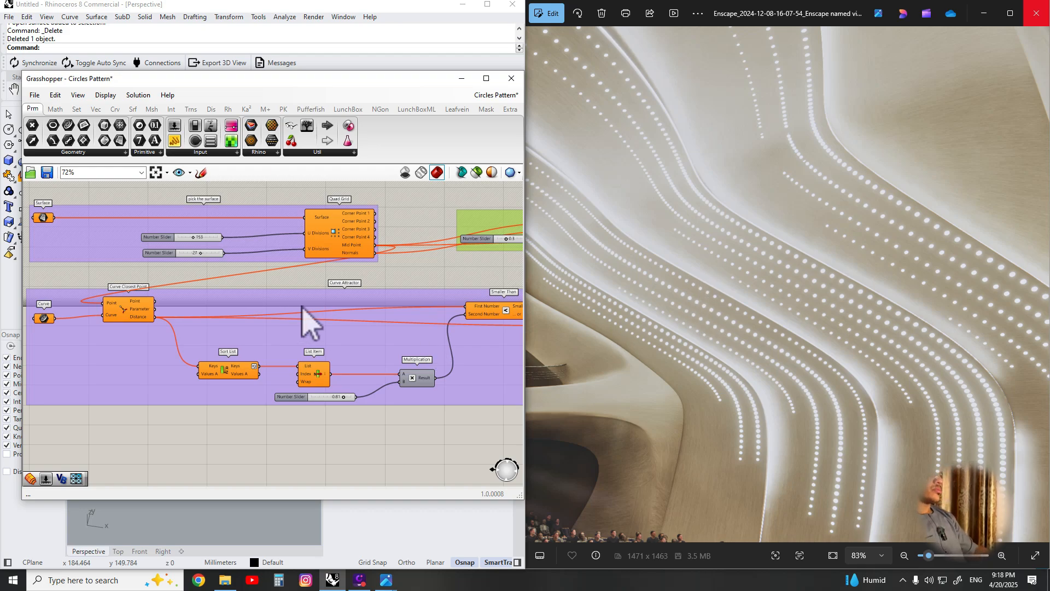
- Examine the Scale the shape group's Cull Pattern, Remap Numbers and Scale components alongside the varying dot sizes in the reference image
right_click_drag(301, 305, 43, 307)
right_click_drag(412, 252, 304, 246)
scroll(326, 207, "up", 1)
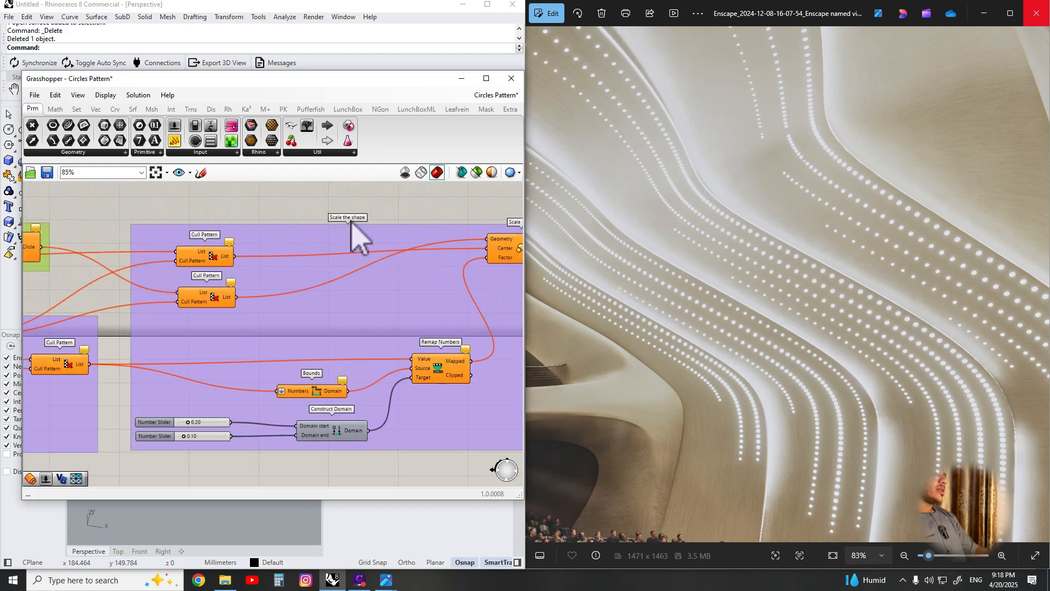
right_click_drag(350, 220, 251, 236)
scroll(251, 247, "up", 2)
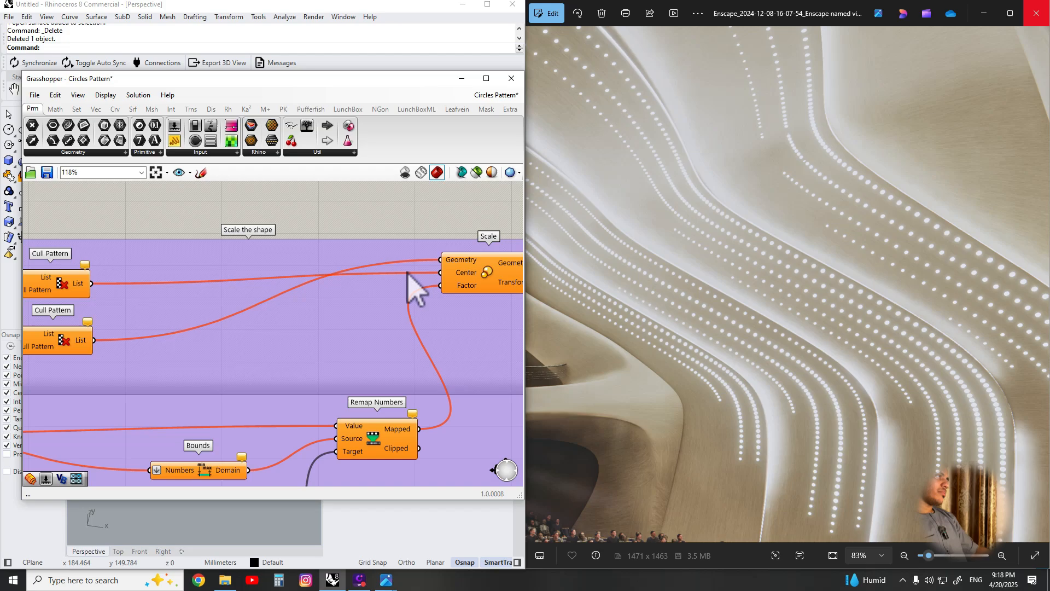
scroll(837, 335, "up", 5)
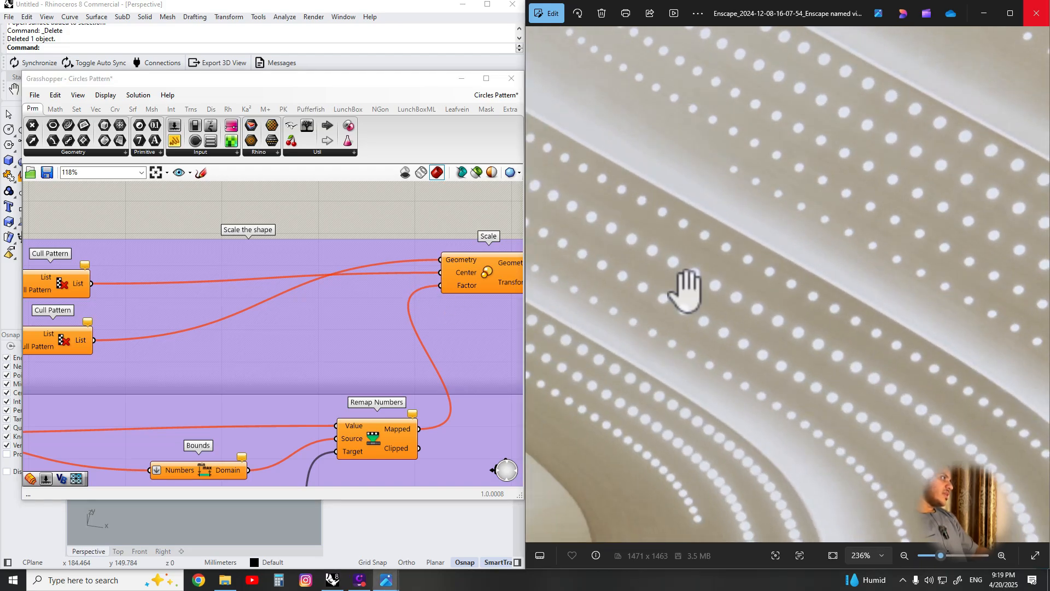
left_click_drag(685, 291, 802, 345)
scroll(802, 346, "down", 1)
left_click_drag(839, 237, 760, 328)
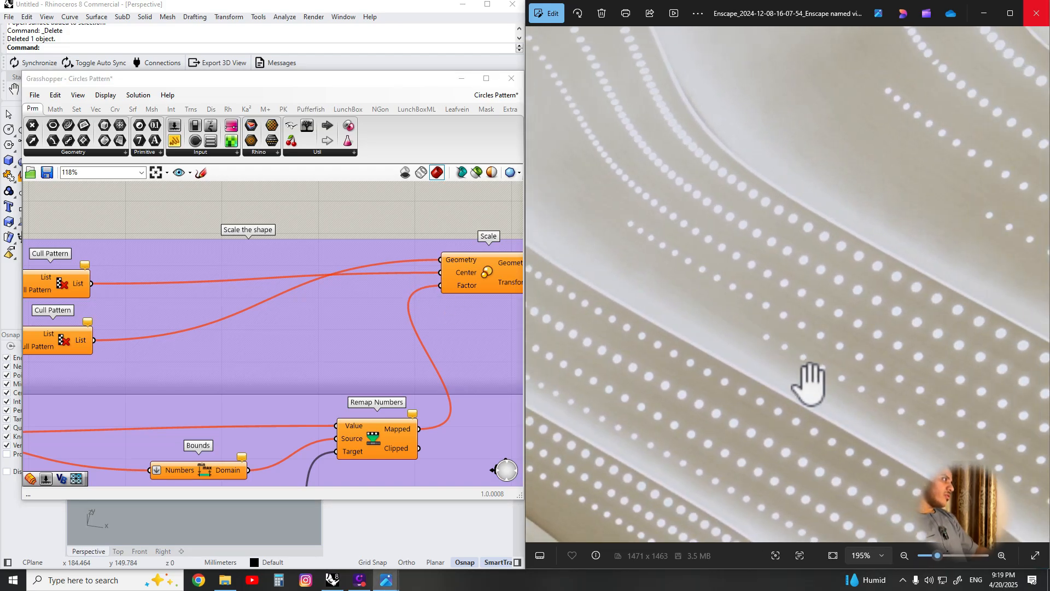
scroll(738, 350, "down", 3)
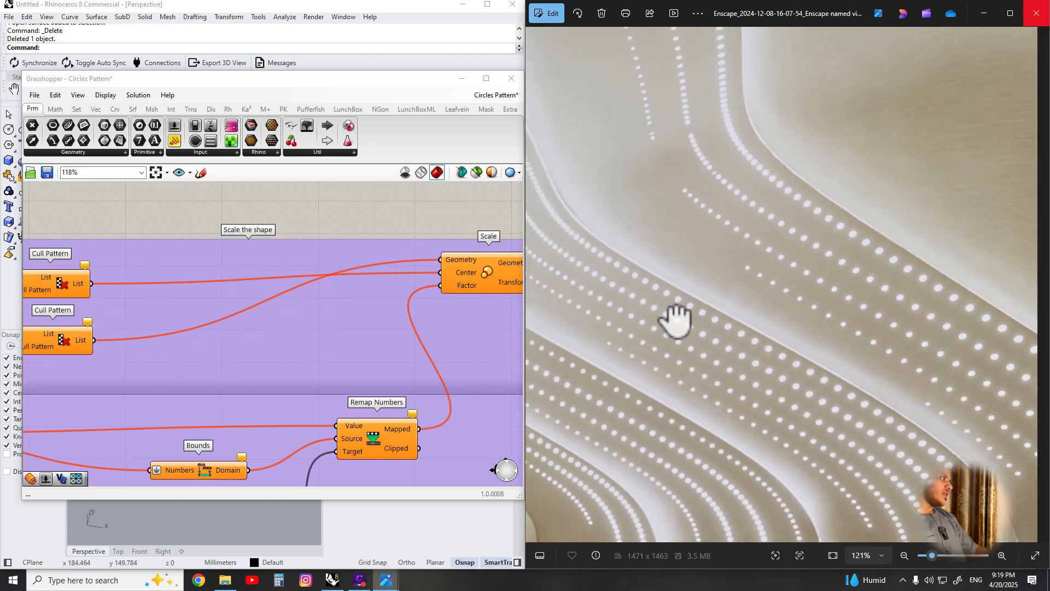
scroll(305, 309, "down", 3)
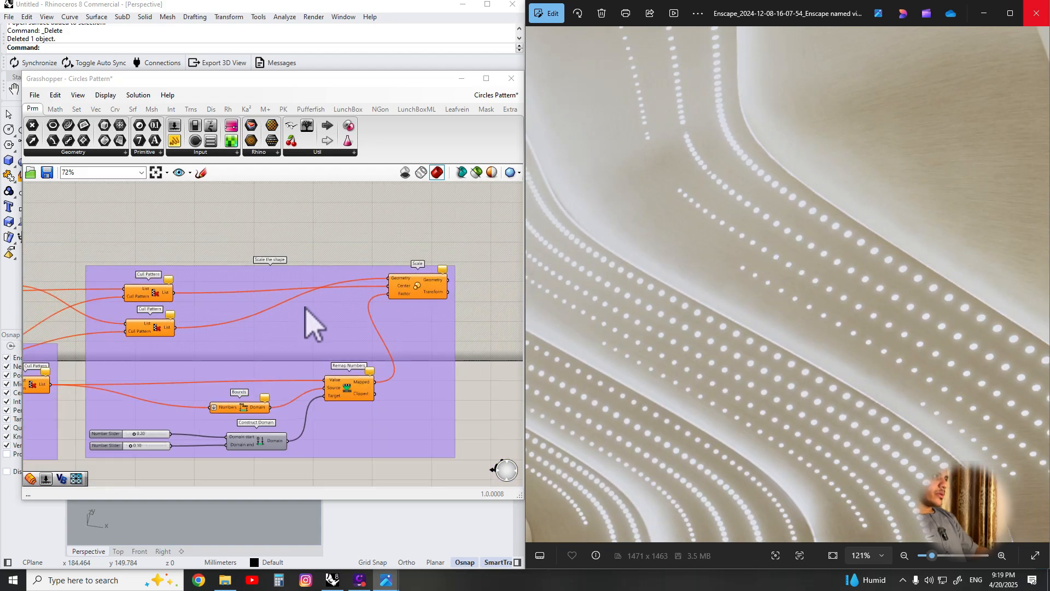
scroll(219, 328, "down", 2)
scroll(459, 359, "down", 2)
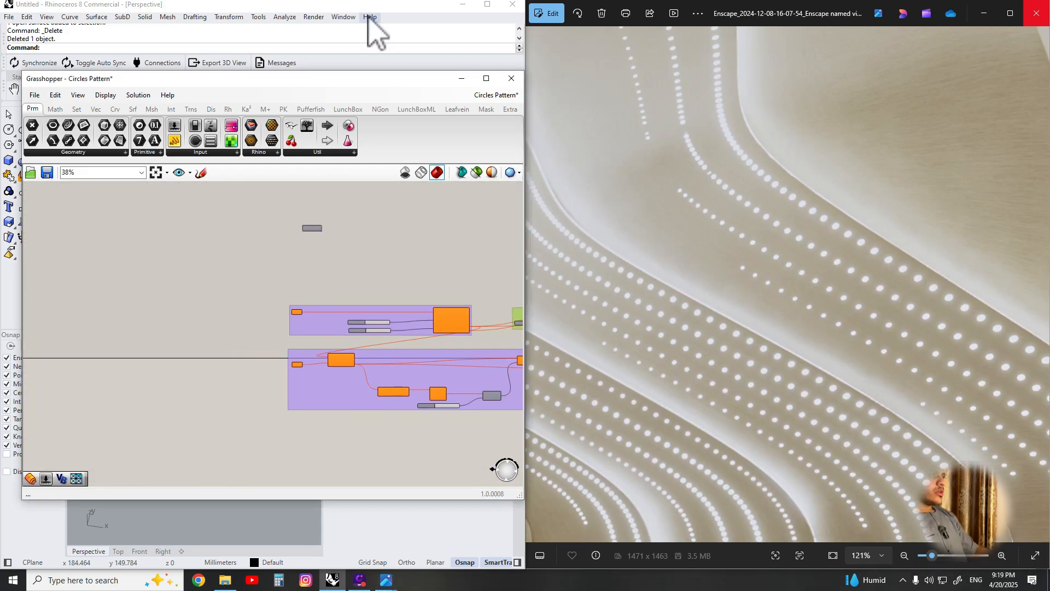
- Move the Grasshopper window off the Rhino viewport so the arched curve and the Surface parameter are both in view
left_click_drag(341, 86, 777, 57)
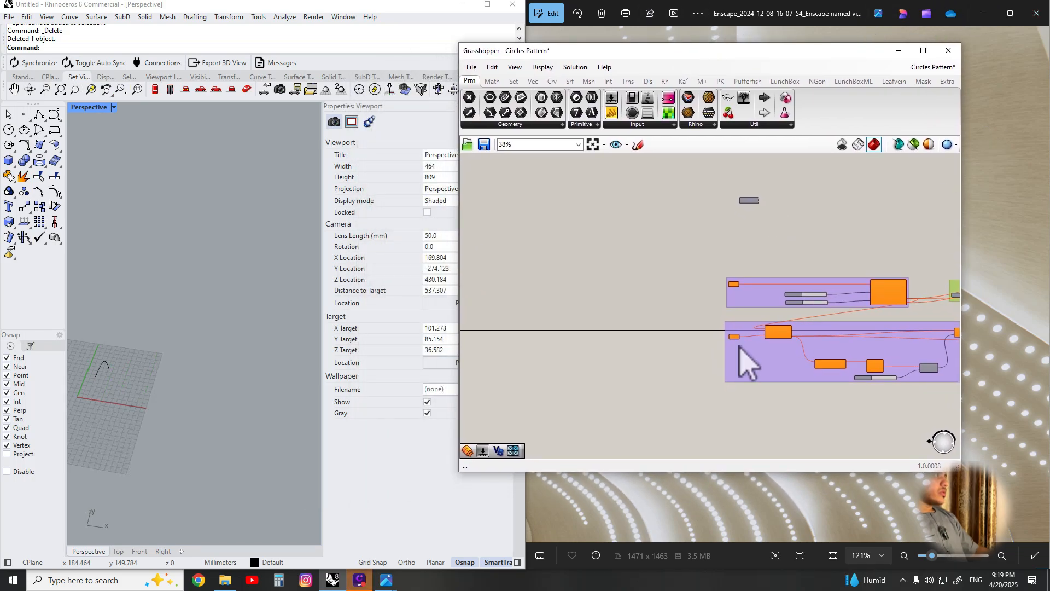
scroll(109, 367, "up", 6)
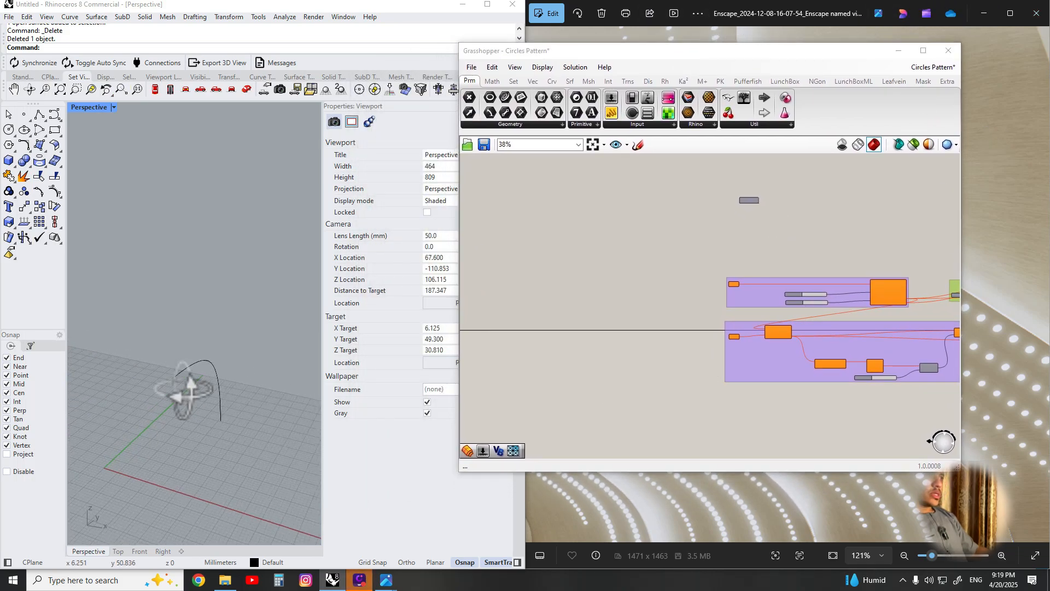
scroll(692, 284, "up", 2)
scroll(793, 311, "up", 4)
right_click_drag(787, 309, 683, 294)
scroll(667, 289, "up", 1)
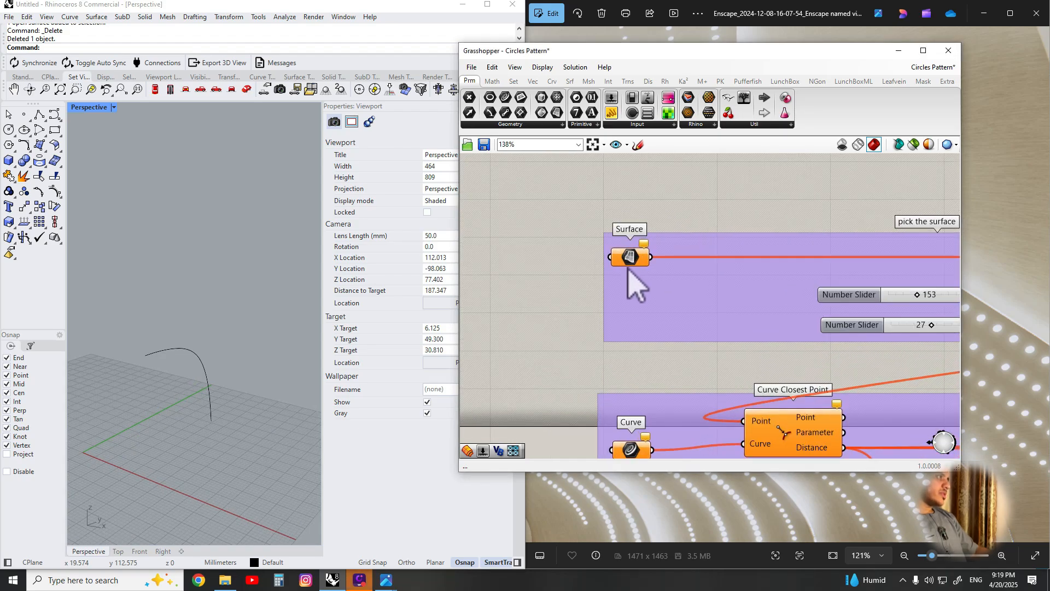
- Nudge the Surface parameter slightly on the canvas and widen the Perspective viewport by narrowing the properties area
left_click_drag(628, 266, 618, 267)
scroll(164, 435, "up", 4)
right_click_drag(192, 432, 191, 391)
left_click_drag(322, 362, 419, 366)
scroll(243, 299, "up", 5)
right_click_drag(247, 280, 296, 315, "shift")
scroll(277, 331, "down", 5)
left_click_drag(419, 305, 424, 306)
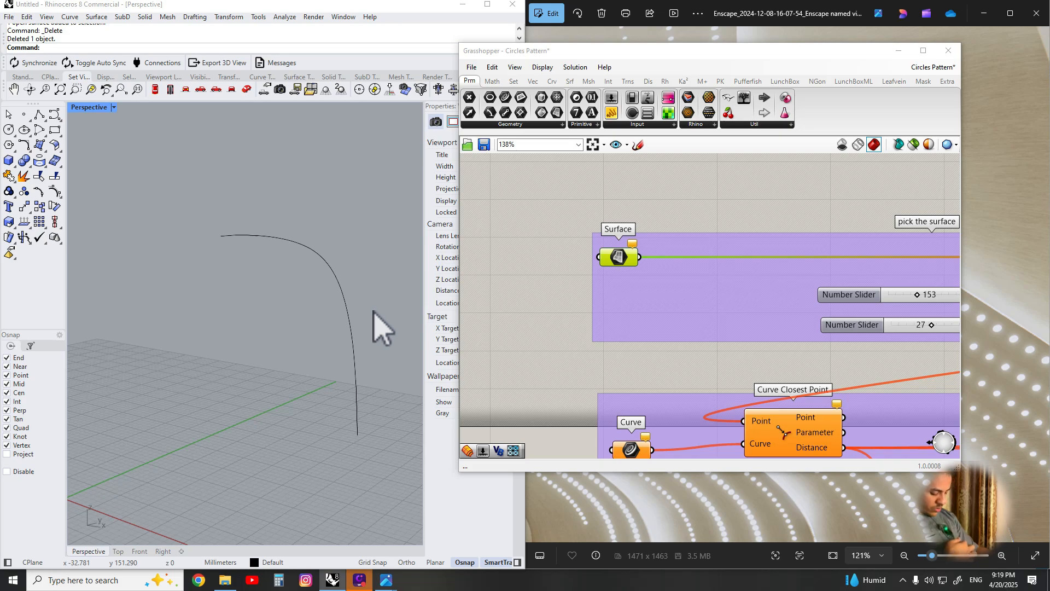
- Extrude the arched curve sideways with the gumball to form a curved surface strip
left_click(343, 291)
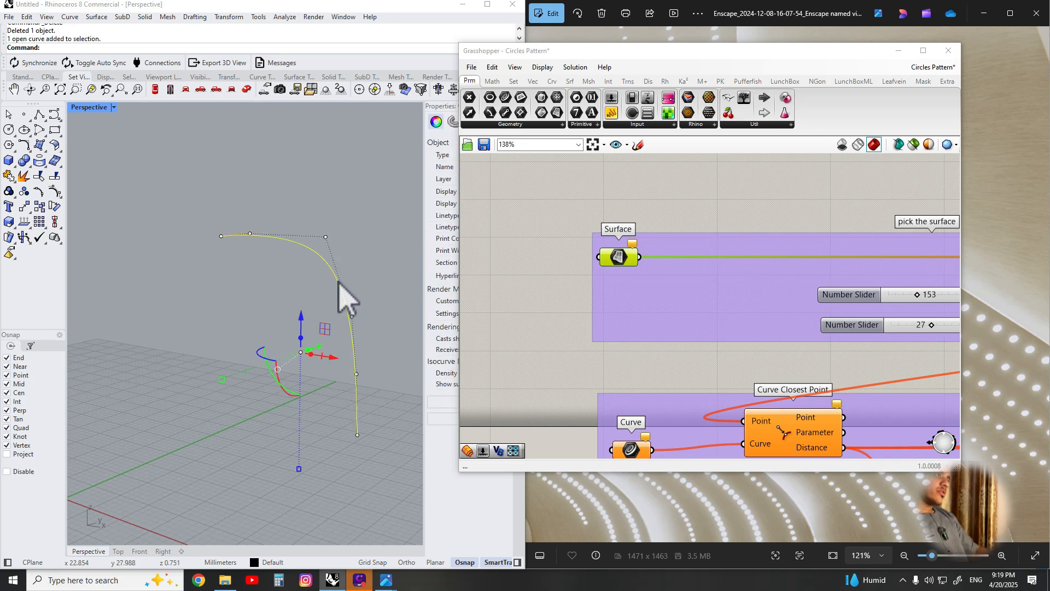
right_click_drag(255, 329, 327, 353)
left_click(281, 363)
left_click(332, 279)
left_click_drag(314, 351, 265, 342)
left_click(293, 362)
mouse_move(293, 366)
right_mouse_down()
mouse_move(259, 316)
mouse_move(304, 363)
right_mouse_up()
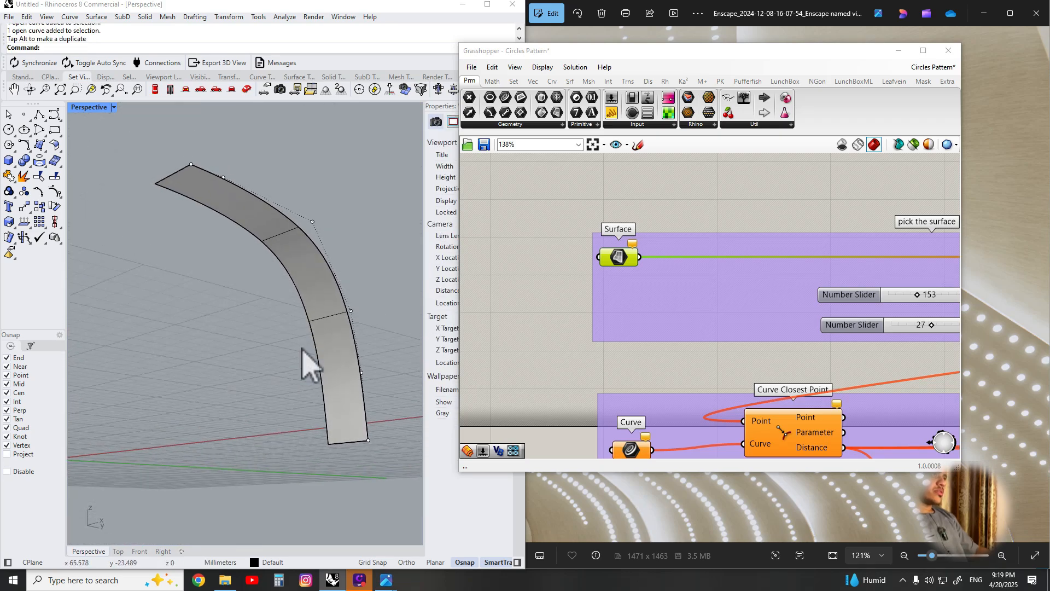
- Select the extruded strip and assign it to the Surface parameter with Set one Surface
left_click(328, 297)
right_click_drag(328, 297, 327, 375)
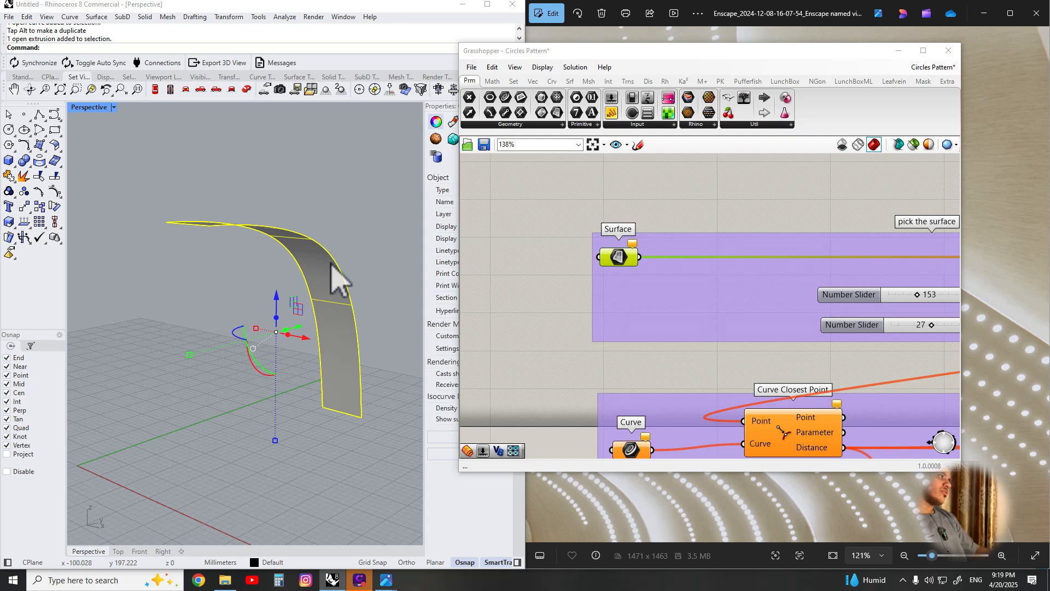
right_click_drag(328, 363, 367, 358)
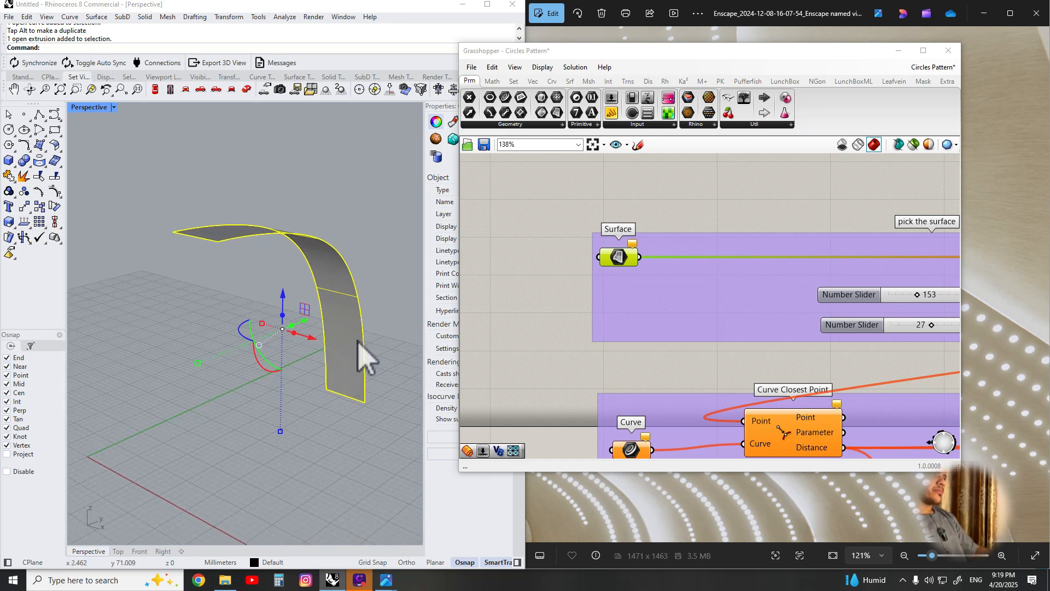
left_click(375, 281)
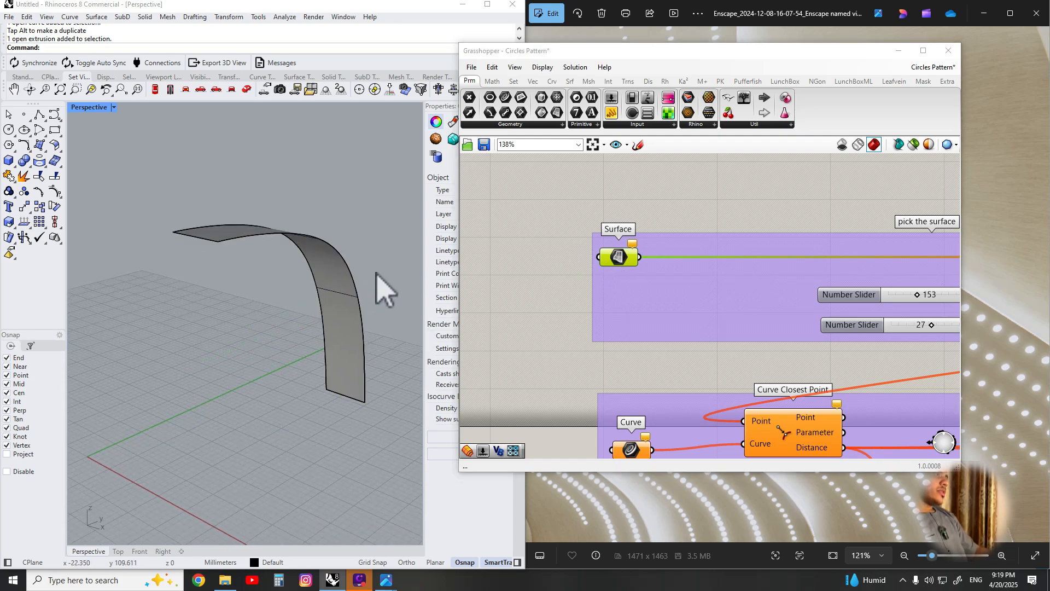
left_click(356, 286)
right_click(612, 262)
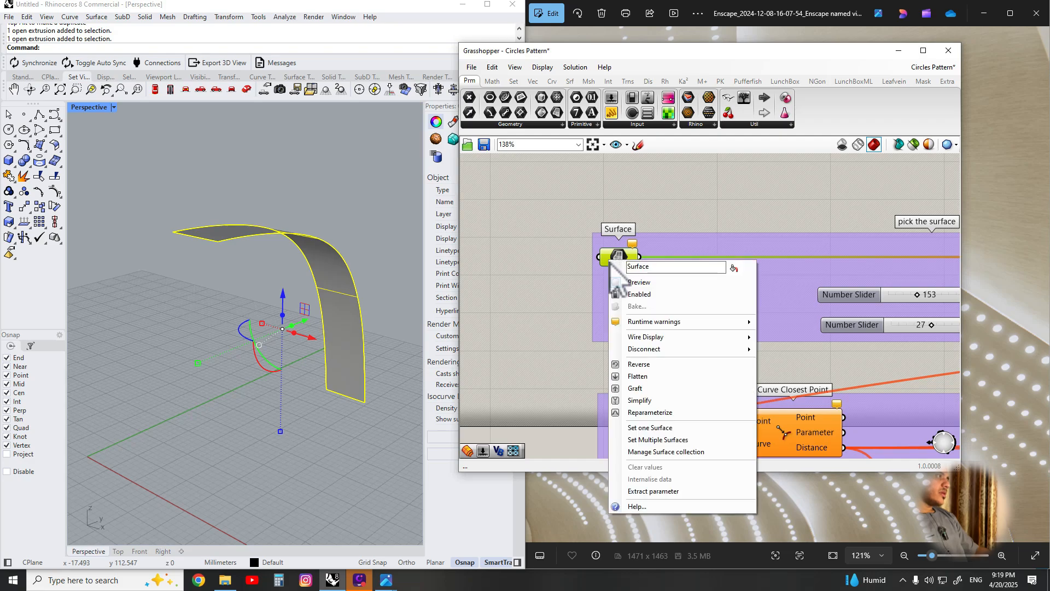
left_click(640, 427)
- Hide the extruded strip in Rhino, leaving only the Grasshopper preview of the surface
scroll(364, 289, "up", 3)
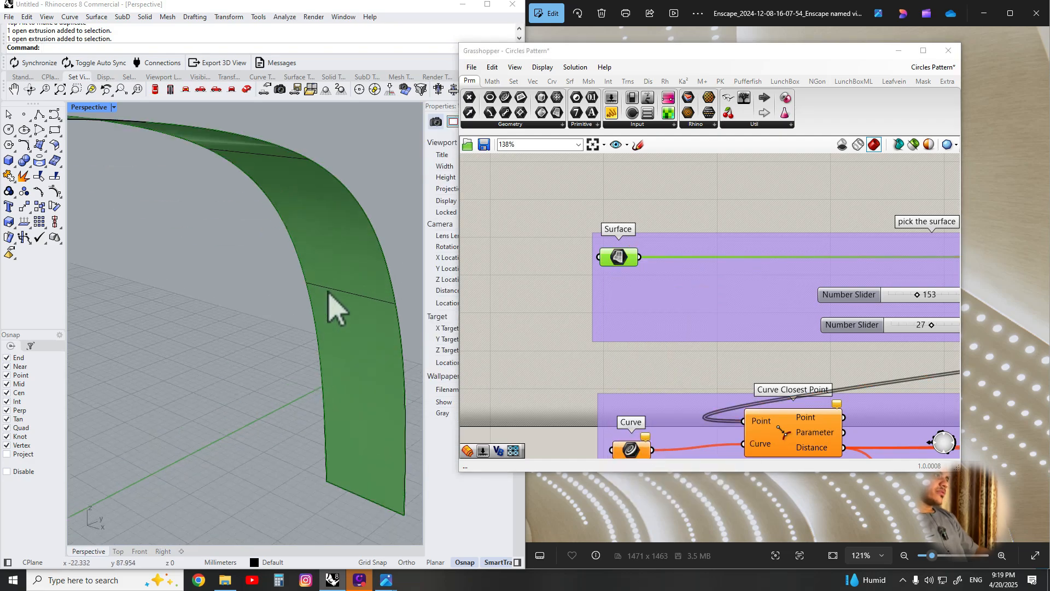
left_click(361, 280)
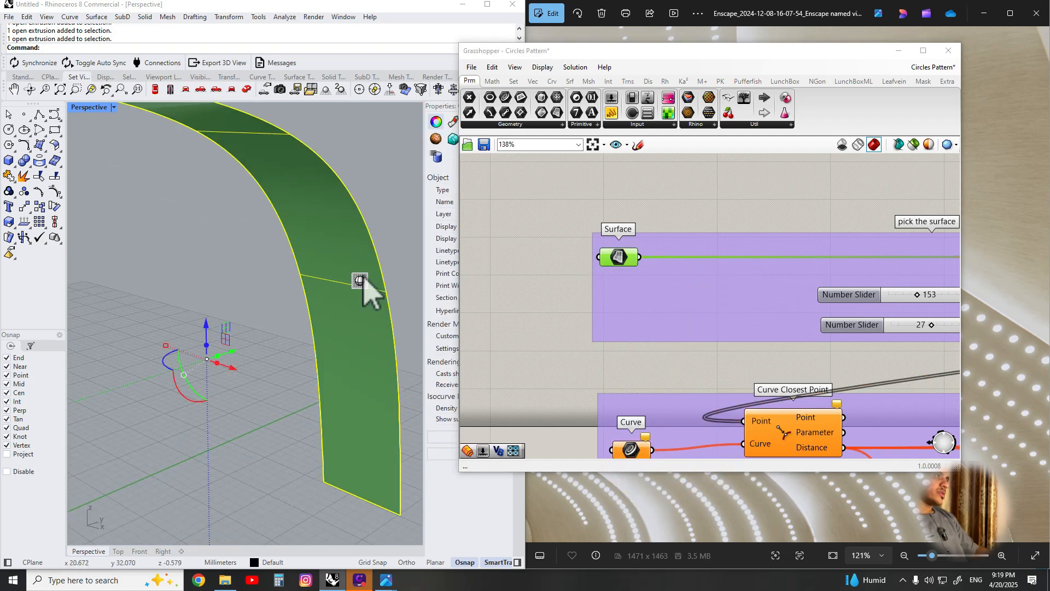
key("ctrl+h")
scroll(314, 296, "down", 3)
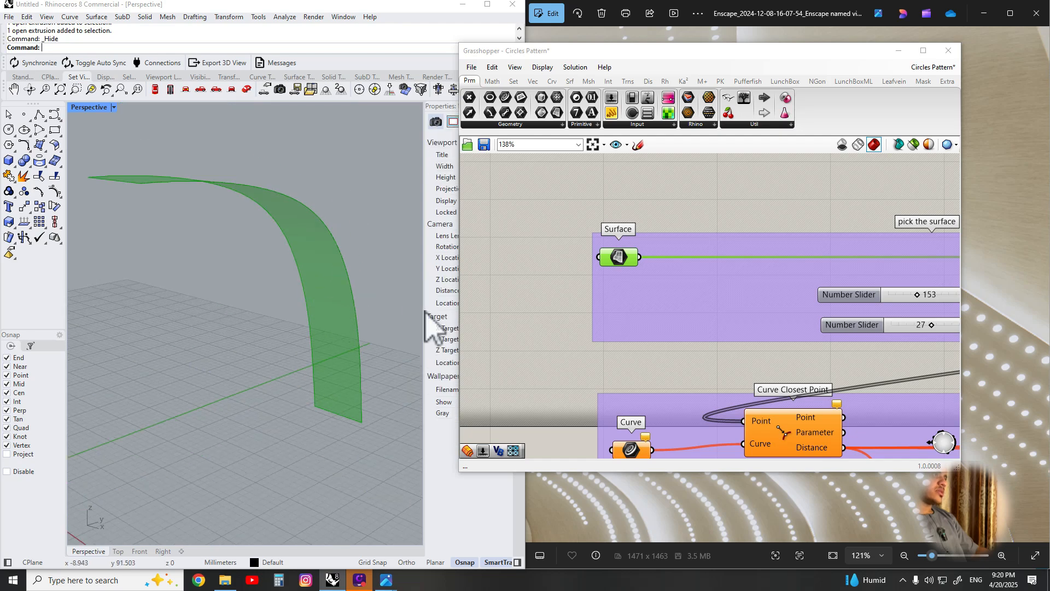
- Turn on the preview of the Quad Grid component
scroll(752, 271, "down", 4)
scroll(751, 271, "up", 4)
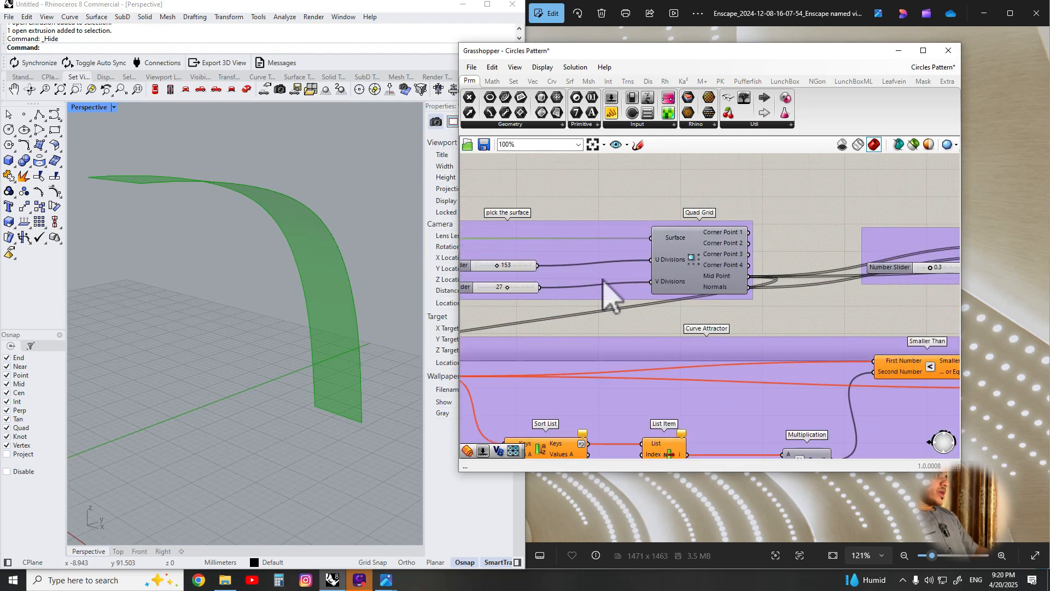
left_click(736, 275)
scroll(732, 273, "up", 2)
middle_click(732, 271)
left_click(754, 262)
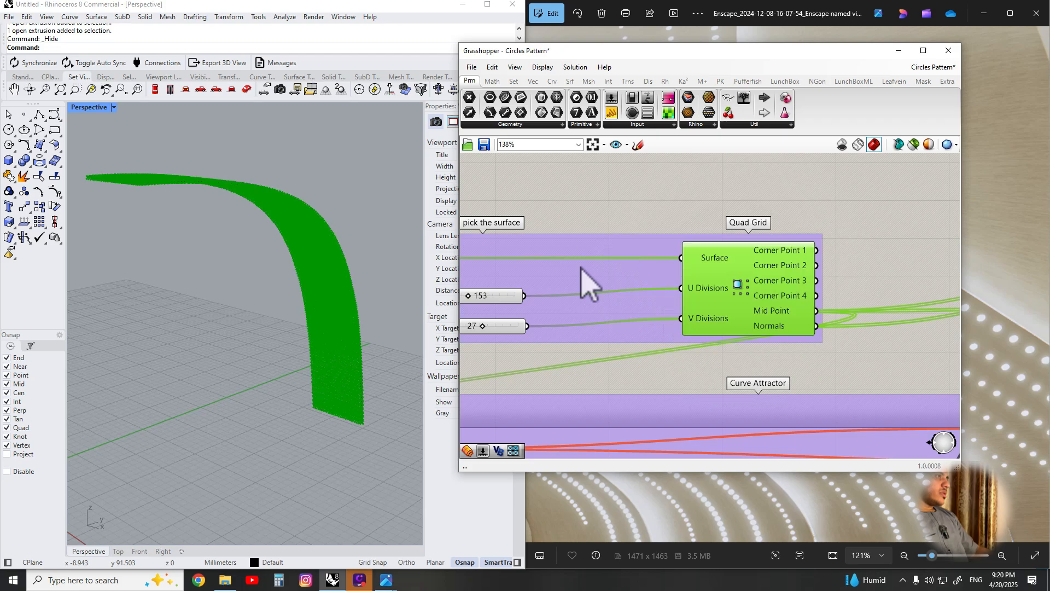
- Examine the grid points on the surface and the Quad Grid component's division inputs and outputs
scroll(312, 277, "up", 5)
scroll(284, 317, "down", 3)
right_click_drag(375, 286, 285, 269, "shift")
scroll(287, 290, "up", 6)
scroll(286, 268, "down", 3)
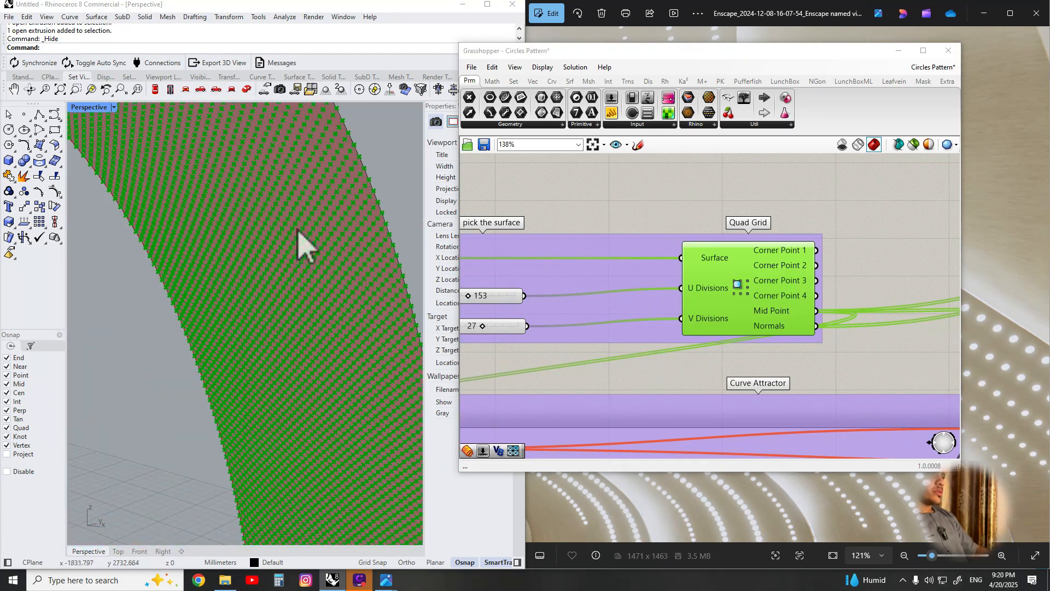
scroll(301, 224, "up", 3)
scroll(736, 264, "down", 2)
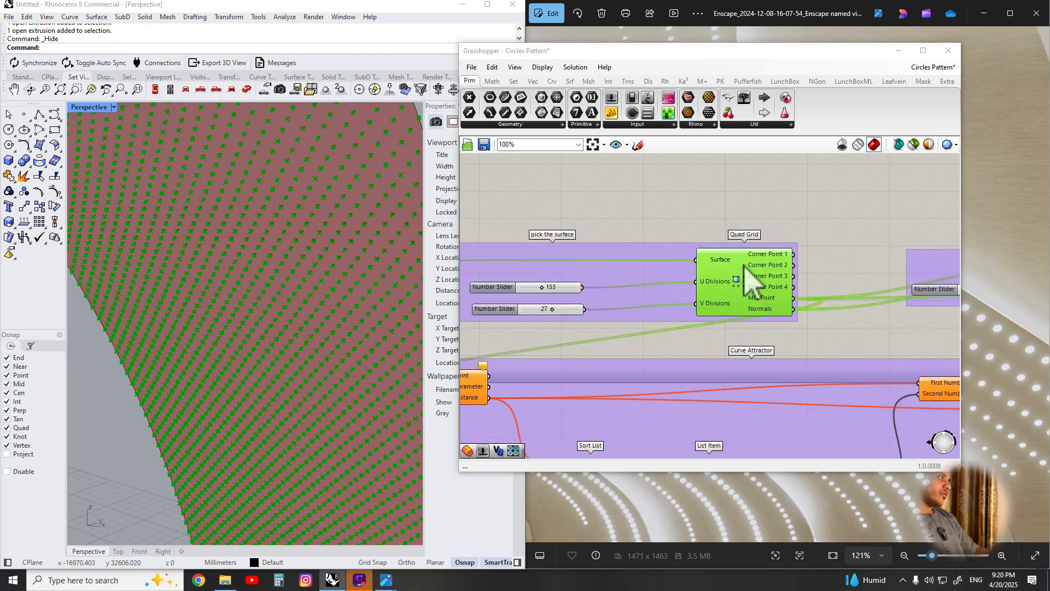
right_click_drag(932, 273, 809, 264)
right_click_drag(608, 255, 676, 273)
scroll(684, 288, "up", 1)
scroll(314, 276, "down", 3)
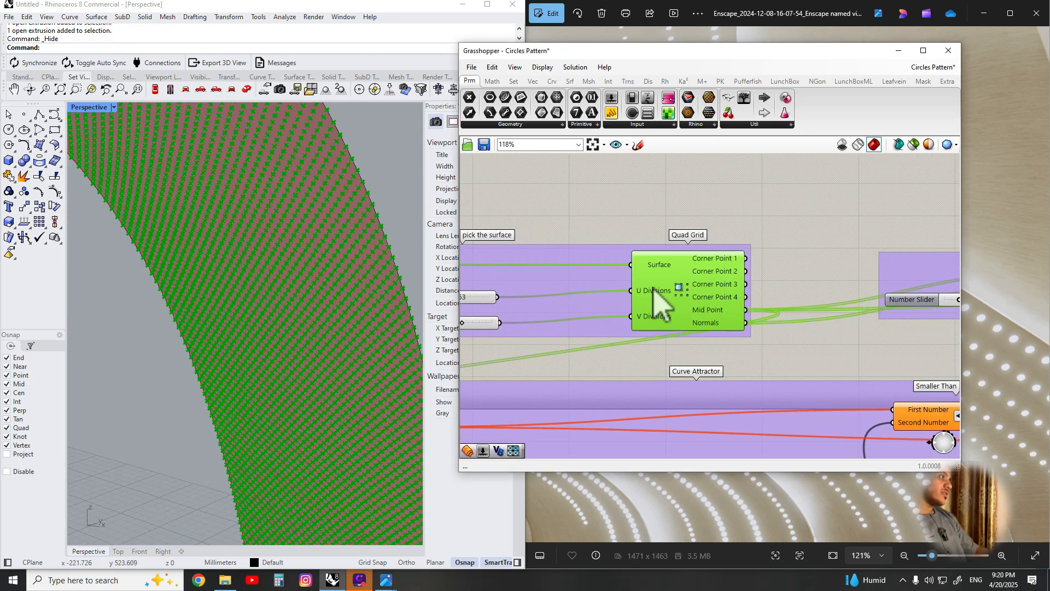
- Set the Quad Grid's U Divisions slider to 55 and its V Divisions slider to 9
right_click_drag(662, 297, 727, 298)
scroll(544, 321, "up", 5)
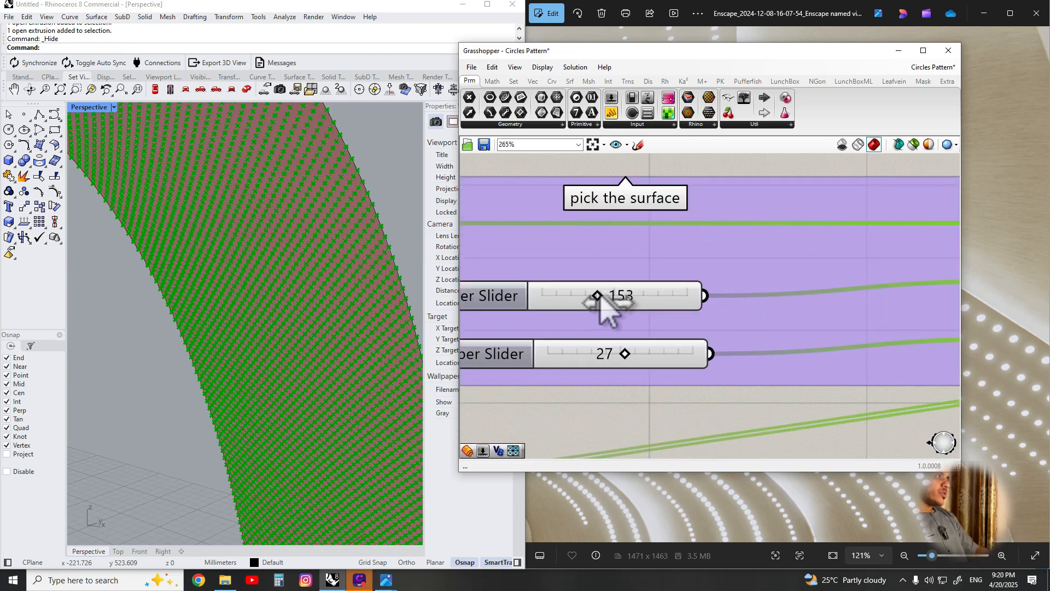
left_click_drag(600, 301, 564, 301)
left_click_drag(624, 354, 572, 356)
scroll(274, 342, "down", 5)
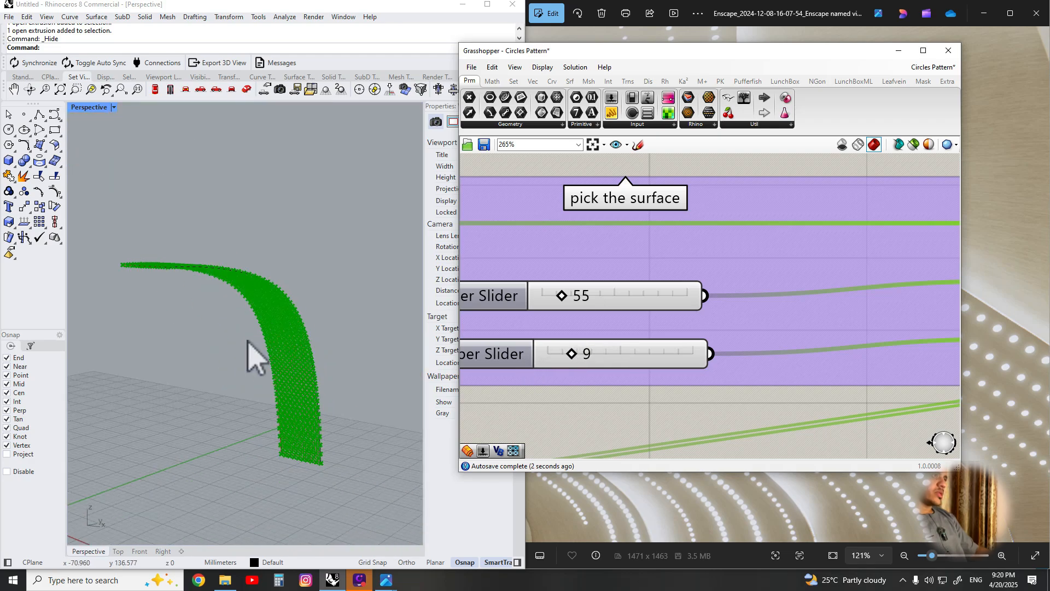
right_click_drag(247, 340, 251, 222)
scroll(252, 241, "up", 8)
scroll(581, 330, "down", 4)
- Examine the Quad Grid component's corner point, mid point and normals outputs and where their wires lead
right_click_drag(704, 322, 626, 320)
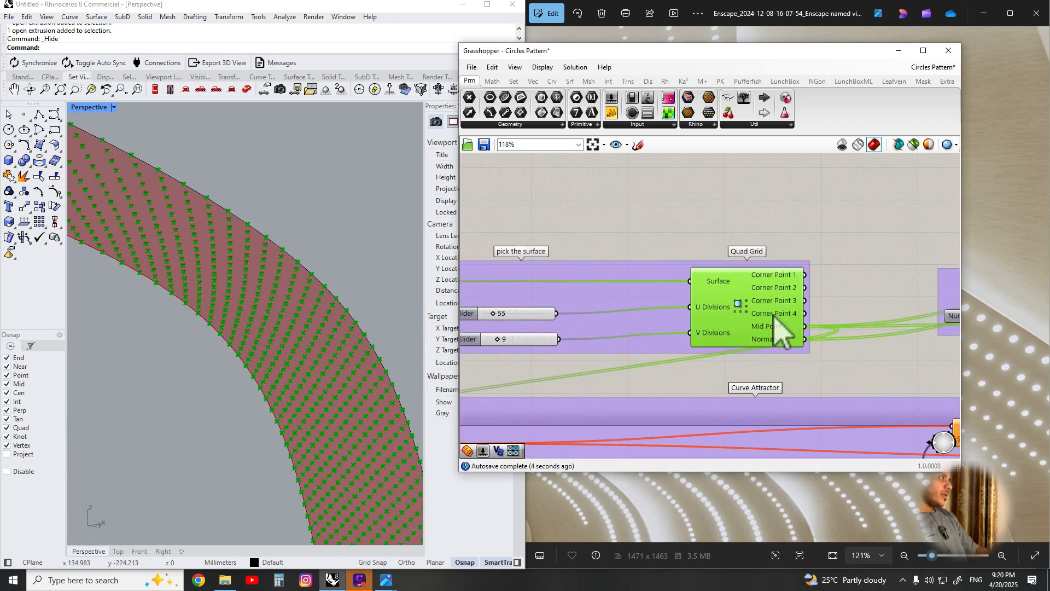
scroll(773, 315, "up", 3)
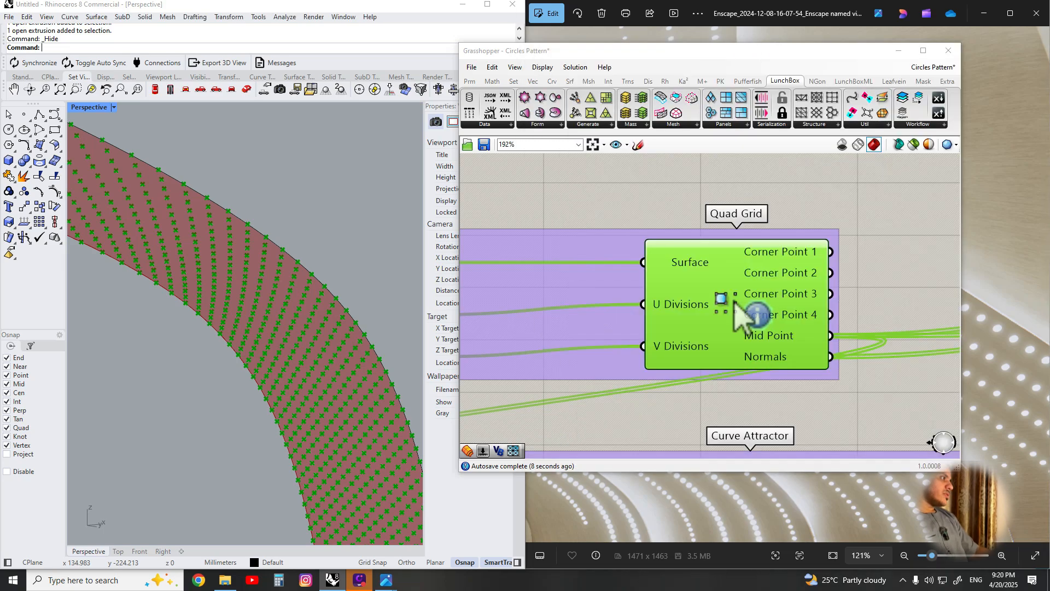
scroll(745, 309, "down", 2)
right_click_drag(755, 305, 663, 300)
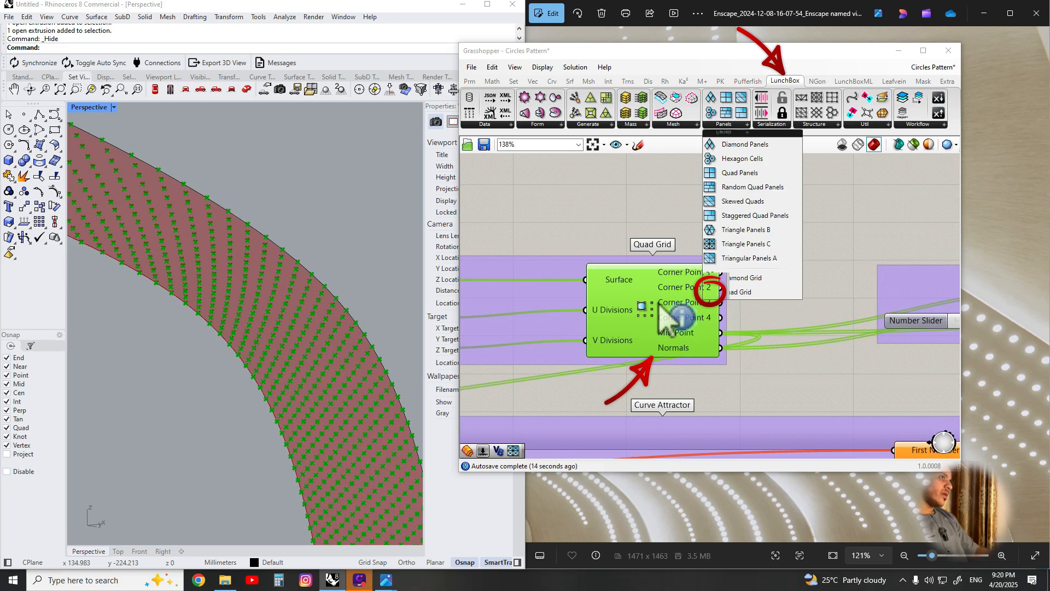
scroll(645, 309, "down", 2)
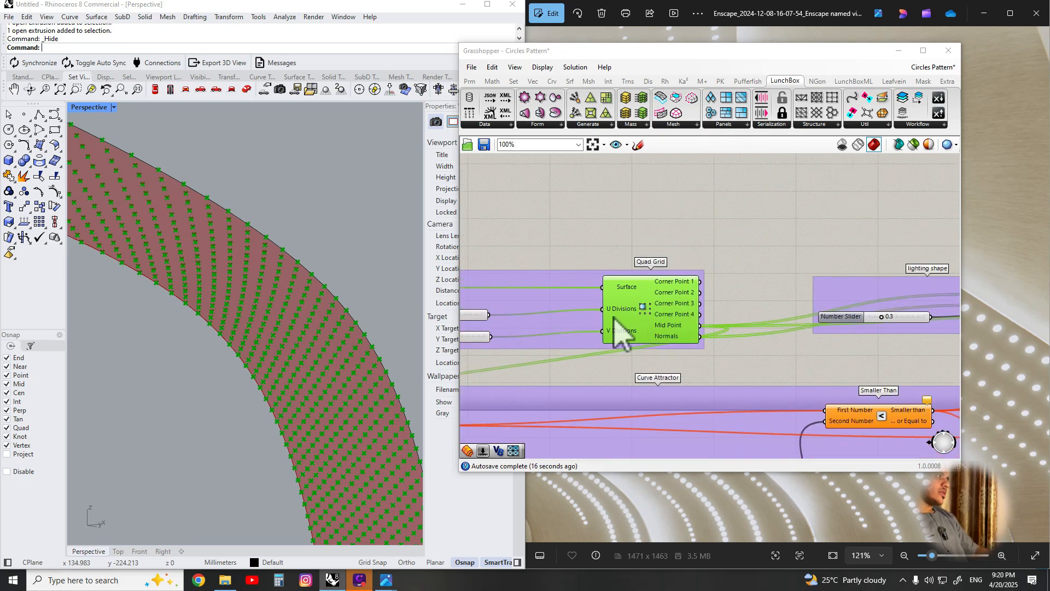
right_click_drag(613, 317, 667, 313)
scroll(246, 308, "down", 5)
scroll(774, 312, "up", 5)
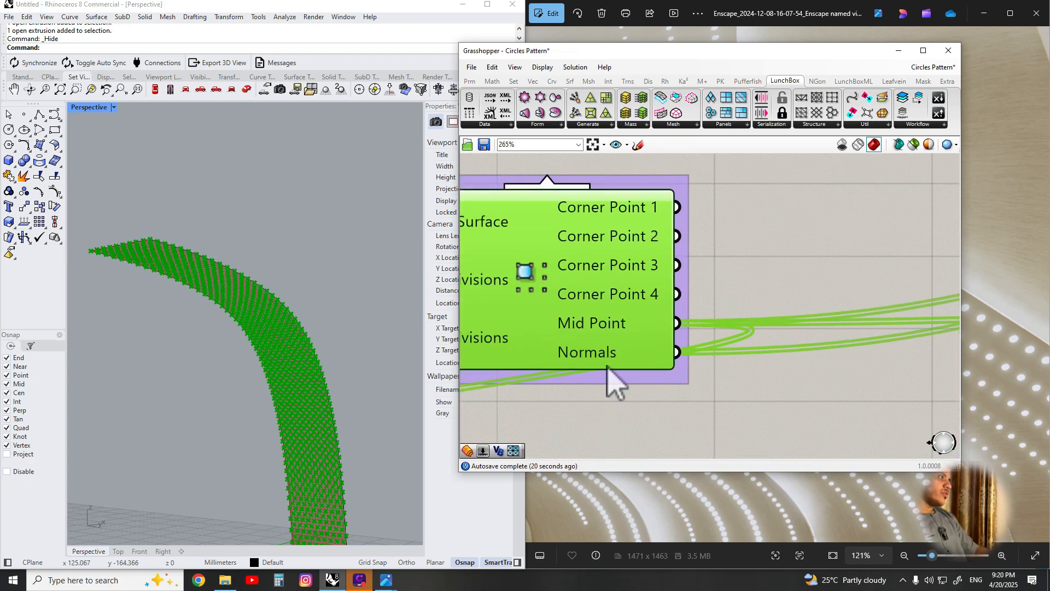
left_click_drag(613, 361, 606, 287)
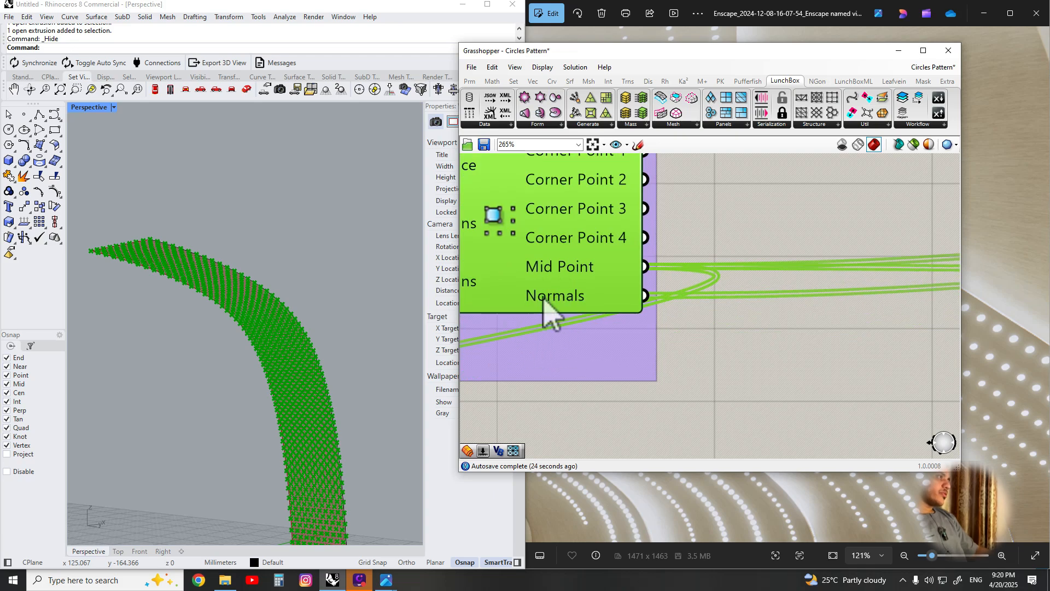
scroll(547, 320, "down", 3)
right_click_drag(756, 329, 517, 298)
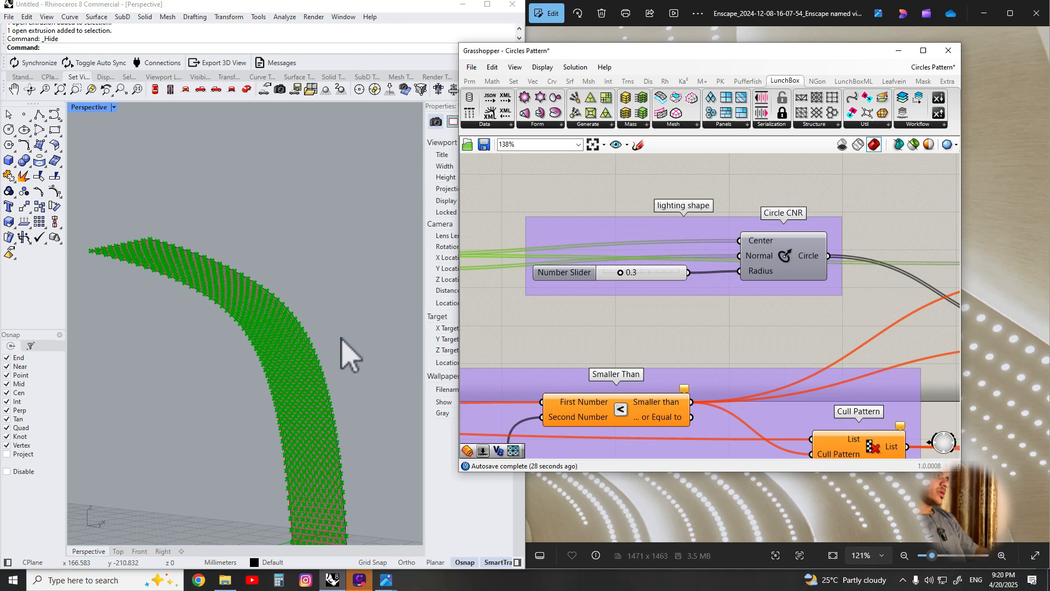
- Select the Circle CNR component in the lighting shape group and examine its Center, Normal and Radius inputs
scroll(358, 339, "up", 10)
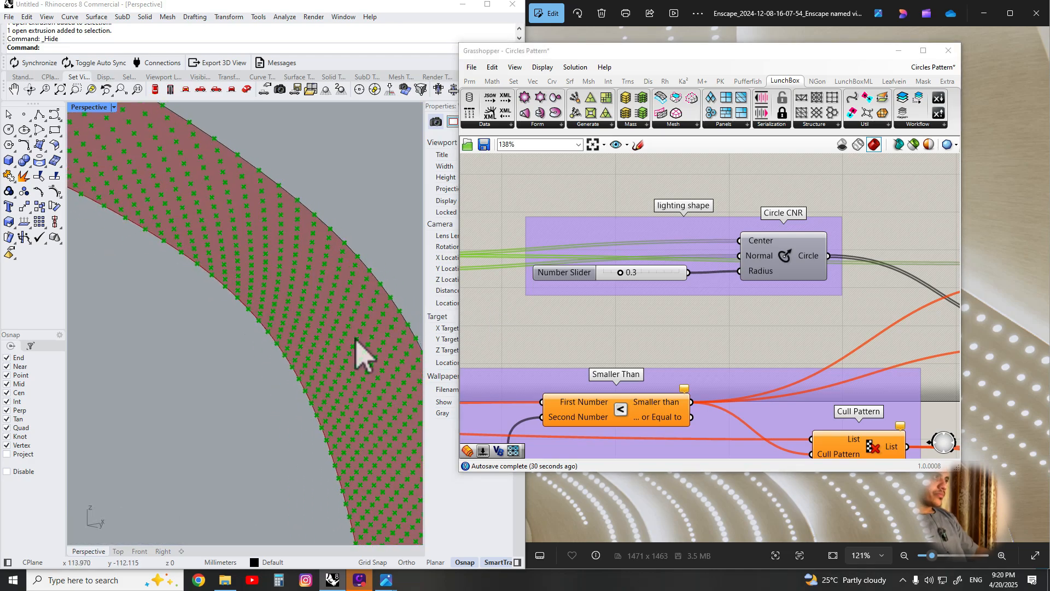
scroll(732, 289, "down", 3)
scroll(735, 306, "down", 1)
scroll(366, 347, "down", 1)
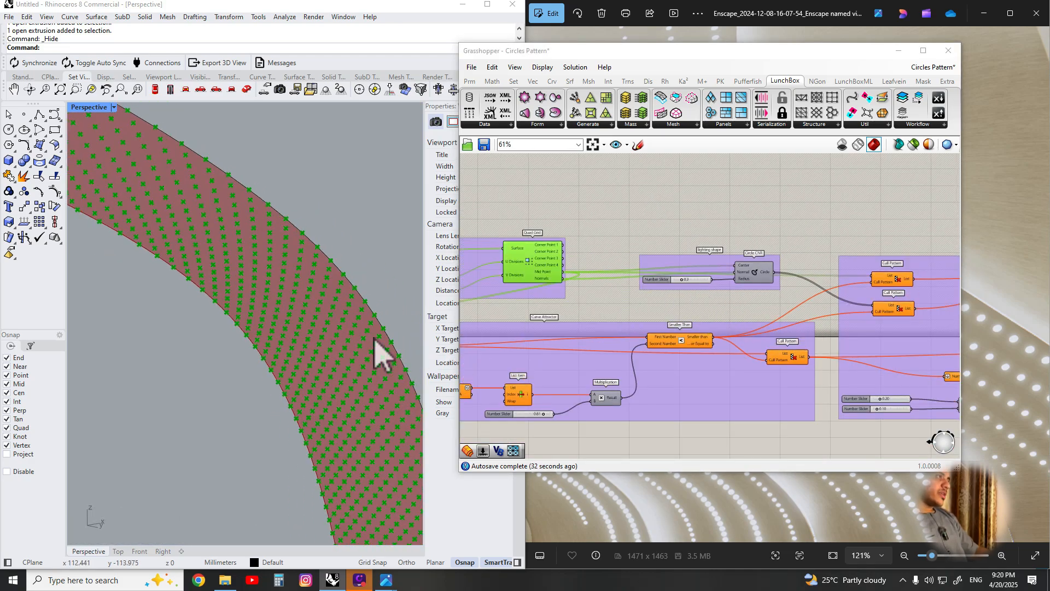
left_click(745, 269)
scroll(711, 273, "up", 5)
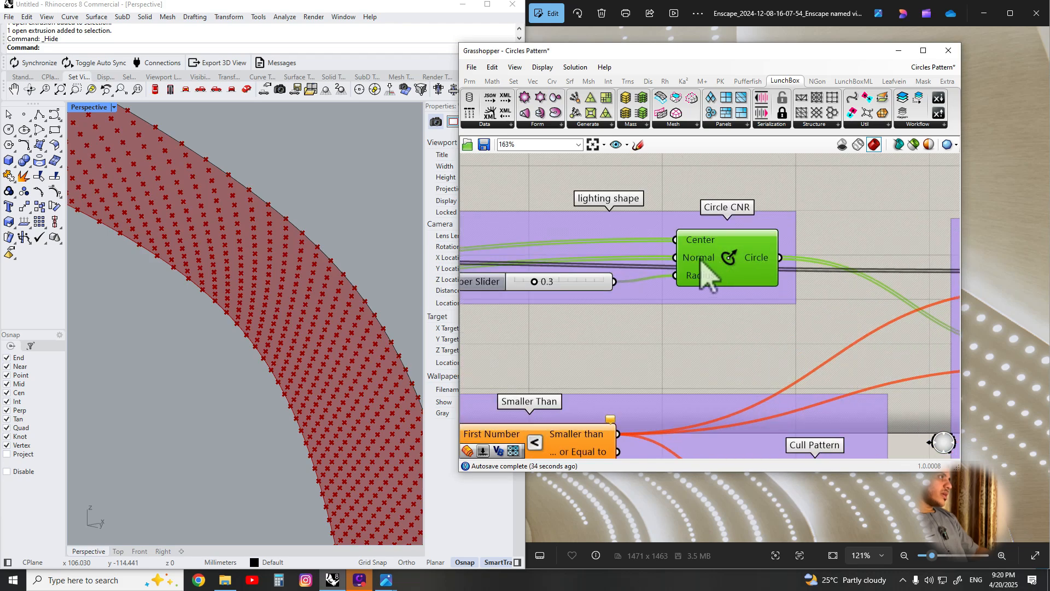
right_click_drag(738, 271, 771, 293)
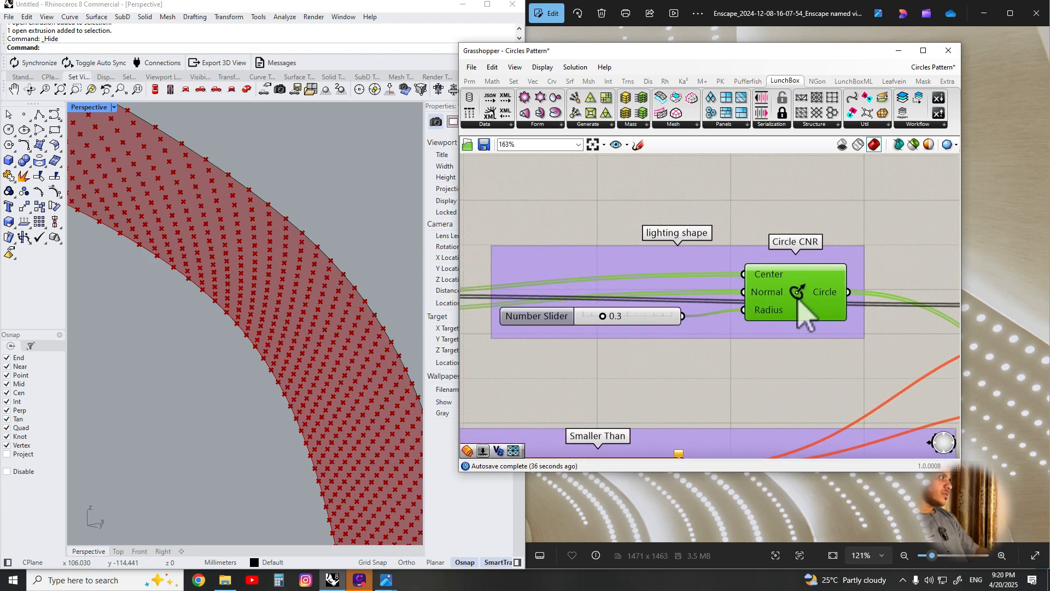
left_click_drag(796, 298, 798, 294)
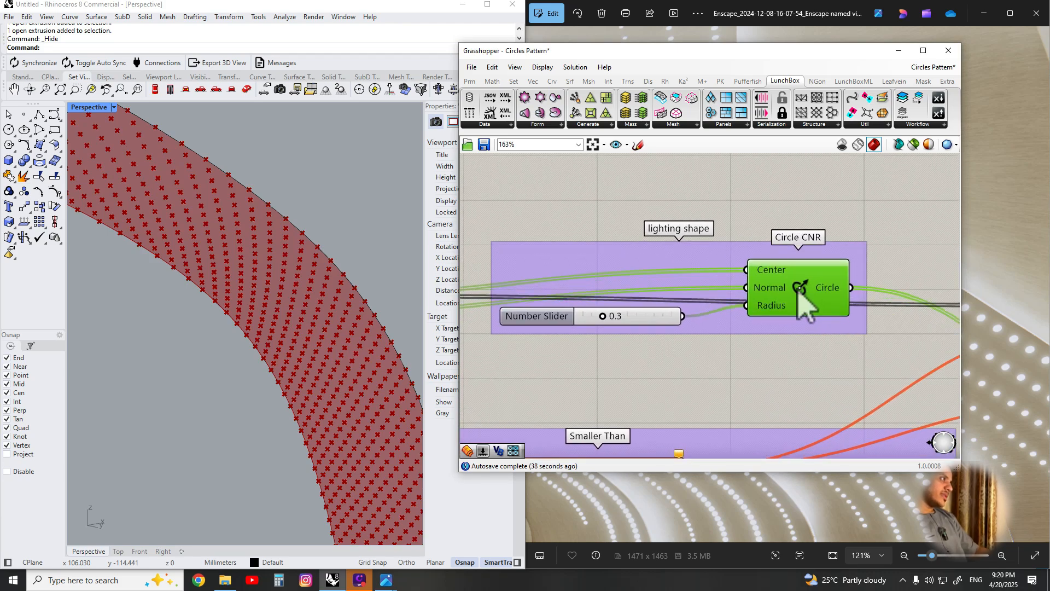
scroll(602, 297, "down", 2)
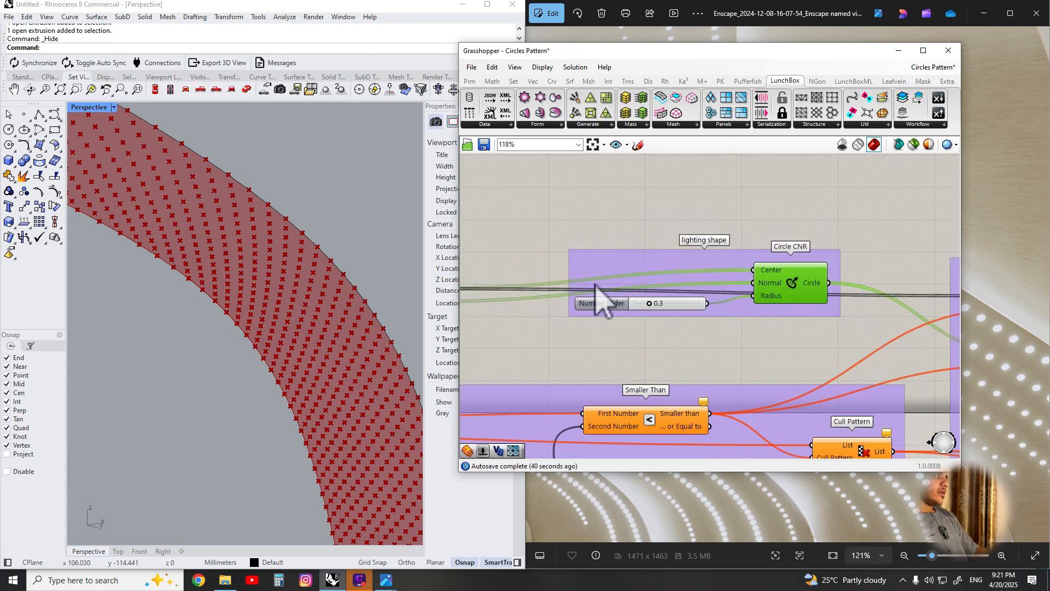
scroll(602, 305, "up", 3)
scroll(549, 312, "down", 3)
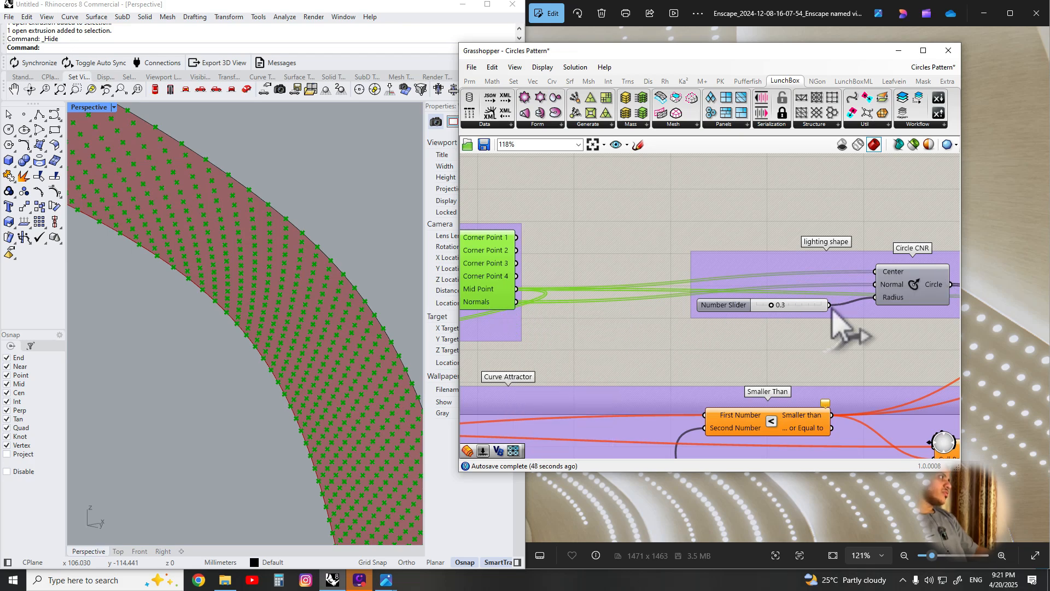
- Turn on the preview of the Circle CNR component
right_click_drag(914, 302, 833, 302)
scroll(832, 301, "up", 3)
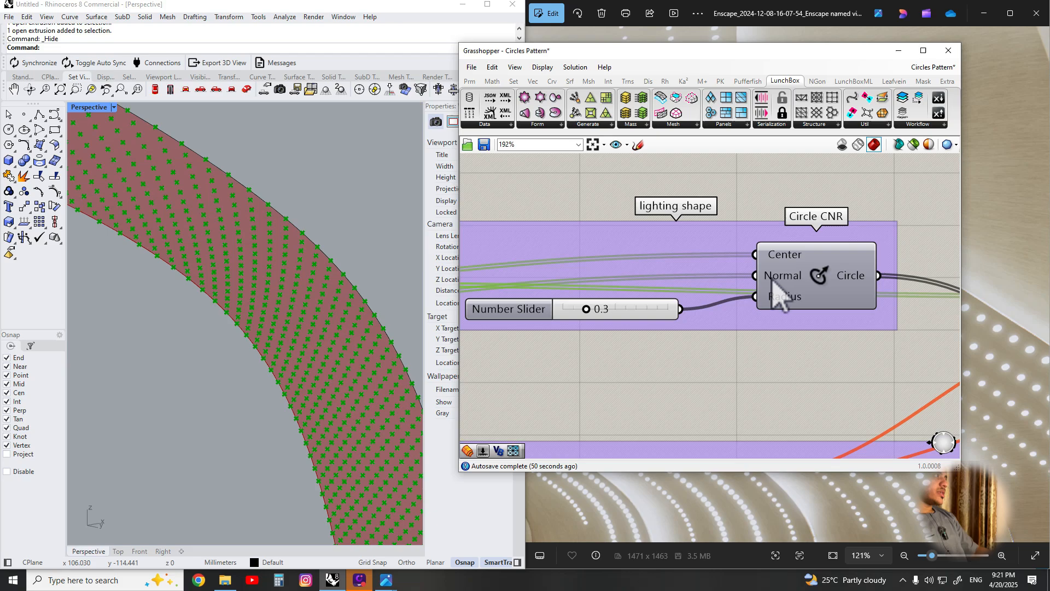
left_click(816, 269)
middle_click(817, 268)
left_click(839, 251)
scroll(260, 300, "up", 6)
right_click_drag(260, 299, 406, 350, "shift")
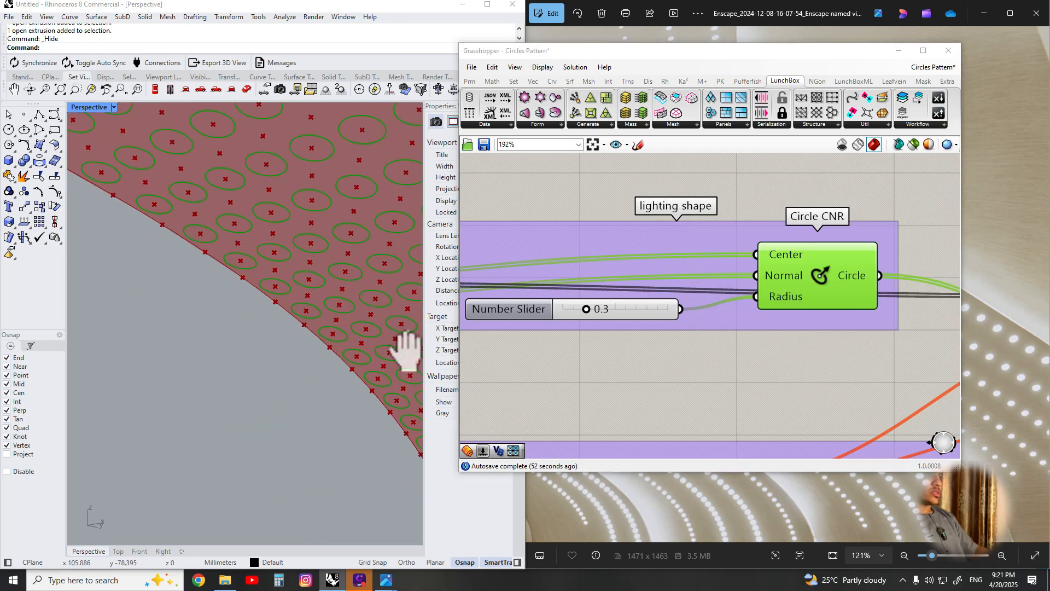
- Inspect the previewed circles on the curved surface from several angles
scroll(278, 285, "down", 9)
right_click_drag(278, 286, 246, 314)
right_click_drag(314, 434, 335, 395, "shift")
right_click_drag(334, 394, 339, 334)
scroll(262, 244, "up", 7)
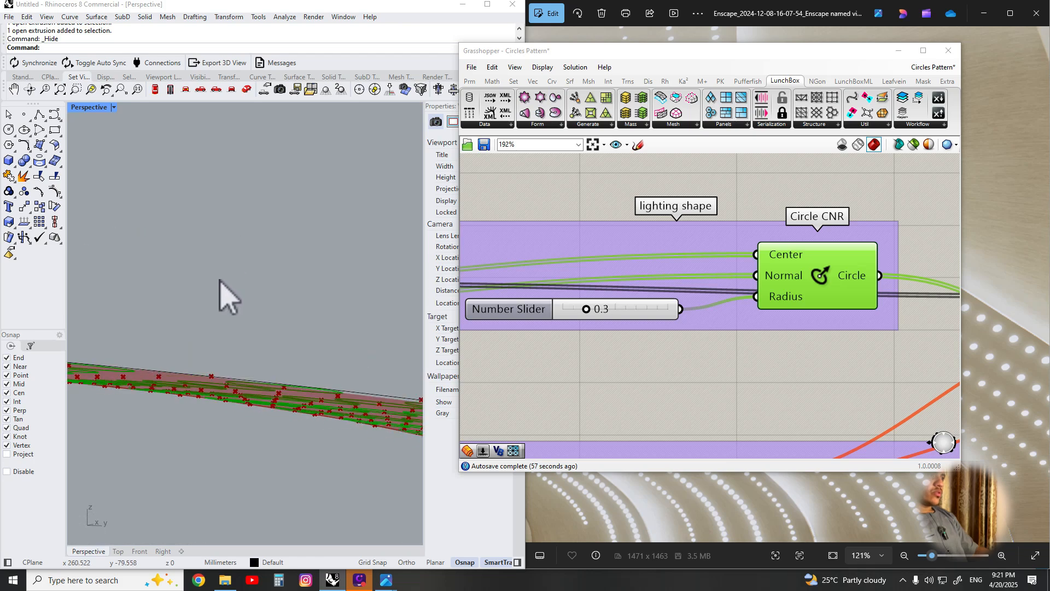
mouse_move(220, 280)
right_mouse_down()
mouse_move(215, 260)
mouse_move(216, 314)
mouse_move(225, 261)
right_mouse_up()
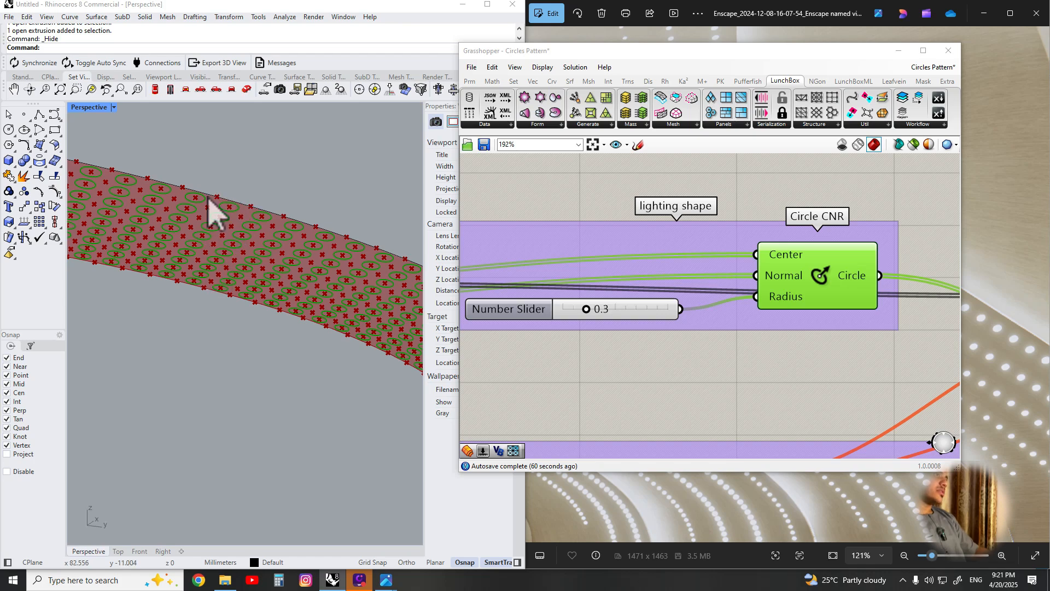
right_click_drag(214, 211, 393, 336)
scroll(356, 330, "down", 4)
scroll(391, 347, "up", 3)
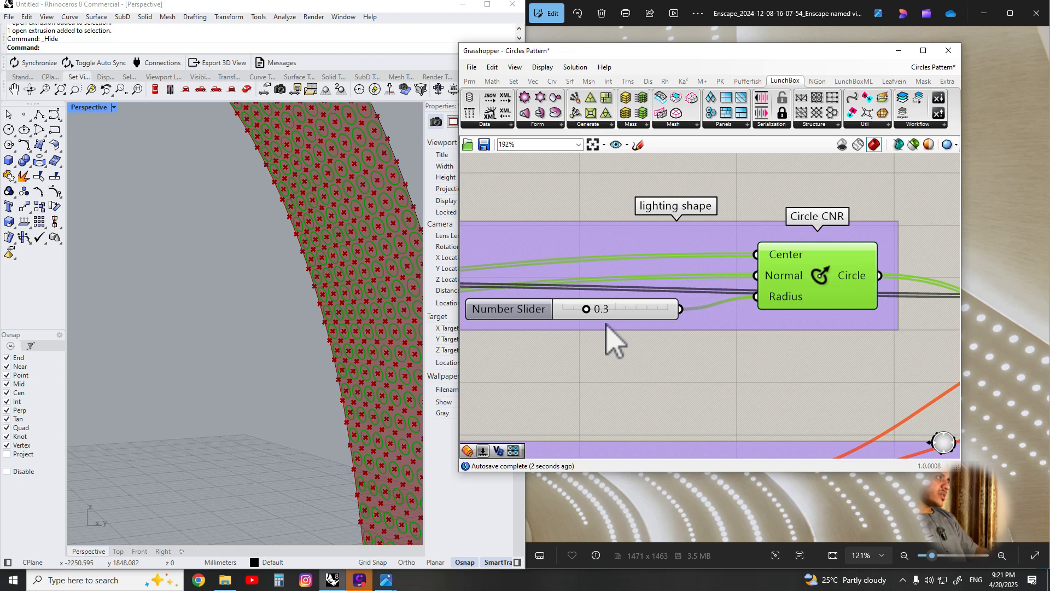
- Examine the Cull Pattern and Scale components and trace the definition back to the Curve Attractor's Curve parameter
scroll(570, 312, "down", 6)
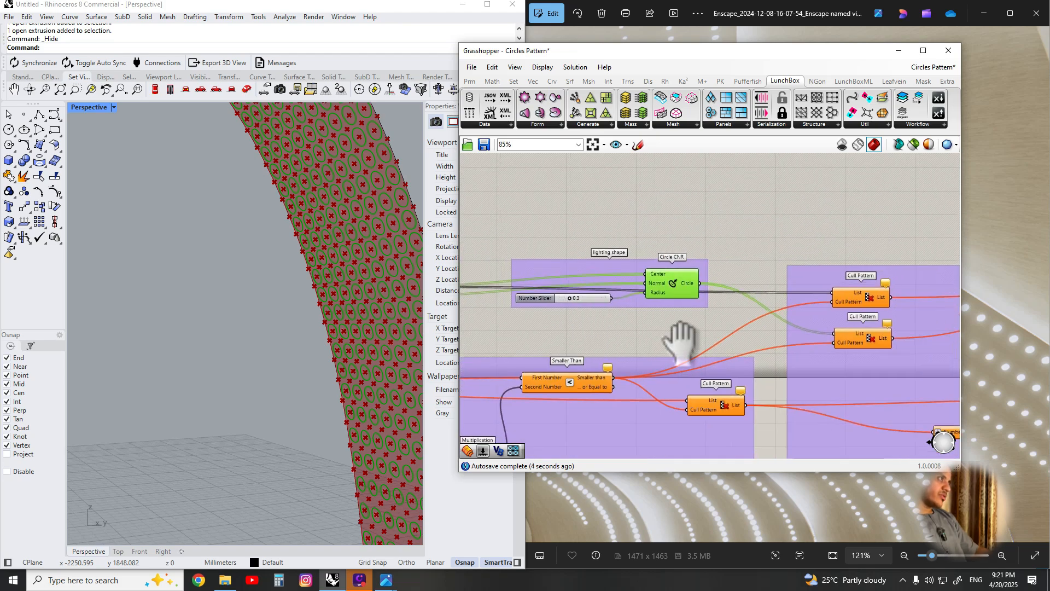
right_click_drag(679, 343, 640, 320)
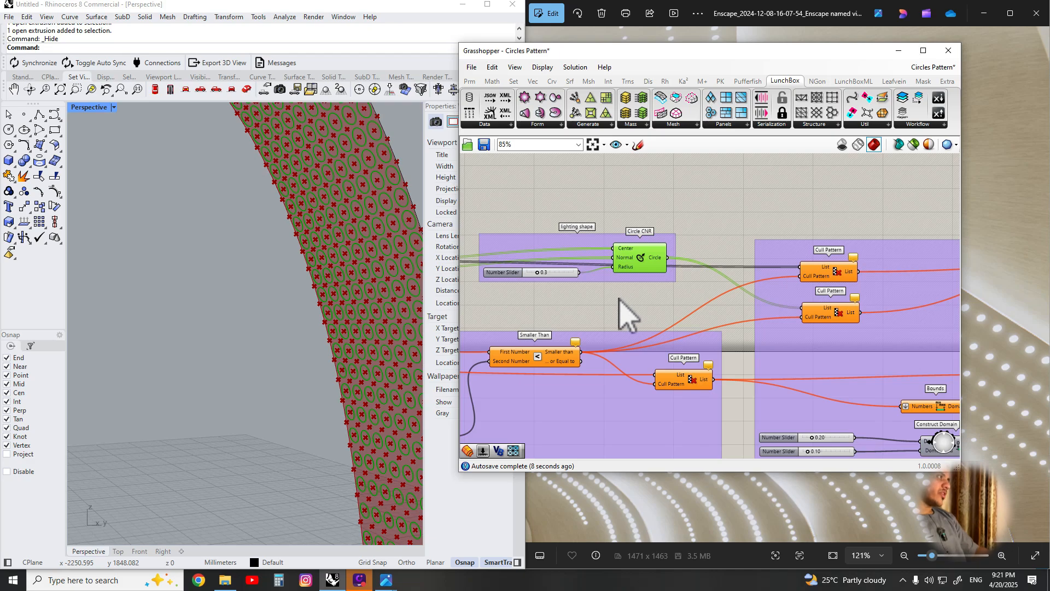
scroll(621, 265, "down", 2)
right_click_drag(599, 270, 625, 272)
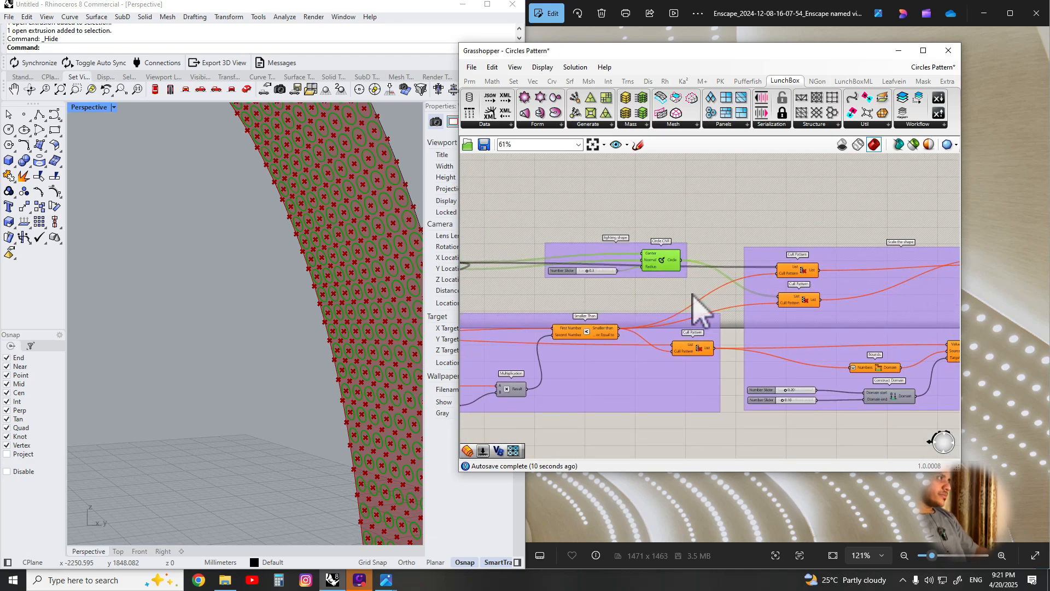
right_click_drag(691, 293, 612, 278)
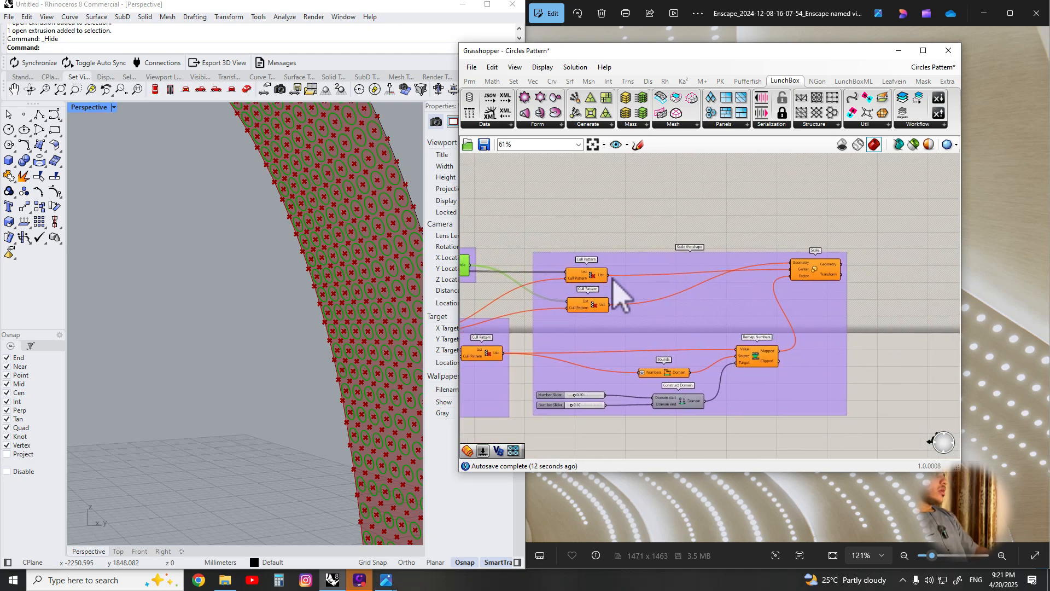
scroll(580, 299, "up", 2)
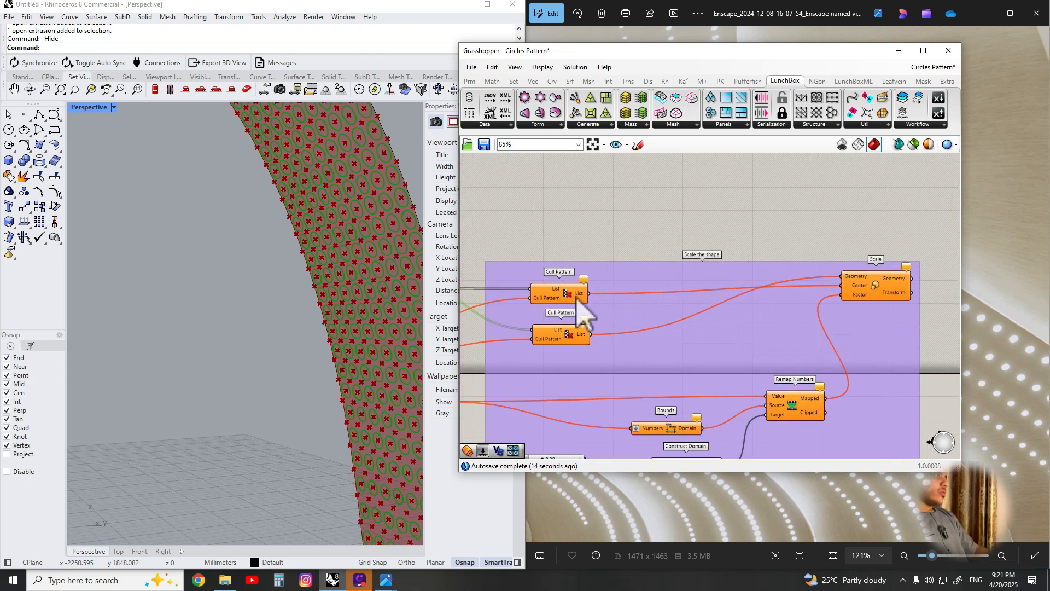
left_click(557, 293)
right_click_drag(541, 301, 632, 305)
right_click_drag(698, 333, 868, 334)
scroll(599, 320, "down", 3)
right_click_drag(651, 348, 801, 349)
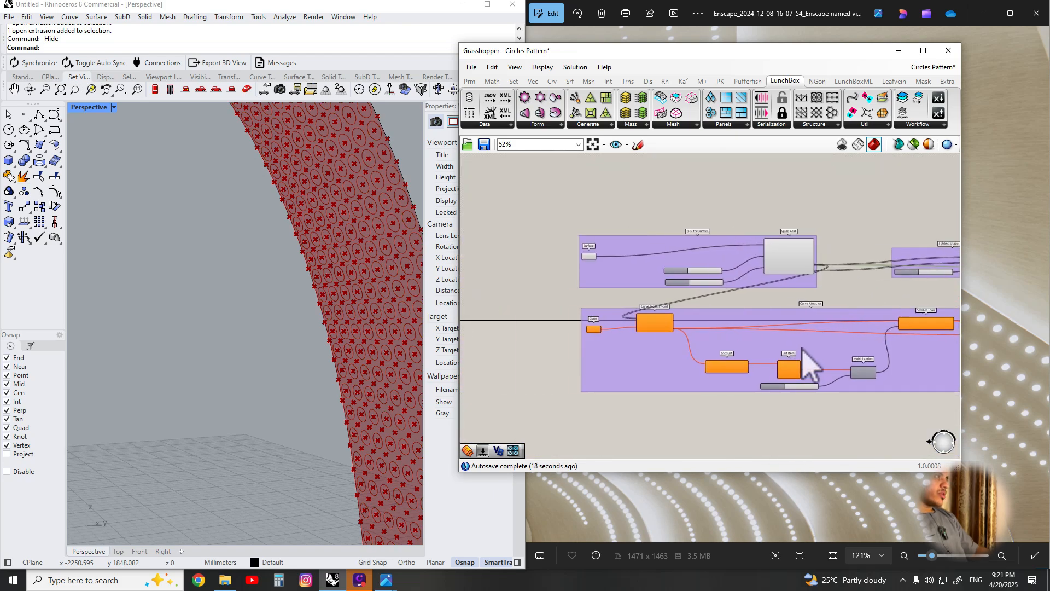
right_click_drag(595, 346, 678, 345)
scroll(680, 348, "up", 5)
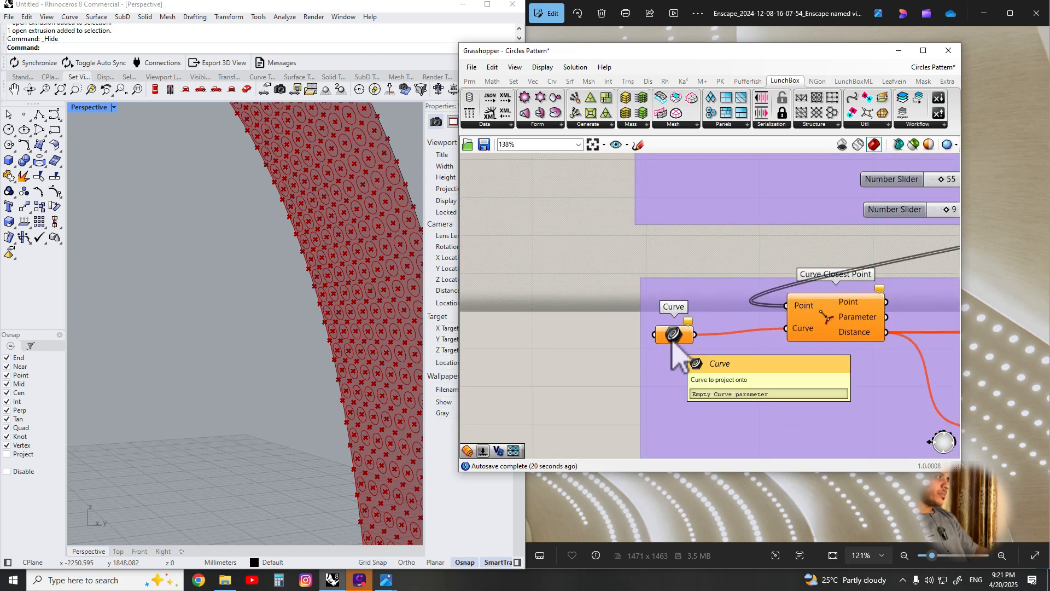
- Assign the surface's outer long edge to the attractor's Curve parameter with Set one Curve
scroll(306, 311, "down", 4)
right_click_drag(314, 314, 362, 282)
scroll(307, 300, "down", 2)
scroll(367, 296, "up", 5)
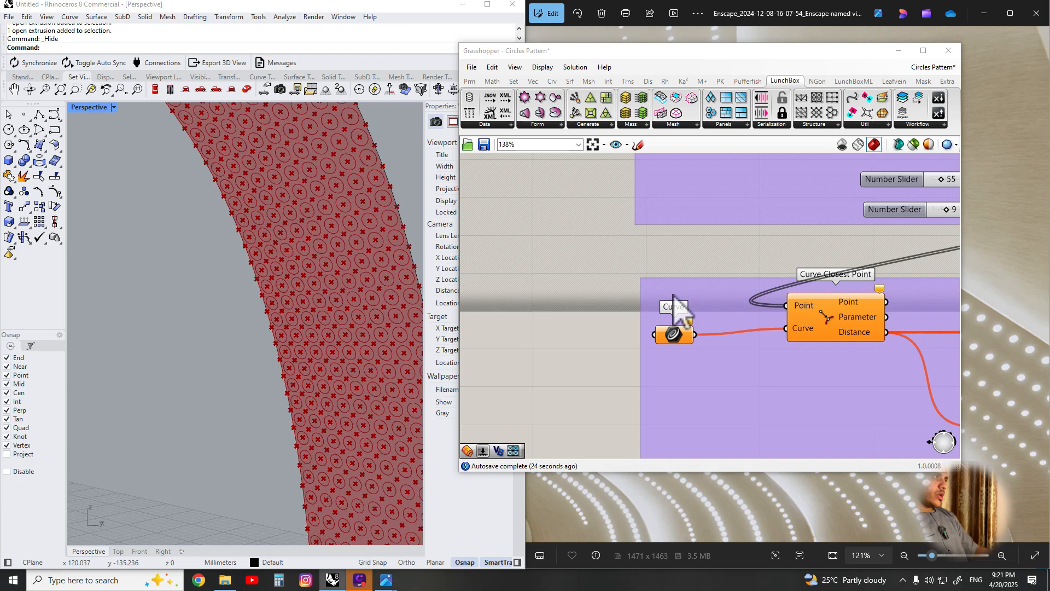
left_click(675, 336)
right_click(666, 337)
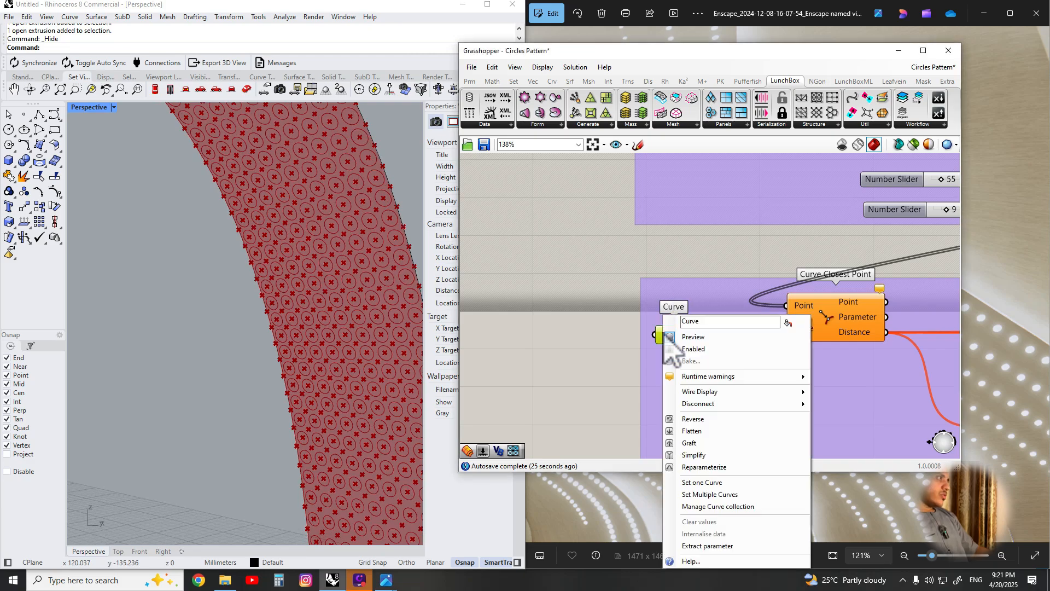
left_click(702, 482)
scroll(397, 207, "down", 3)
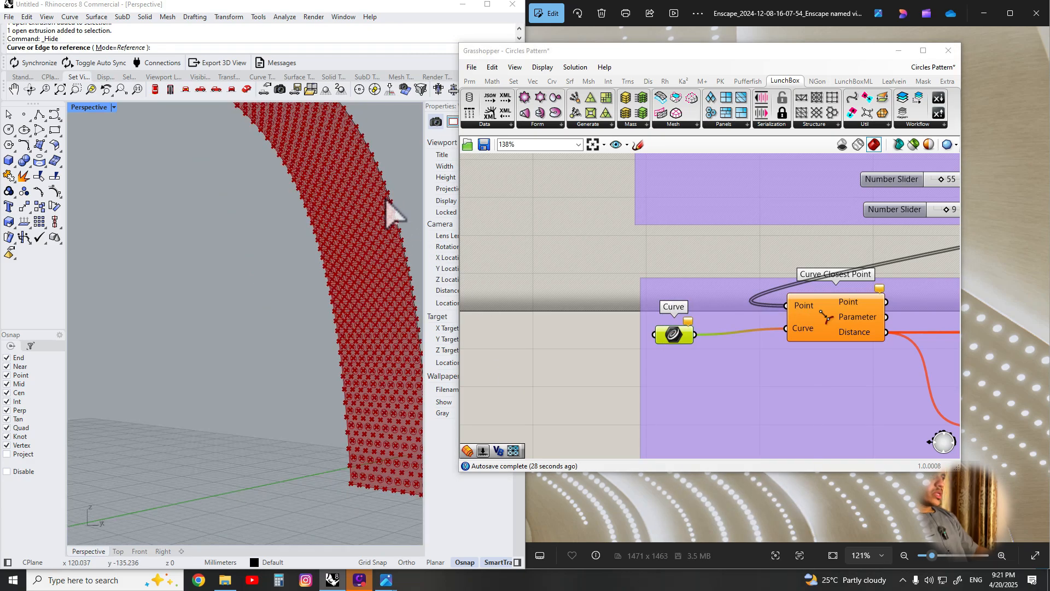
right_click_drag(394, 206, 276, 247)
scroll(357, 268, "up", 3)
mouse_move(355, 266)
right_mouse_down()
mouse_move(363, 253)
mouse_move(358, 277)
right_mouse_up()
scroll(366, 255, "down", 2)
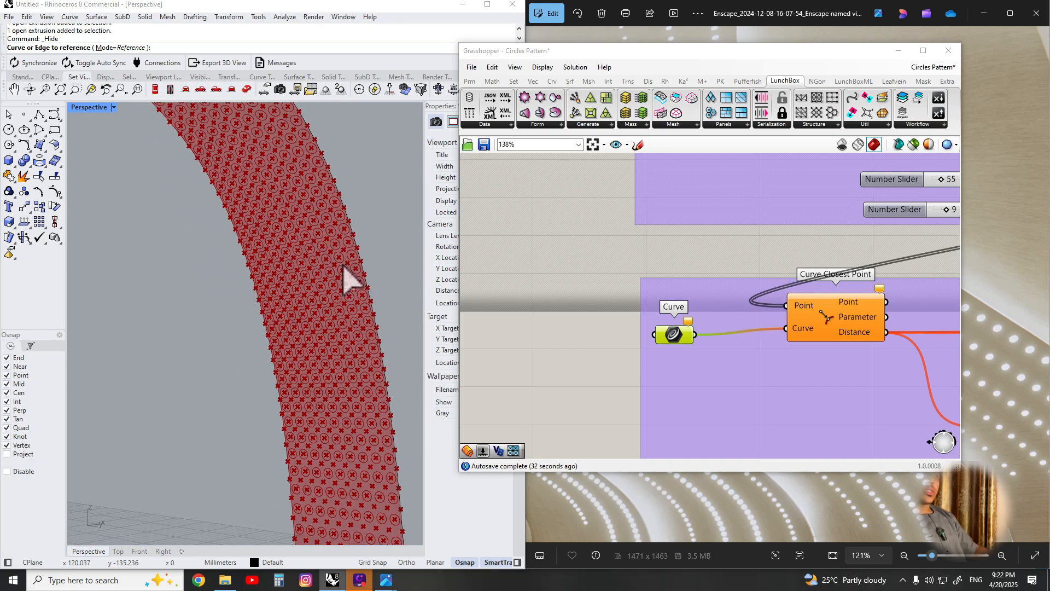
scroll(350, 265, "up", 5)
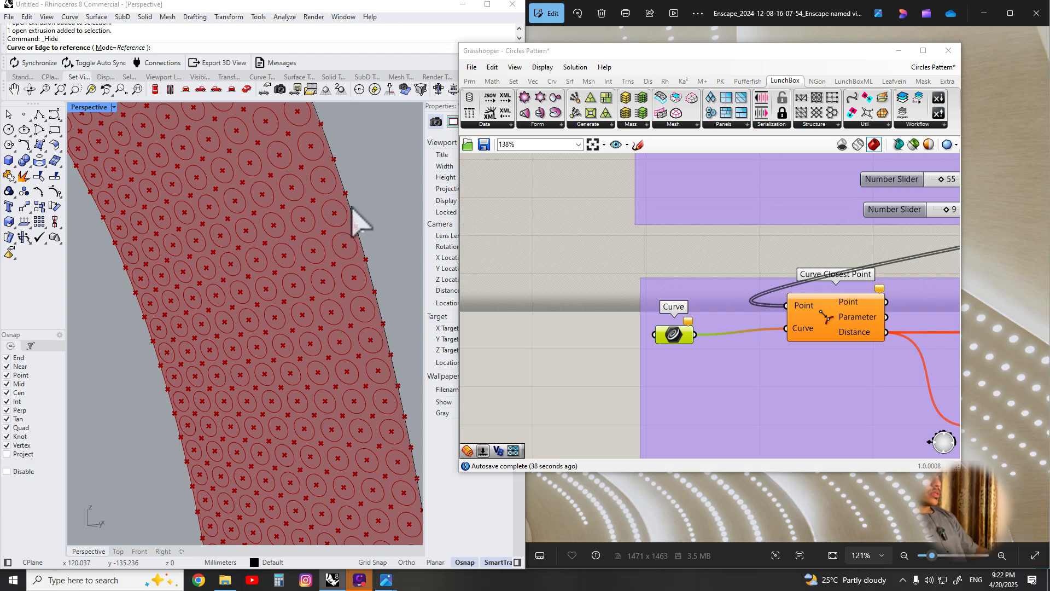
left_click(352, 207)
- Select the Curve Closest Point component and examine its inputs and its Distance connection to Sort List
scroll(356, 249, "down", 6)
right_click_drag(352, 249, 335, 301, "shift")
scroll(328, 312, "up", 3)
scroll(675, 317, "down", 5)
right_click_drag(744, 305, 581, 309)
scroll(582, 310, "up", 4)
left_click_drag(580, 305, 604, 331)
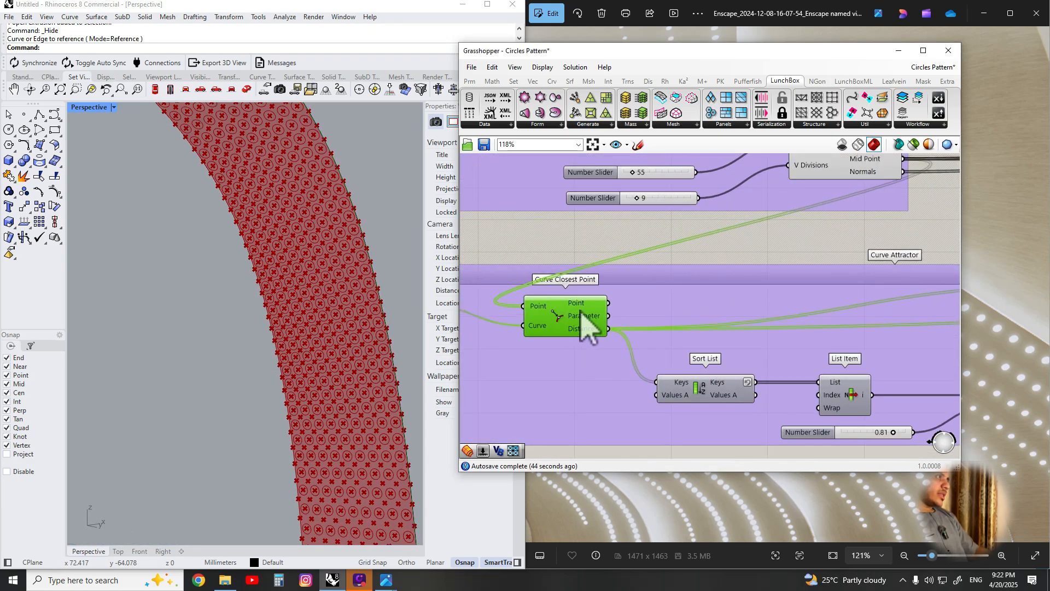
scroll(604, 322, "down", 2)
scroll(518, 296, "up", 3)
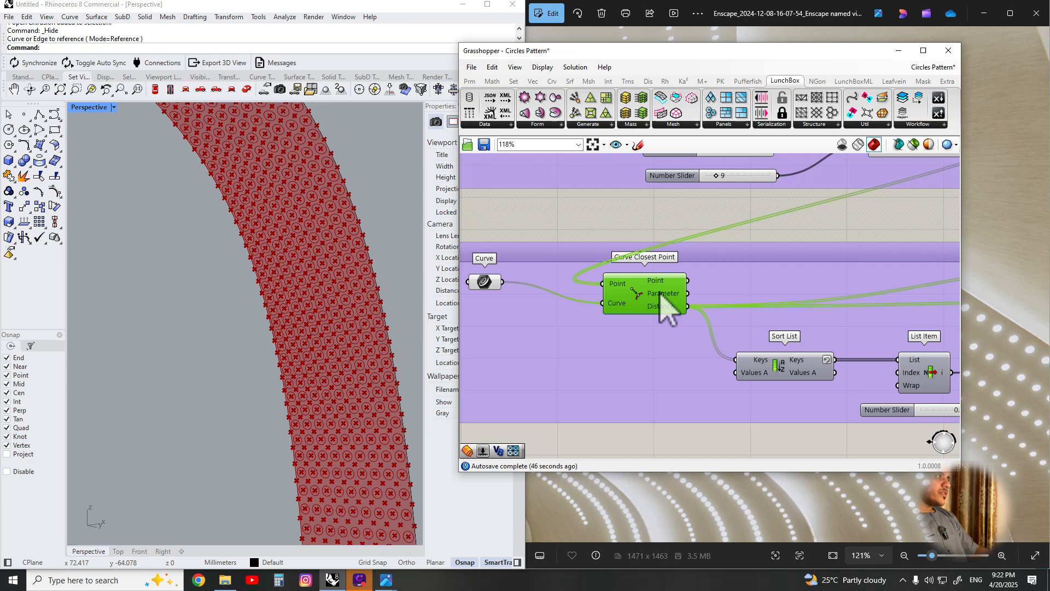
- Move the attractor's Curve parameter and the Curve Closest Point component slightly lower within the Curve Attractor group
left_click_drag(483, 282, 484, 316)
left_click_drag(656, 280, 667, 293)
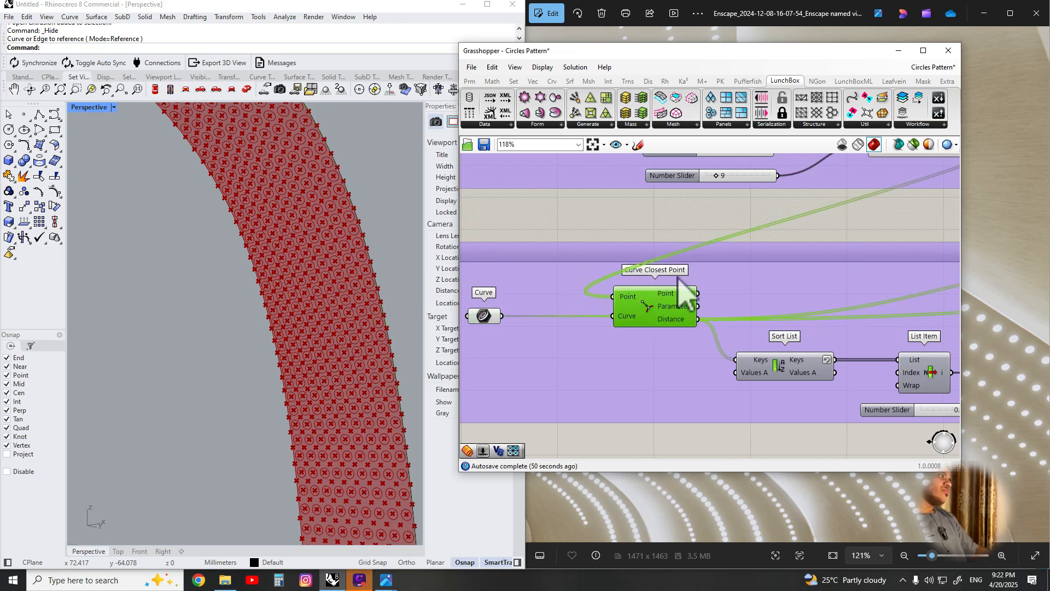
right_click_drag(718, 240, 709, 261)
scroll(578, 289, "down", 4)
scroll(682, 253, "up", 4)
left_click(701, 243)
- Trace the Curve Closest Point's Distance output through Sort List, List Item and Multiplication, and view the circles in the viewport
right_click_drag(488, 440, 582, 298)
left_click(569, 316)
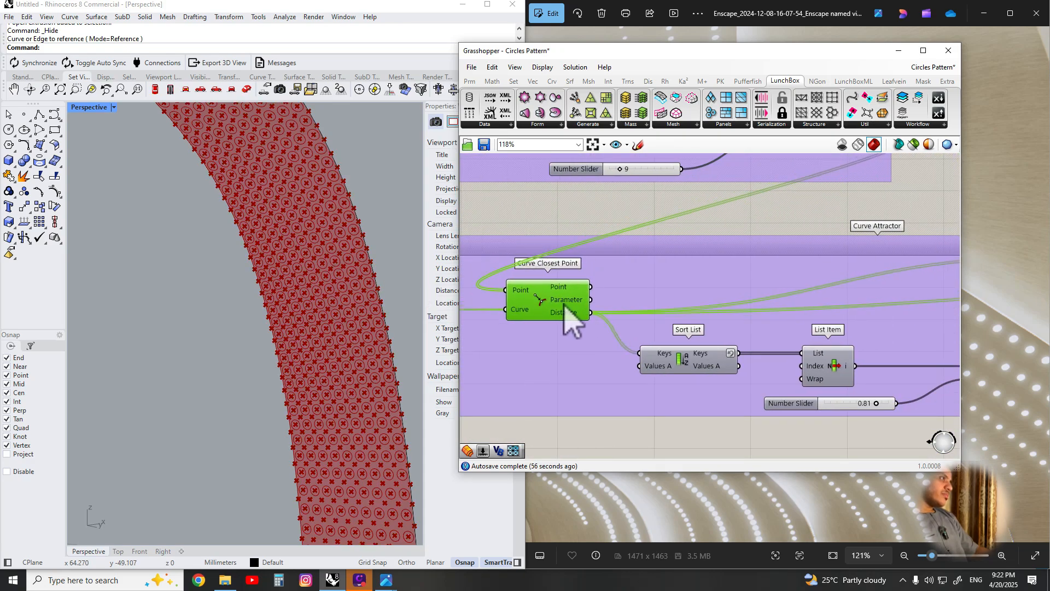
right_click_drag(688, 295, 610, 295)
scroll(609, 296, "down", 2)
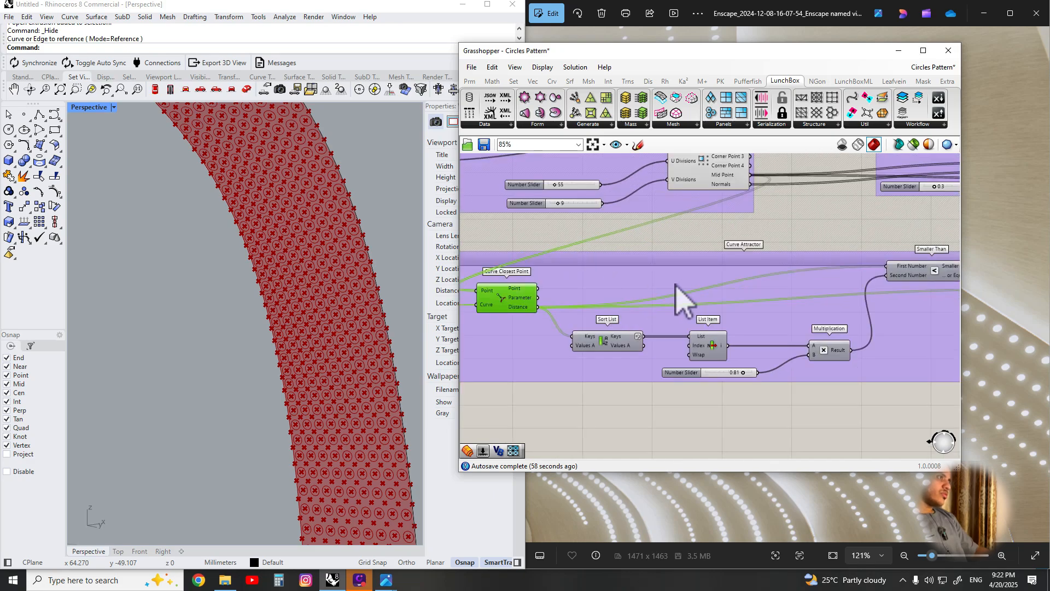
scroll(381, 278, "up", 3)
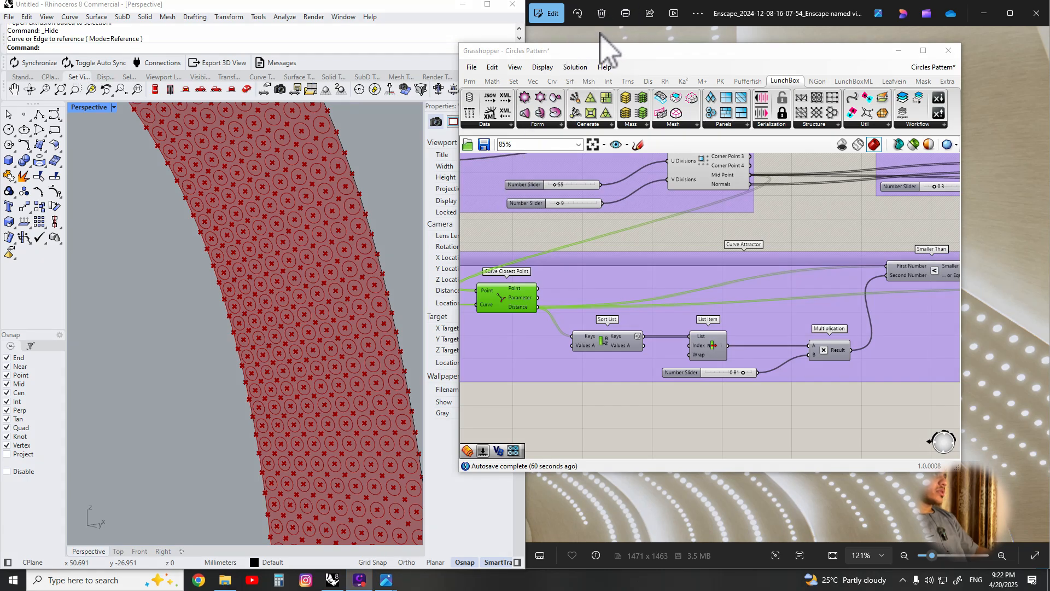
- Annotate the viewport with a vertical attractor line, small circles and distance lines joining them, and clear the annotations
left_click_drag(410, 145, 406, 437)
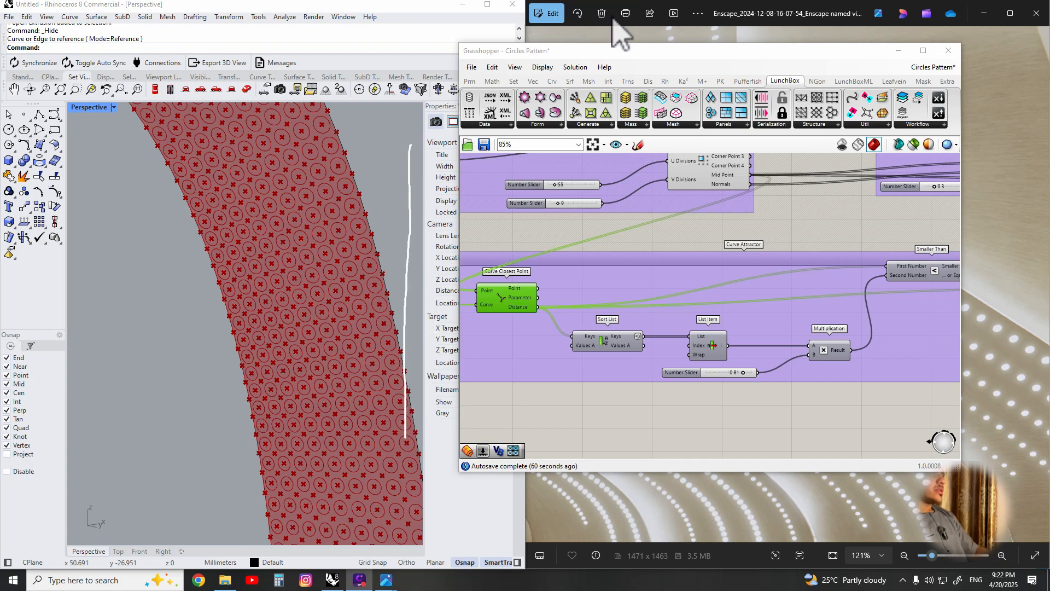
left_click_drag(385, 163, 375, 218)
mouse_move(377, 245)
left_mouse_down()
mouse_move(370, 281)
mouse_move(398, 233)
left_mouse_up()
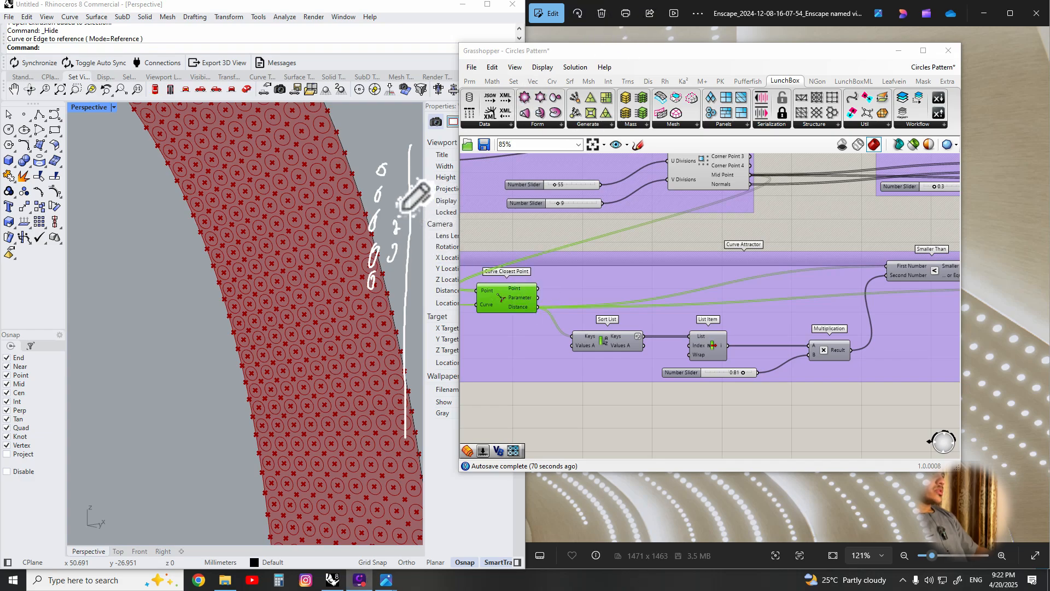
mouse_move(379, 170)
left_mouse_down()
mouse_move(405, 166)
mouse_move(391, 216)
mouse_move(413, 215)
left_mouse_up()
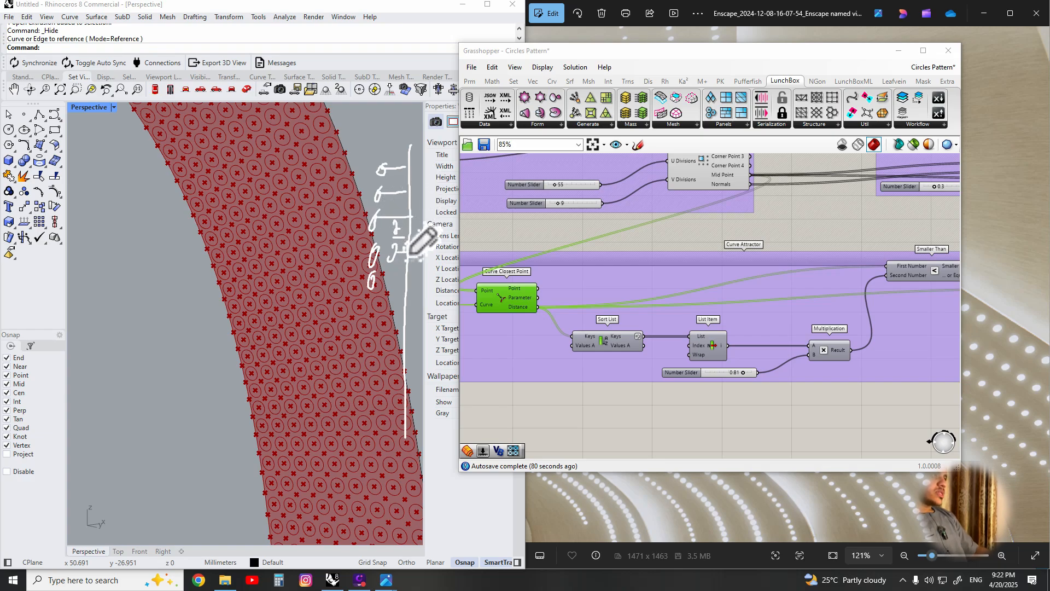
mouse_move(375, 266)
left_mouse_down()
mouse_move(411, 264)
mouse_move(398, 361)
left_mouse_up()
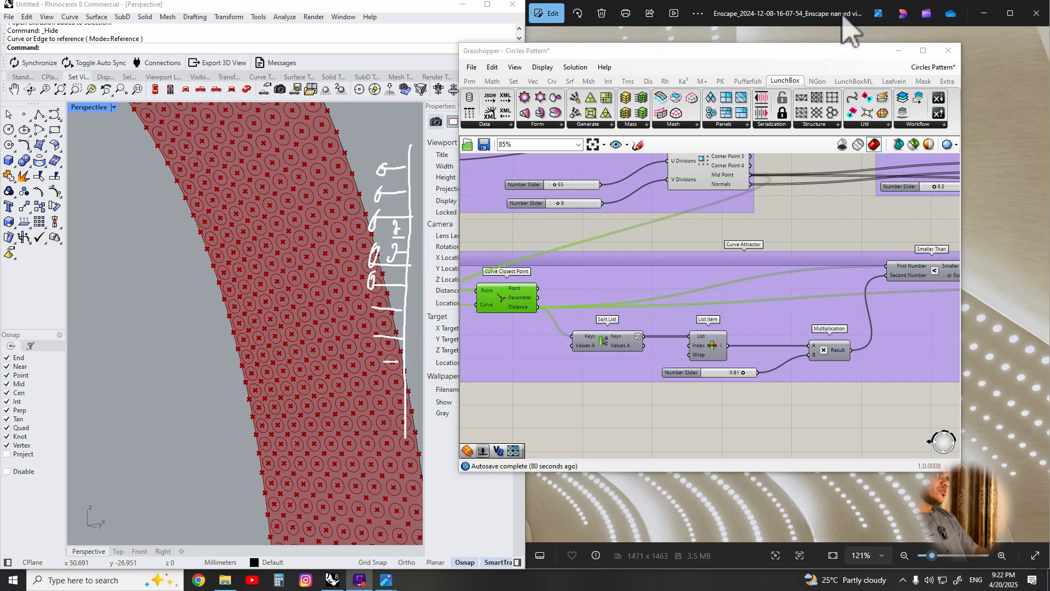
left_click(870, 18)
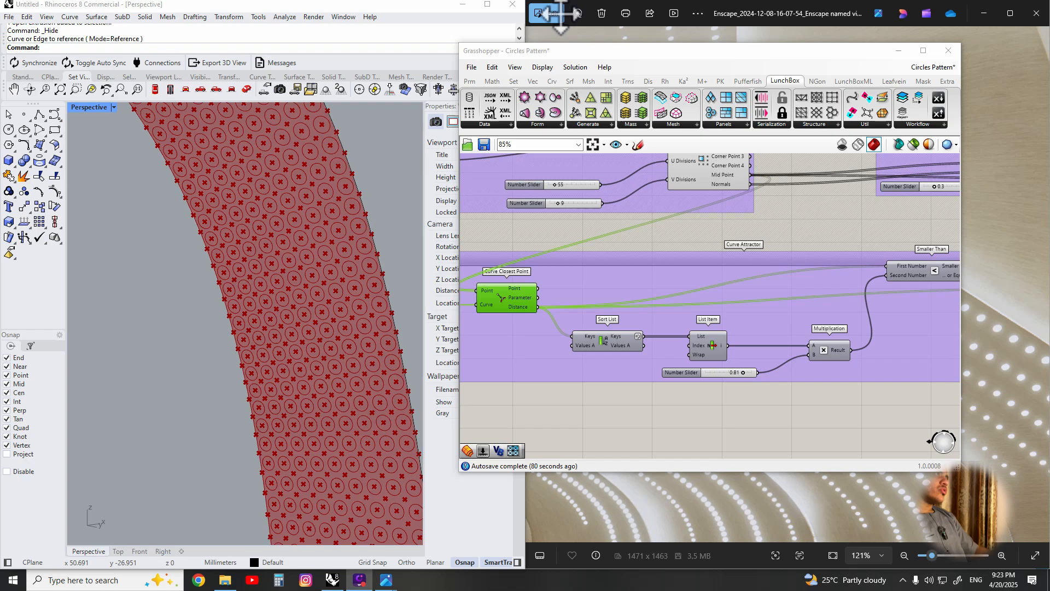
- Examine the Sort List component and its Keys input coming from the Curve Closest Point's Distance output
scroll(586, 316, "down", 5)
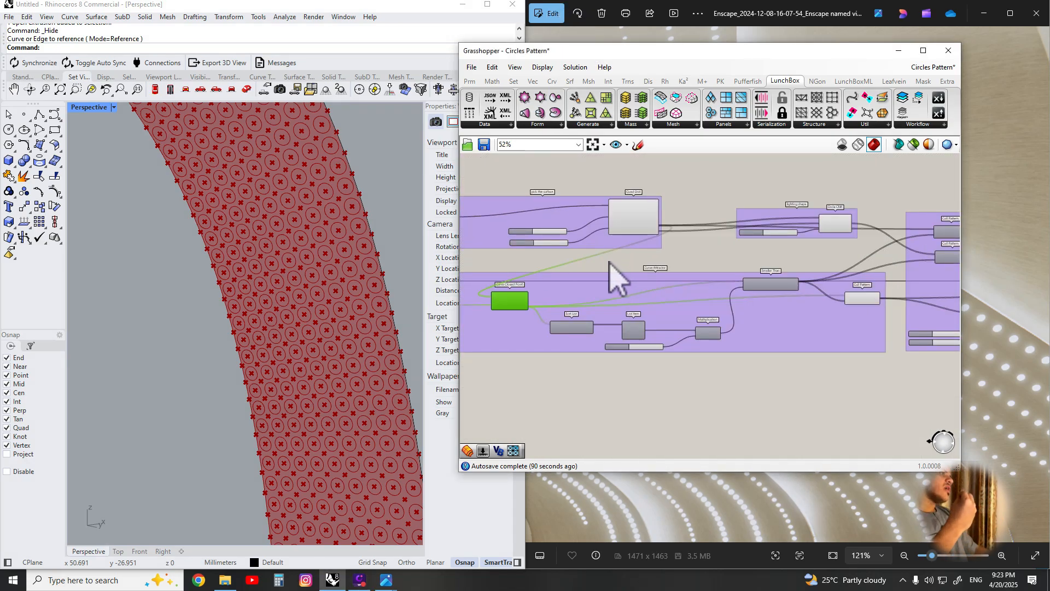
scroll(562, 364, "up", 5)
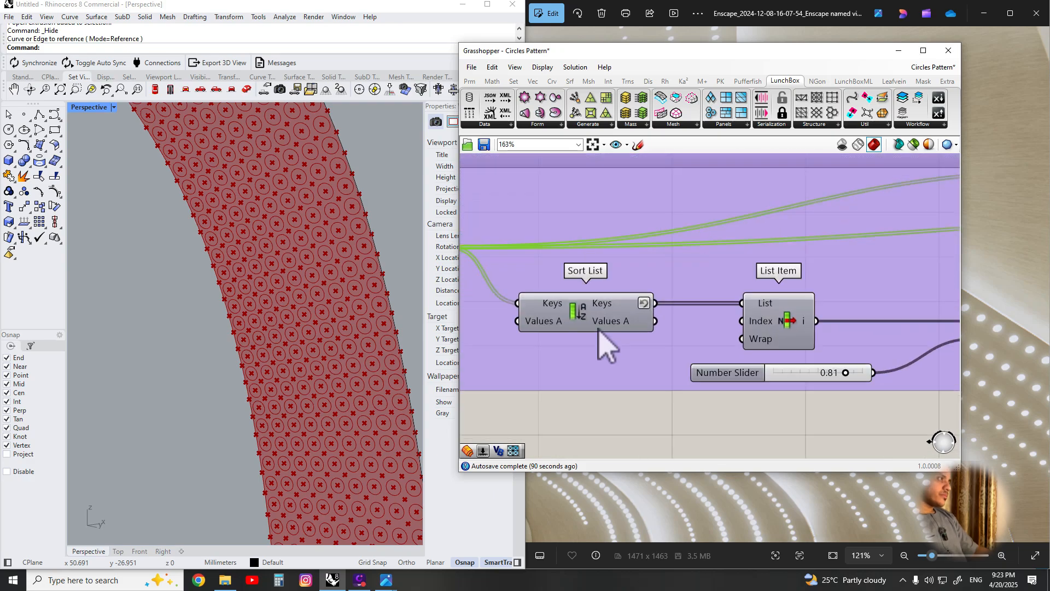
right_click_drag(628, 304, 576, 323)
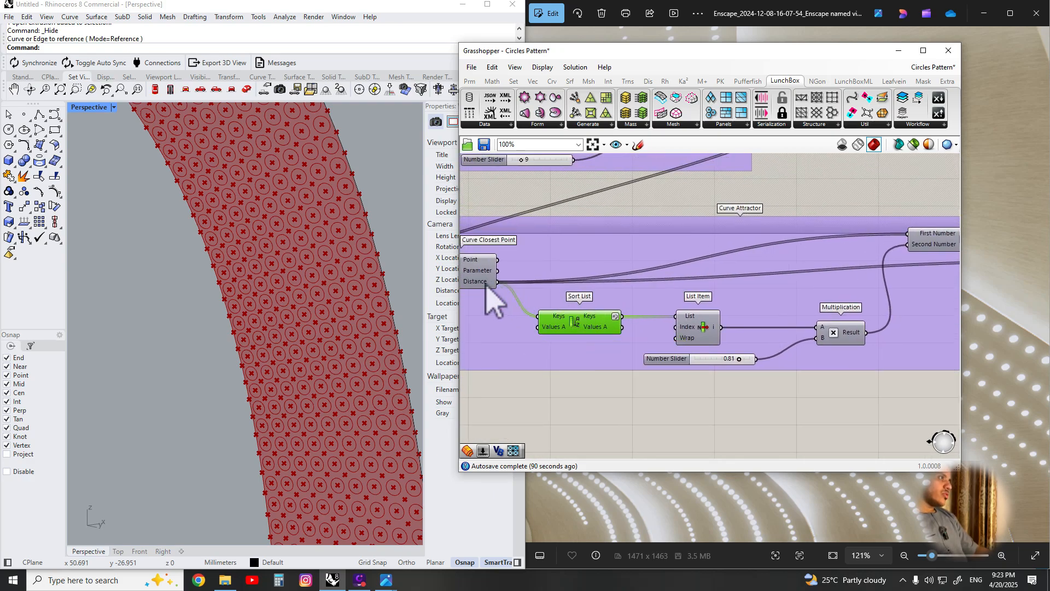
scroll(503, 281, "up", 3)
left_click(512, 289)
right_click_drag(512, 290, 628, 301)
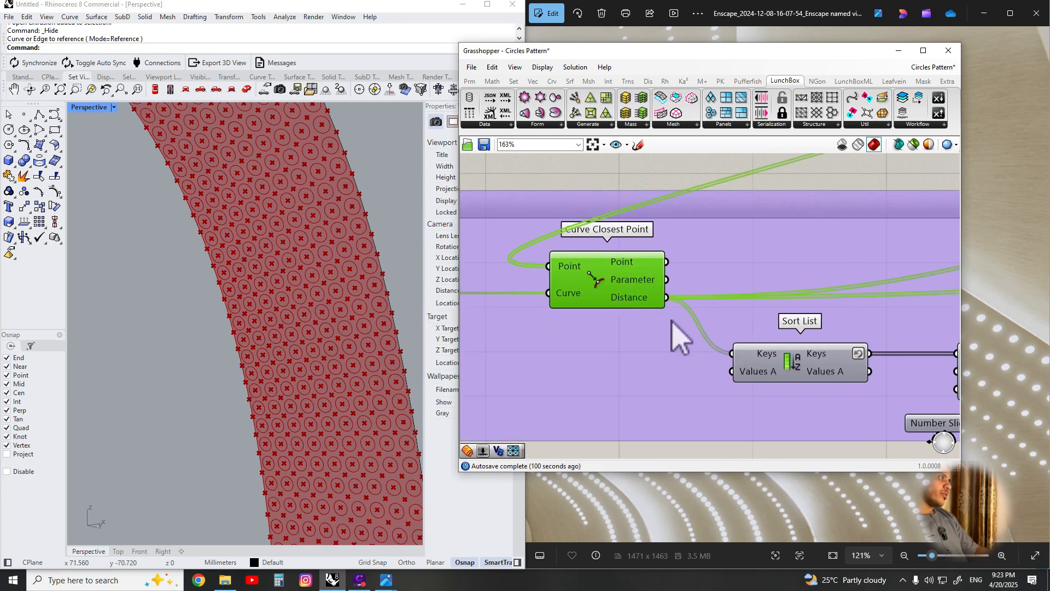
- Select List Item and Multiplication in turn and examine how the sorted distance item is multiplied by the number slider
scroll(671, 321, "down", 2)
right_click_drag(753, 343, 633, 308)
right_click_drag(742, 312, 574, 323)
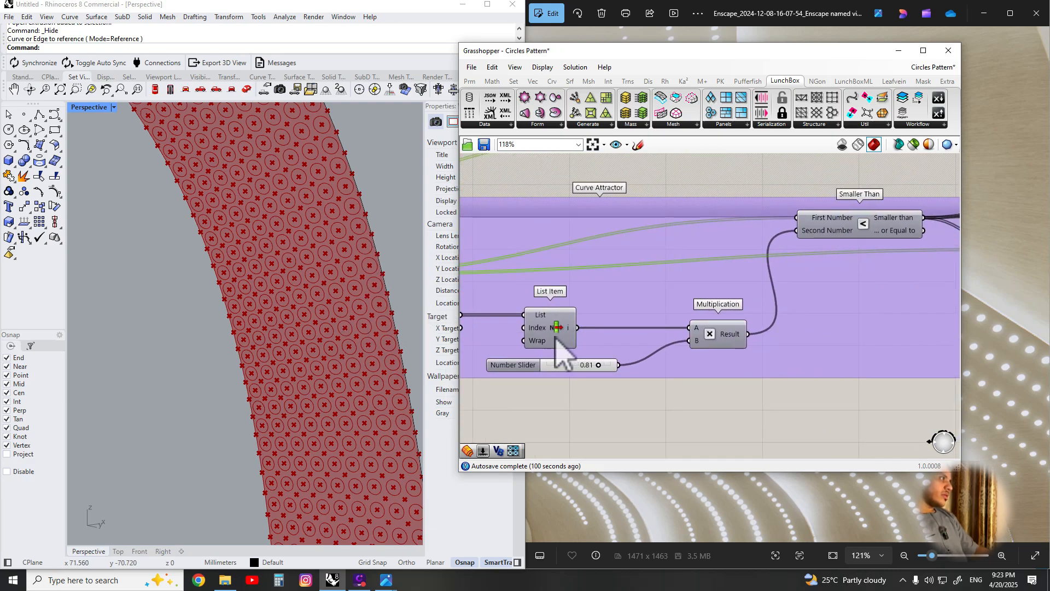
left_click(541, 345)
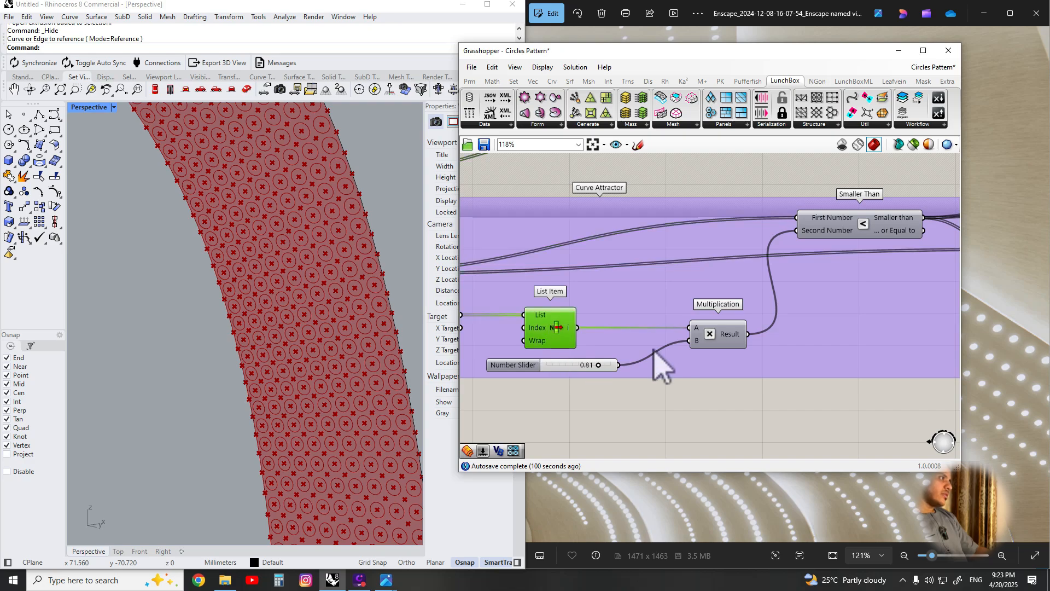
left_click(730, 335)
right_click_drag(819, 303, 614, 335)
right_click_drag(523, 377, 637, 372)
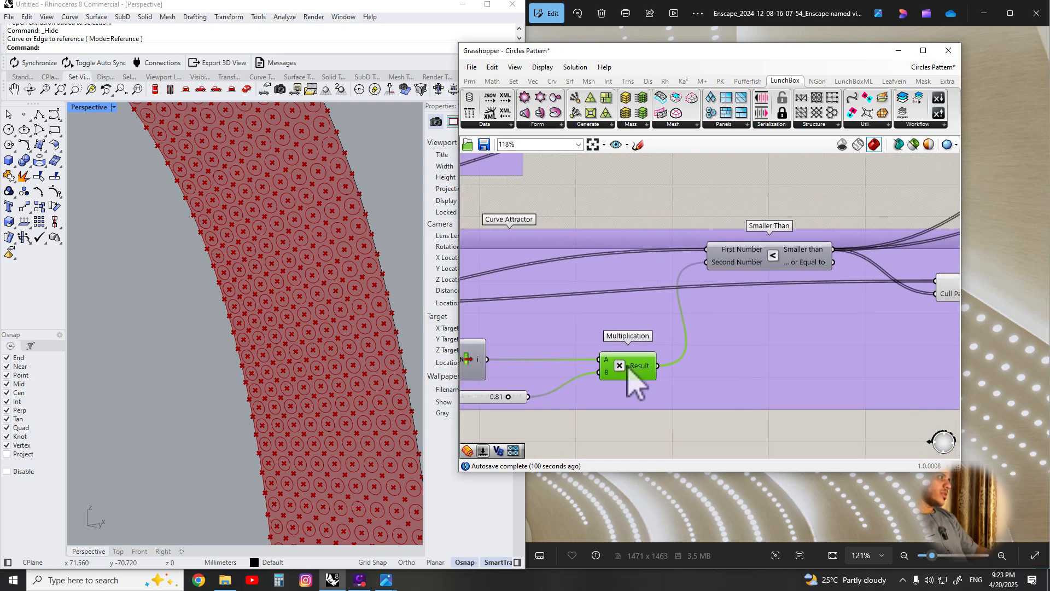
- Select the Smaller Than component and trace its First Number input back to the Curve Closest Point's Distance output
scroll(730, 267, "down", 1)
right_click_drag(731, 267, 818, 324)
scroll(572, 314, "up", 2)
left_click(610, 300)
scroll(586, 295, "down", 2)
right_click_drag(530, 336, 745, 315)
scroll(635, 343, "up", 2)
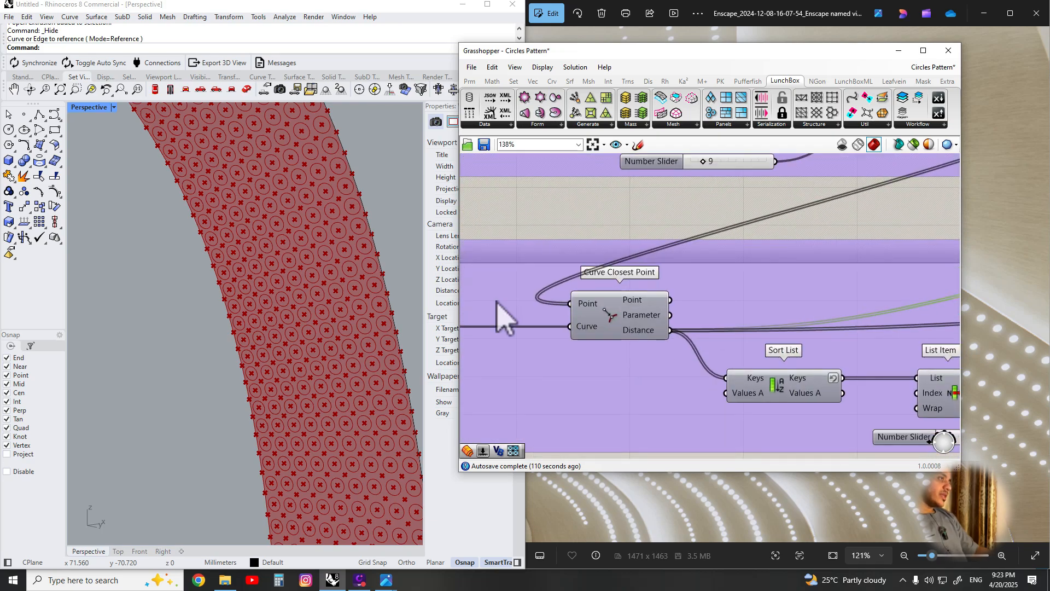
- Select Multiplication, trace its Result into Smaller Than's Second Number, and follow the Smaller Than output to the Cull Pattern components
right_click_drag(871, 338, 607, 318)
scroll(792, 335, "down", 1)
right_click_drag(788, 334, 646, 317)
scroll(720, 363, "up", 1)
left_click(721, 363)
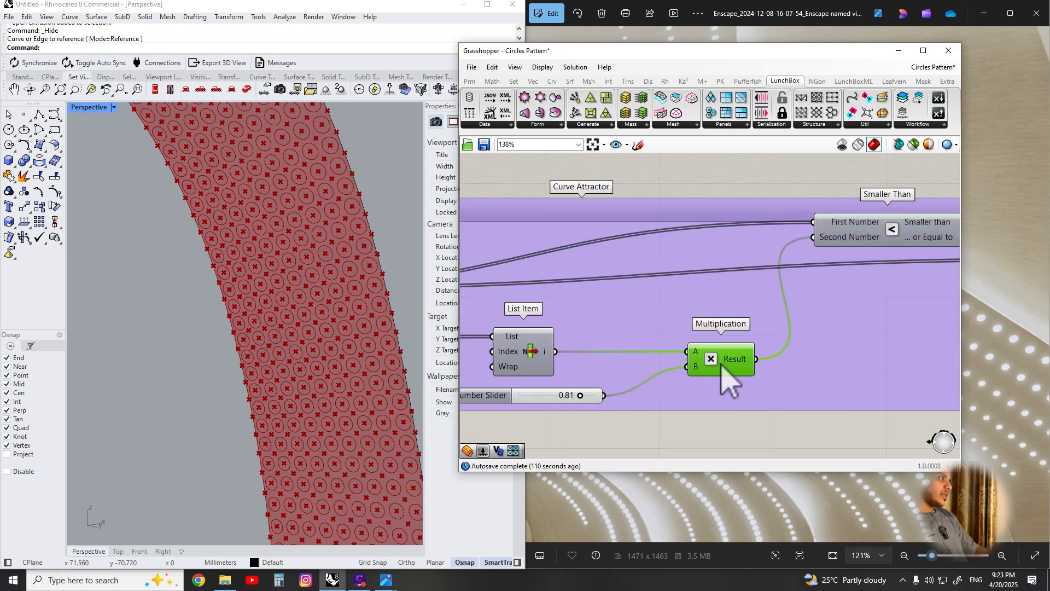
scroll(724, 328, "down", 2)
right_click_drag(795, 291, 509, 317)
scroll(626, 248, "up", 2)
scroll(632, 241, "down", 2)
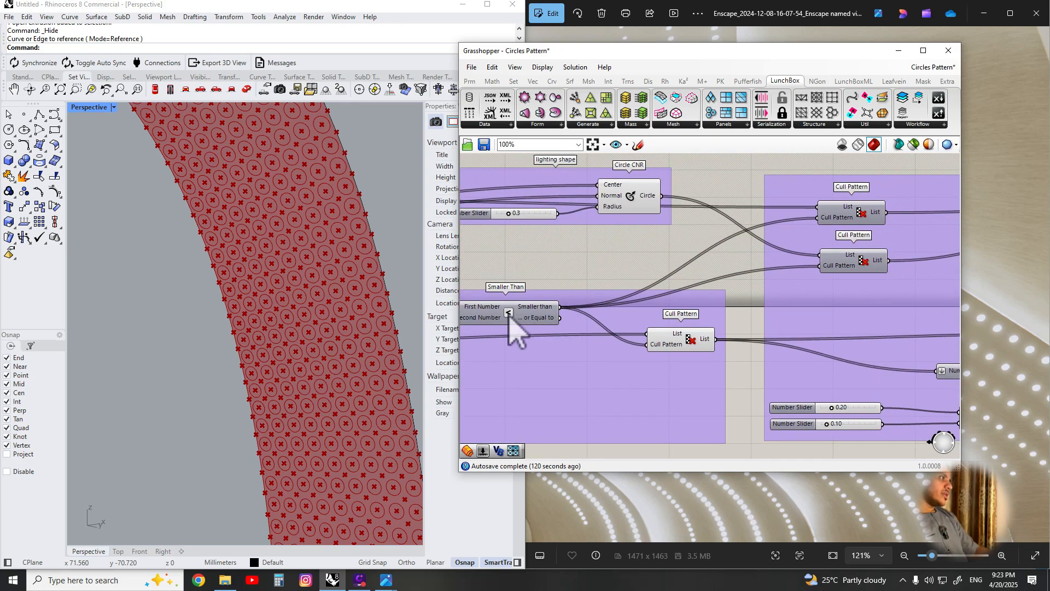
- Nudge the Cull Pattern component in the Curve Attractor group and inspect the circles on the surface up close
left_click_drag(682, 342, 689, 353)
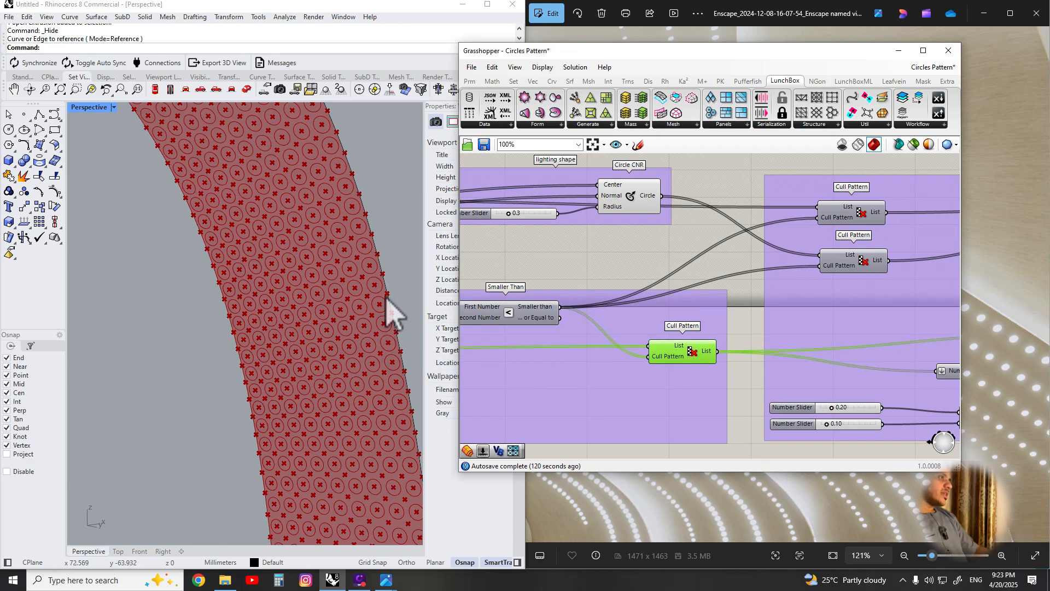
scroll(326, 253, "up", 5)
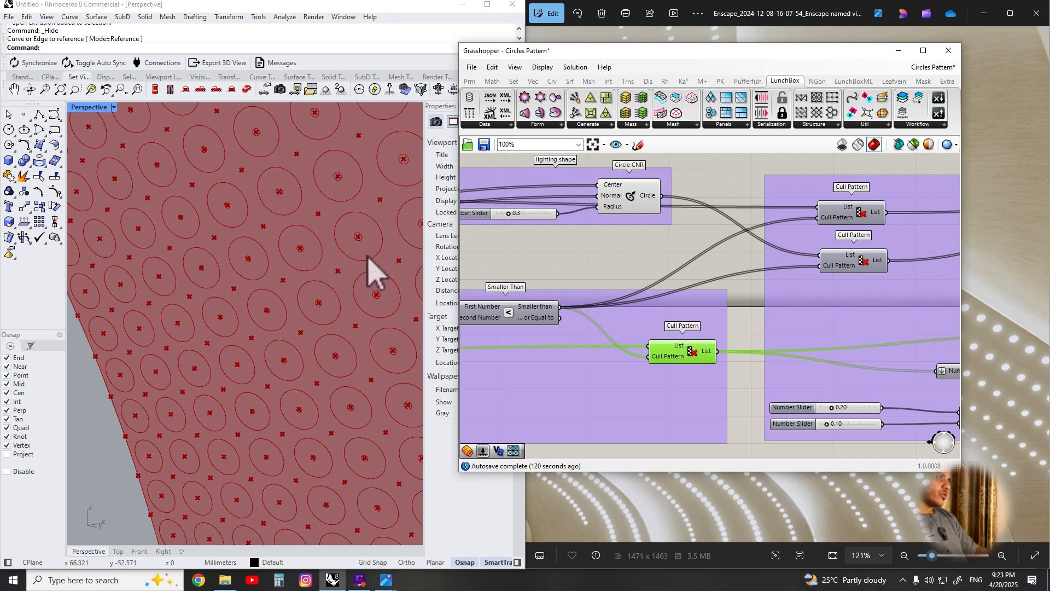
scroll(624, 300, "down", 2)
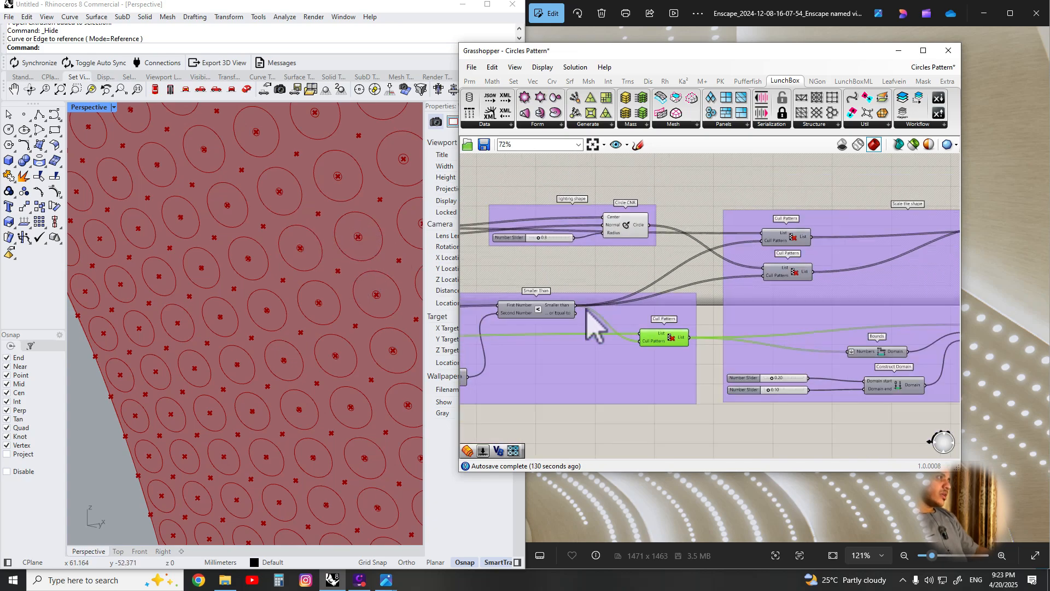
- Examine the two Cull Pattern components in the Scale the shape group and their wiring from Circle CNR and Smaller Than
right_click_drag(557, 308, 701, 304)
left_click(845, 358)
right_click_drag(849, 320, 584, 342)
scroll(690, 324, "up", 2)
right_click_drag(644, 291, 595, 279)
right_click_drag(506, 363, 560, 364)
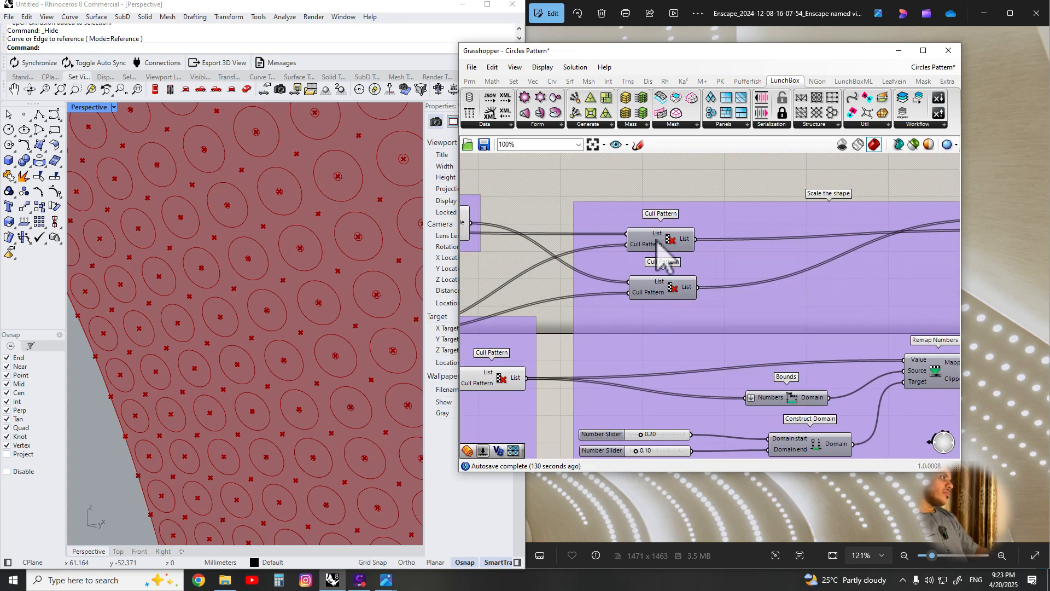
scroll(684, 314, "down", 2)
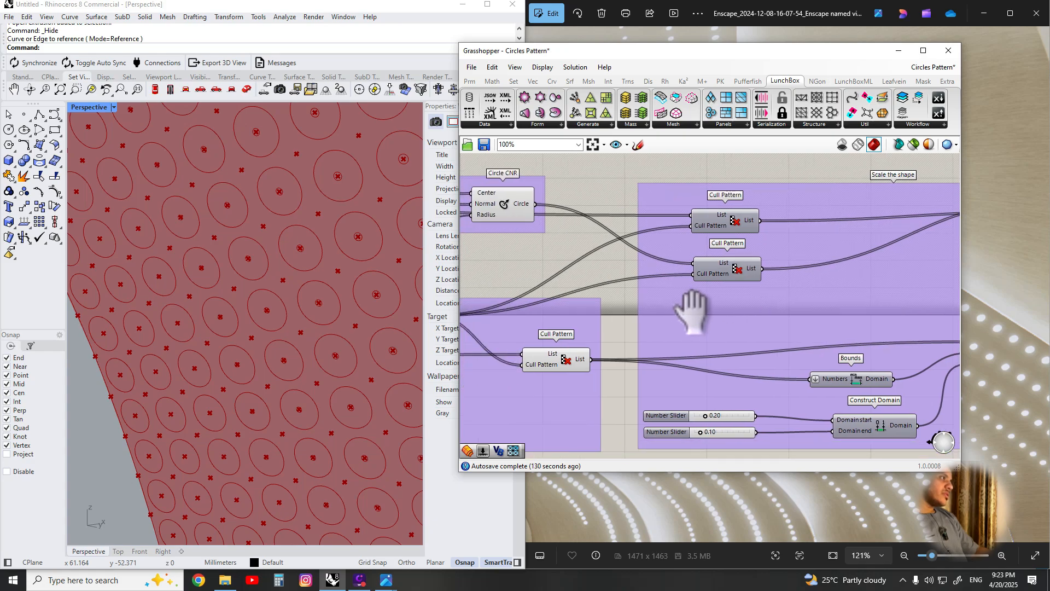
right_click_drag(693, 311, 712, 305)
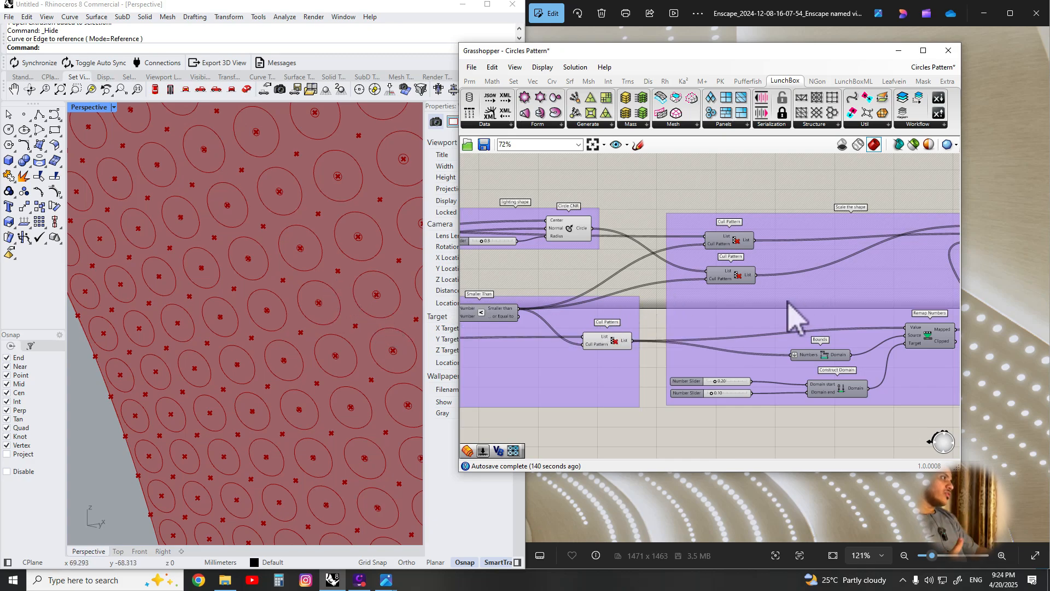
- Select the Scale component and examine its Geometry, Center and Factor connections
right_click_drag(817, 244, 581, 255)
left_click(761, 246)
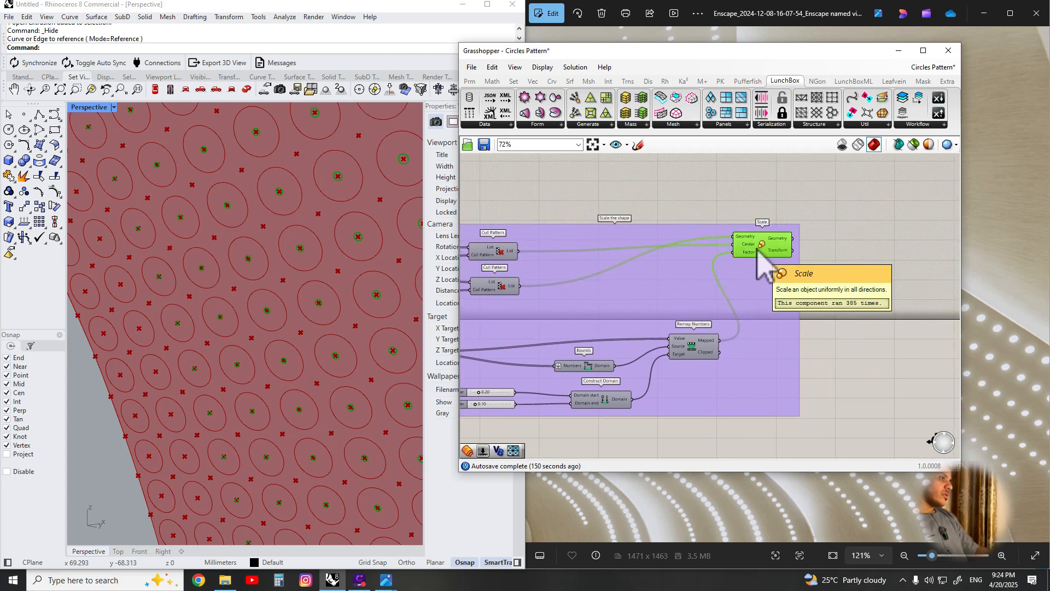
scroll(773, 286, "down", 3)
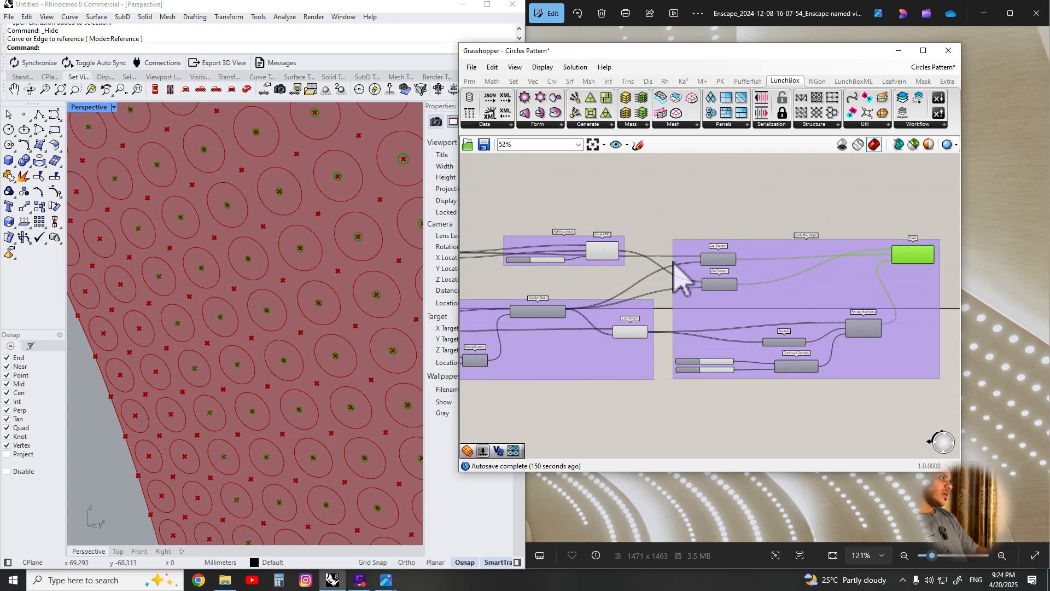
- Disable the preview of the Curve Attractor group's Cull Pattern and of the Circle CNR component
left_click(636, 336)
middle_click(633, 318)
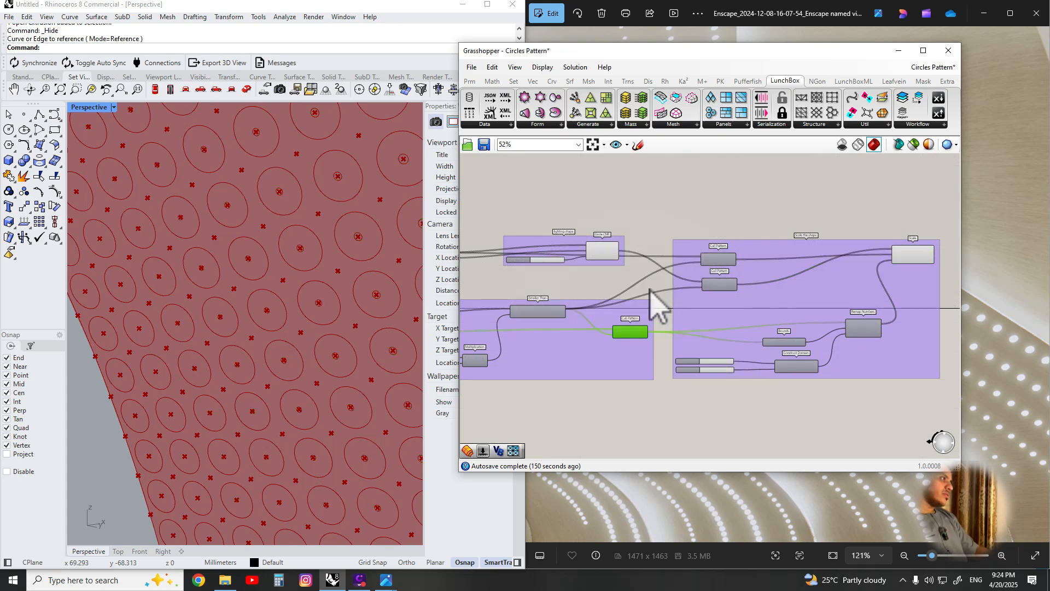
left_click(602, 252)
middle_click(601, 252)
left_click(633, 219)
right_click_drag(844, 252, 724, 251)
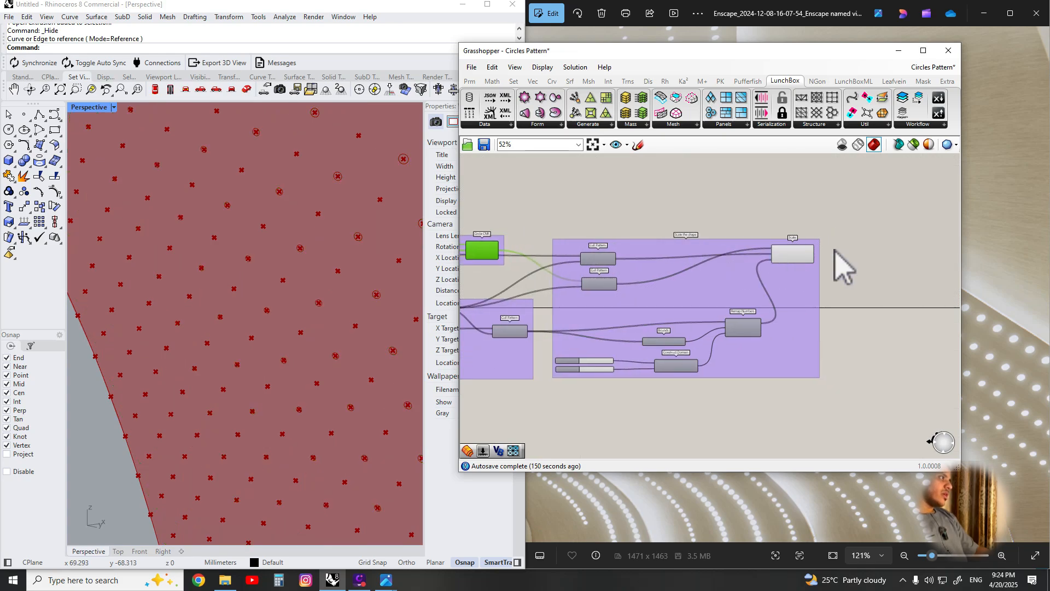
- Select the Scale component to highlight the scaled circles and examine the wires feeding its Geometry and Center inputs
left_click(803, 253)
scroll(804, 253, "up", 5)
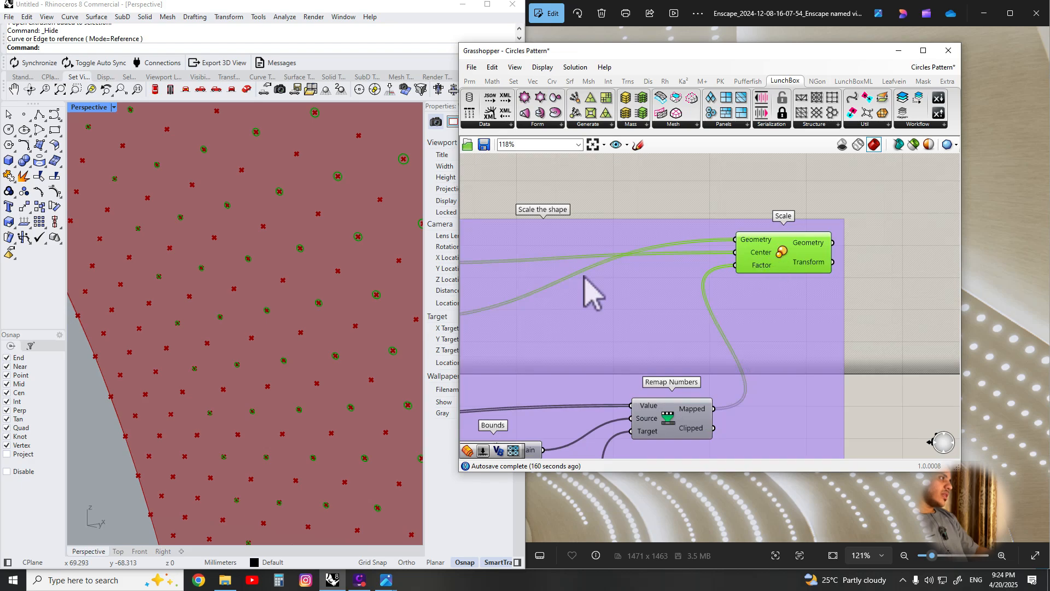
scroll(541, 276, "down", 2)
right_click_drag(511, 276, 732, 282)
- Set the number slider feeding Construct Domain's Domain start to 0.68
scroll(690, 315, "down", 2)
right_click_drag(690, 329, 680, 250)
scroll(801, 318, "up", 2)
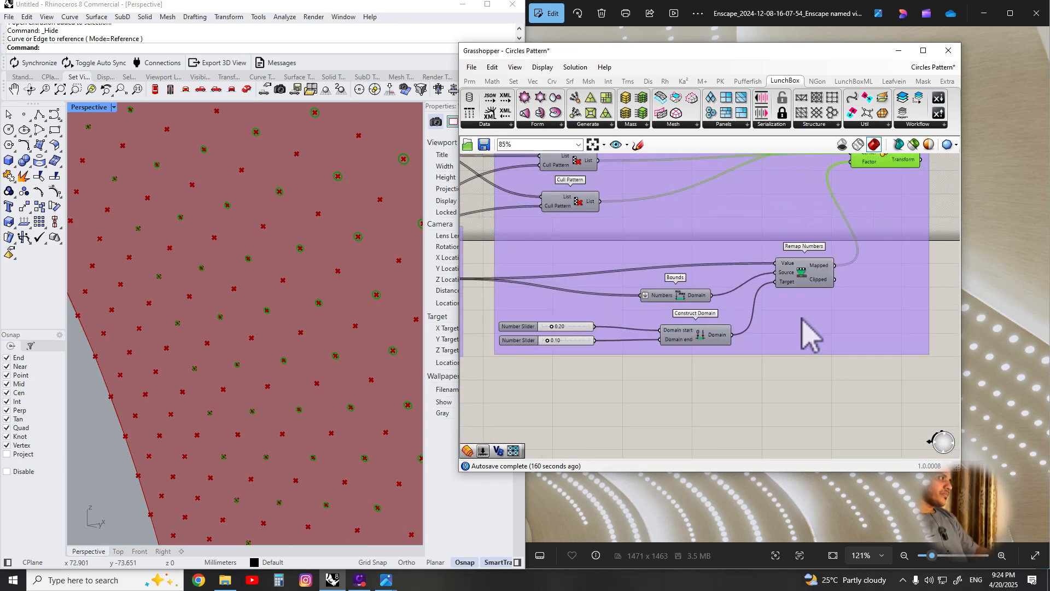
scroll(656, 336, "up", 2)
left_click_drag(633, 324, 665, 324)
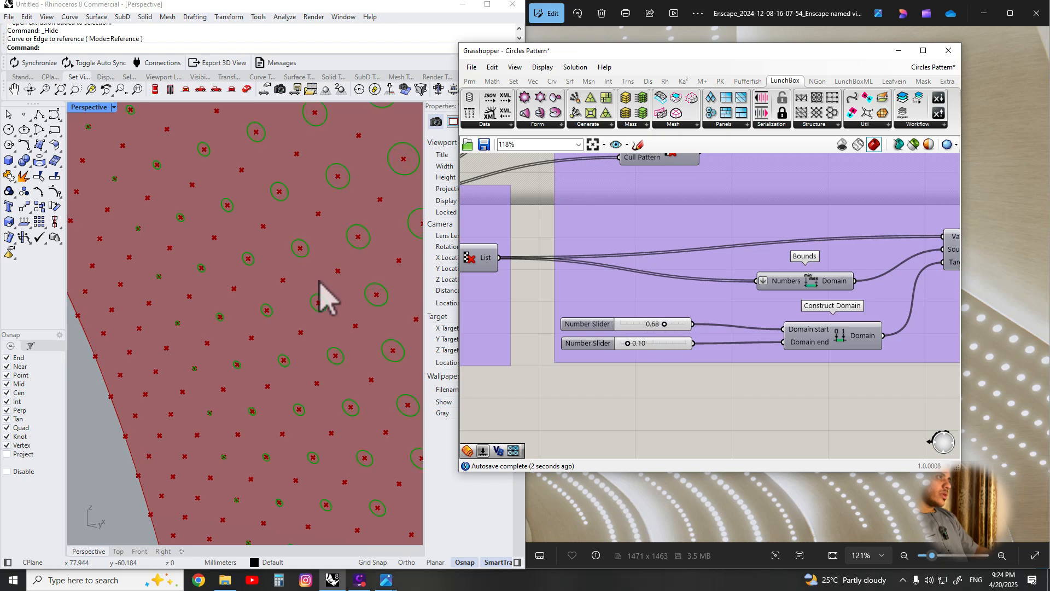
- Inspect the scaled circles along the curved surface and trace the Scale component's inputs back to Circle CNR's Radius slider
scroll(326, 295, "down", 5)
scroll(611, 274, "up", 3)
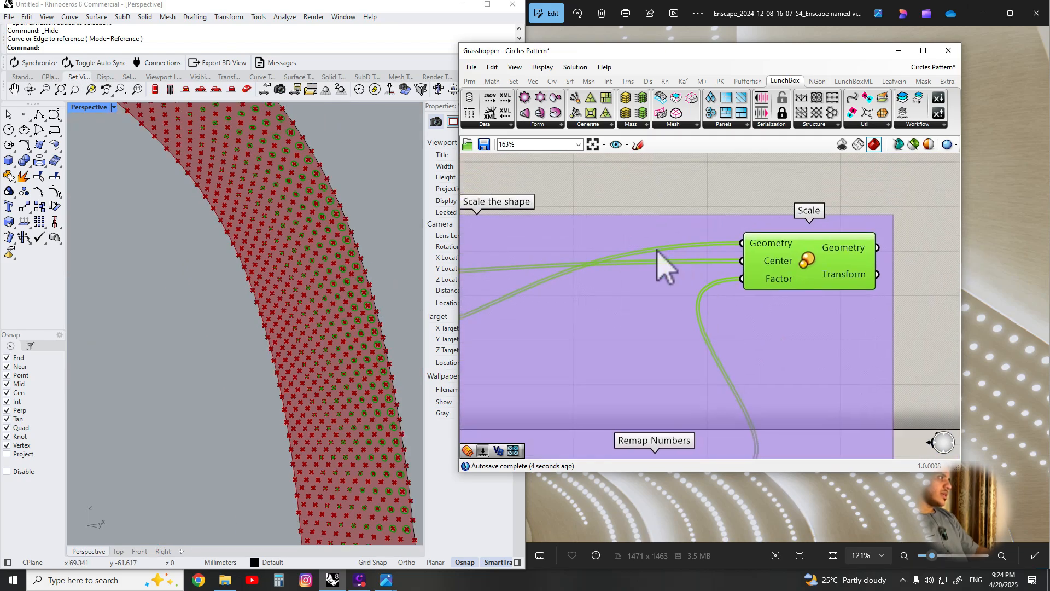
scroll(224, 342, "down", 3)
scroll(199, 350, "up", 3)
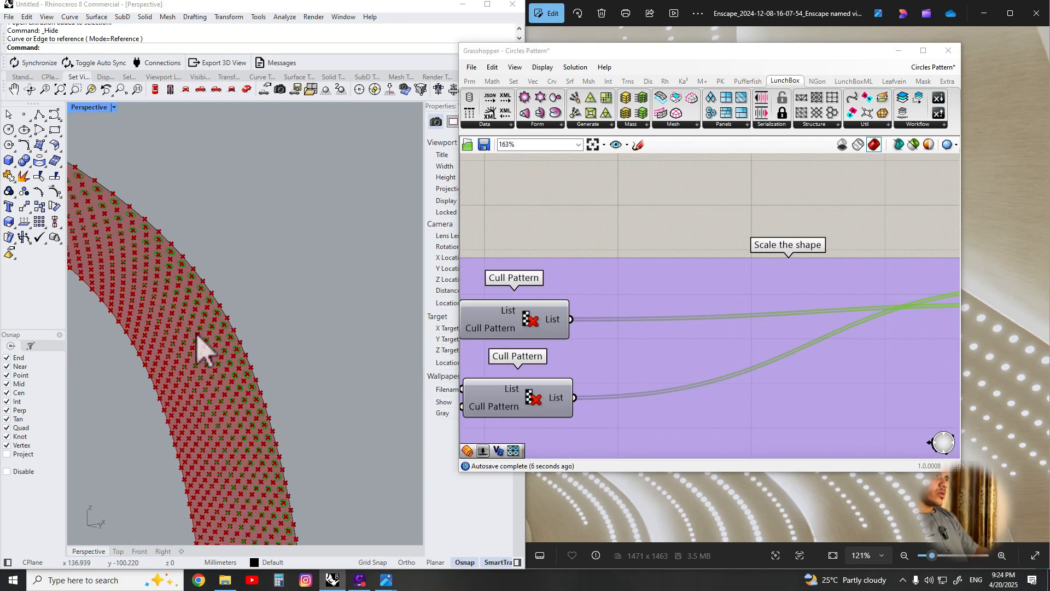
scroll(583, 323, "down", 5)
scroll(640, 270, "up", 2)
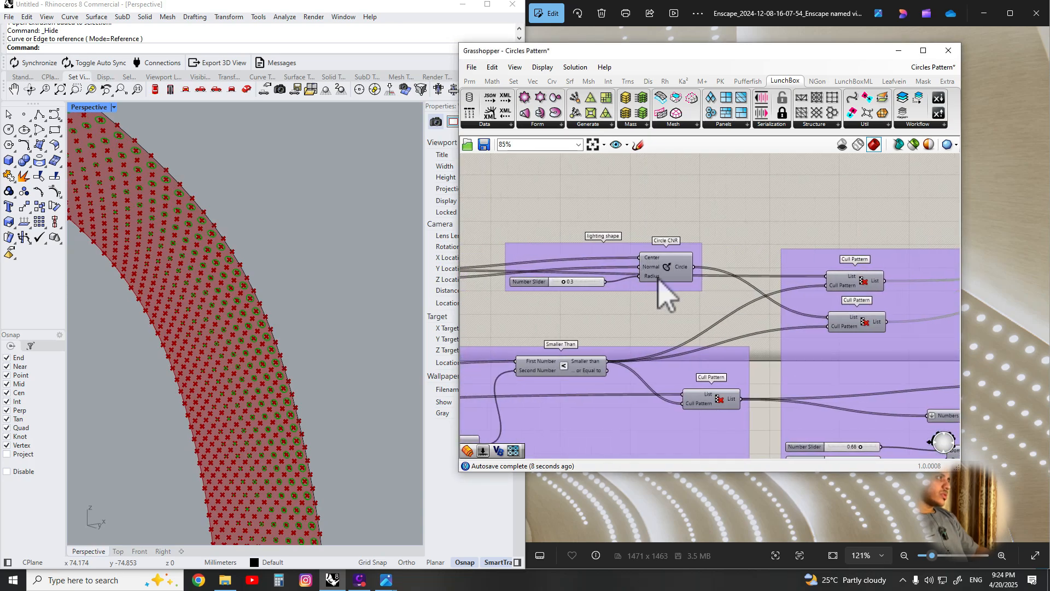
- Turn on the Circle CNR component's preview and compare its full-size circles with the scaled ones on the surface
scroll(660, 279, "up", 1)
middle_click(670, 266)
scroll(283, 246, "up", 5)
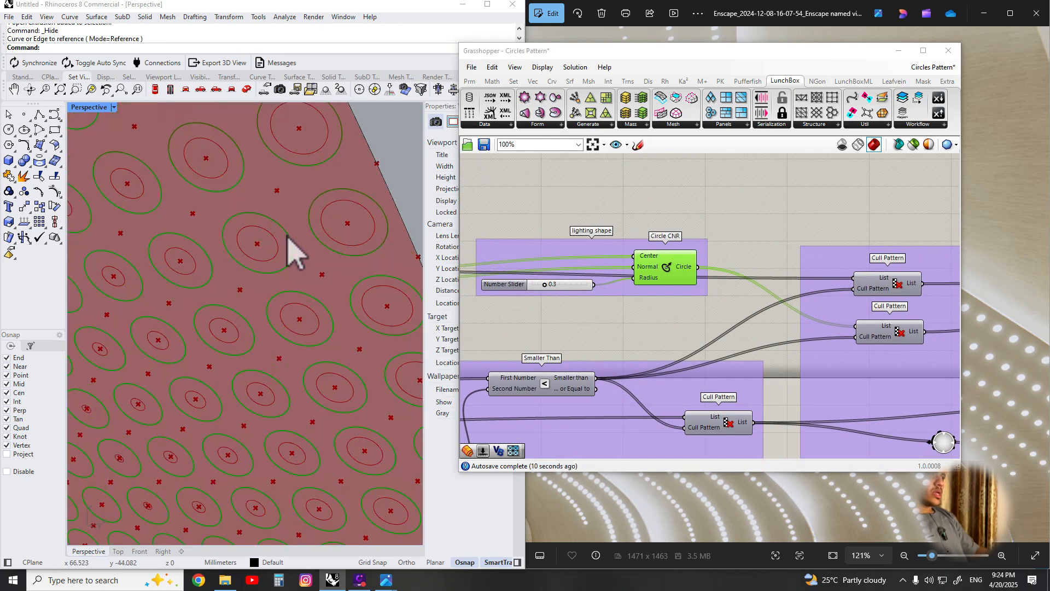
mouse_move(283, 246)
right_mouse_down("shift")
mouse_move(305, 274)
mouse_move(293, 230)
right_mouse_up("shift")
scroll(281, 304, "down", 3)
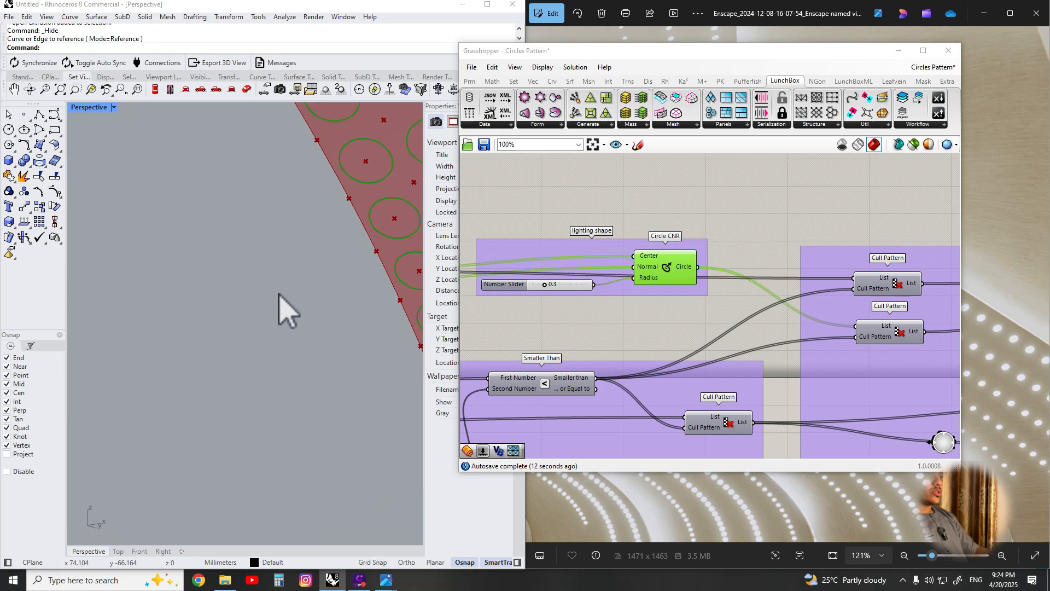
right_click_drag(281, 305, 273, 268, "shift")
scroll(229, 255, "up", 3)
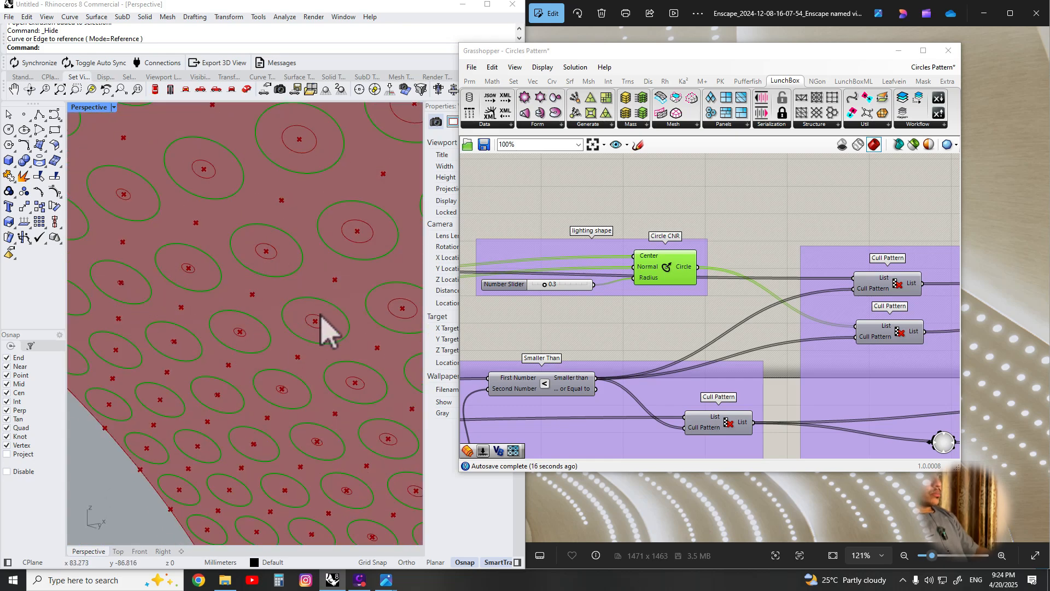
- Select the Scale component and examine how its circles vary in size across the curved surface
right_click_drag(866, 293, 680, 253)
left_click(809, 277)
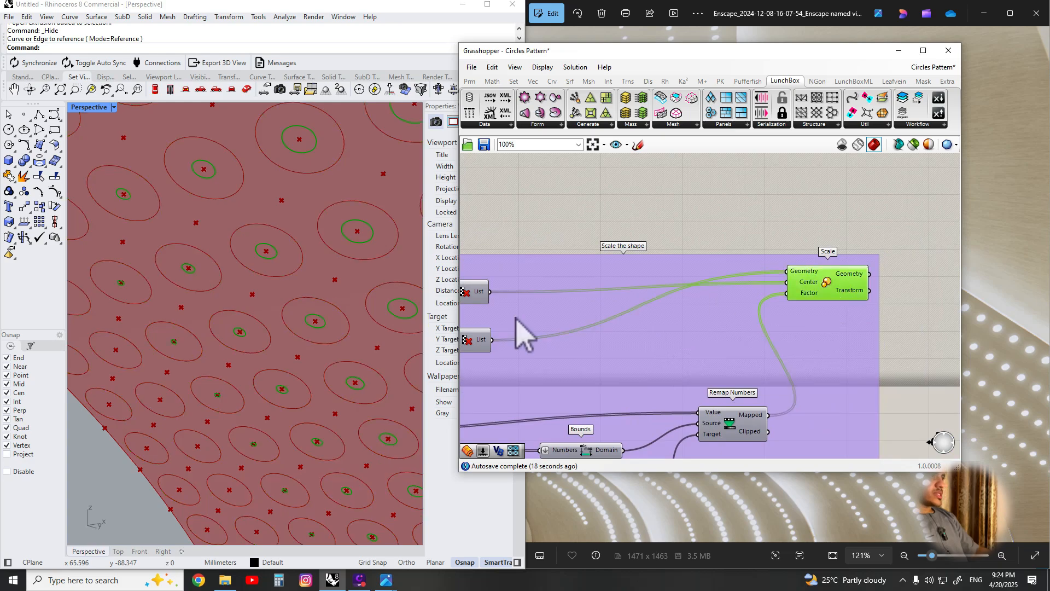
scroll(194, 300, "down", 3)
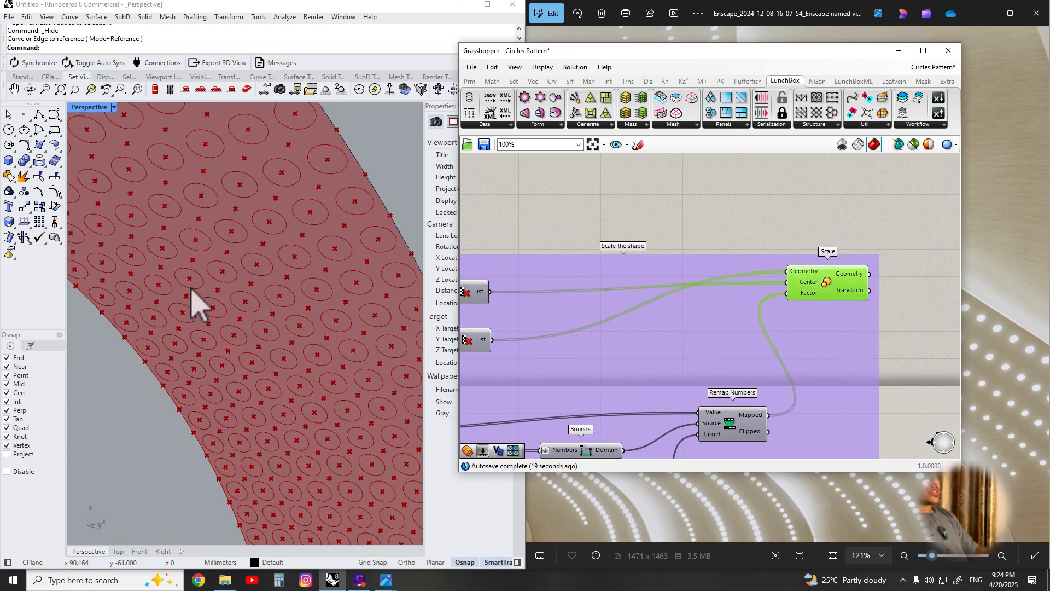
scroll(207, 300, "up", 3)
right_click_drag(368, 293, 246, 314, "shift")
scroll(162, 302, "down", 2)
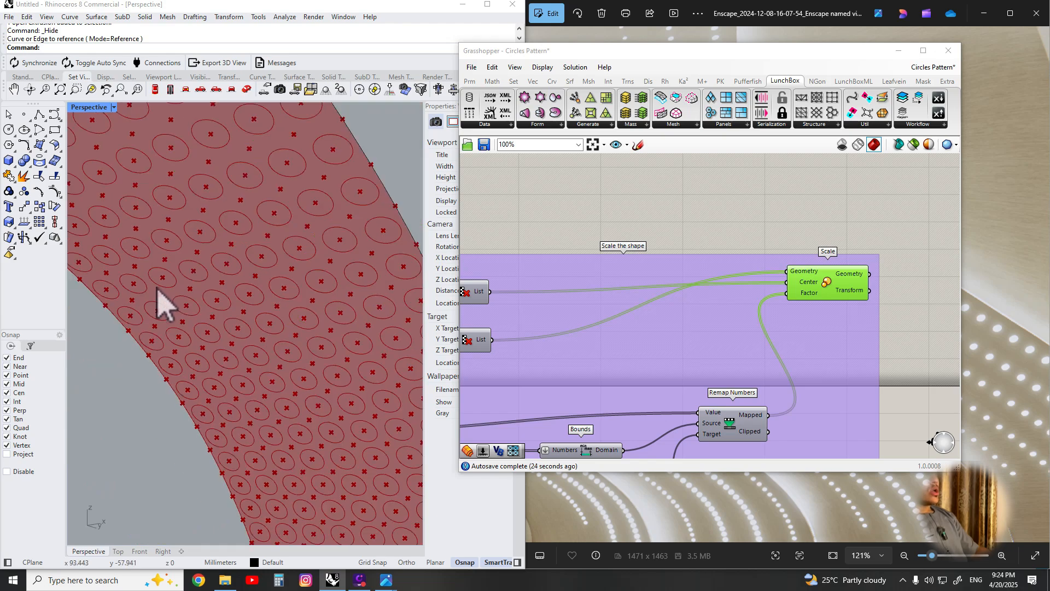
scroll(407, 301, "up", 3)
right_click_drag(410, 298, 321, 312, "shift")
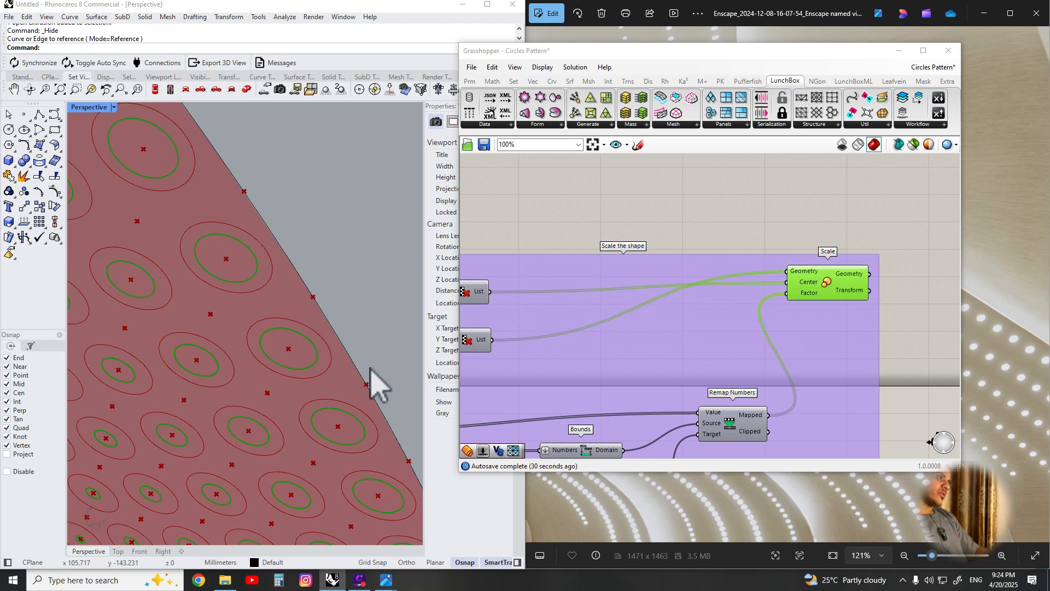
scroll(544, 356, "down", 3)
mouse_move(664, 402)
right_mouse_down()
mouse_move(667, 375)
mouse_move(665, 389)
right_mouse_up()
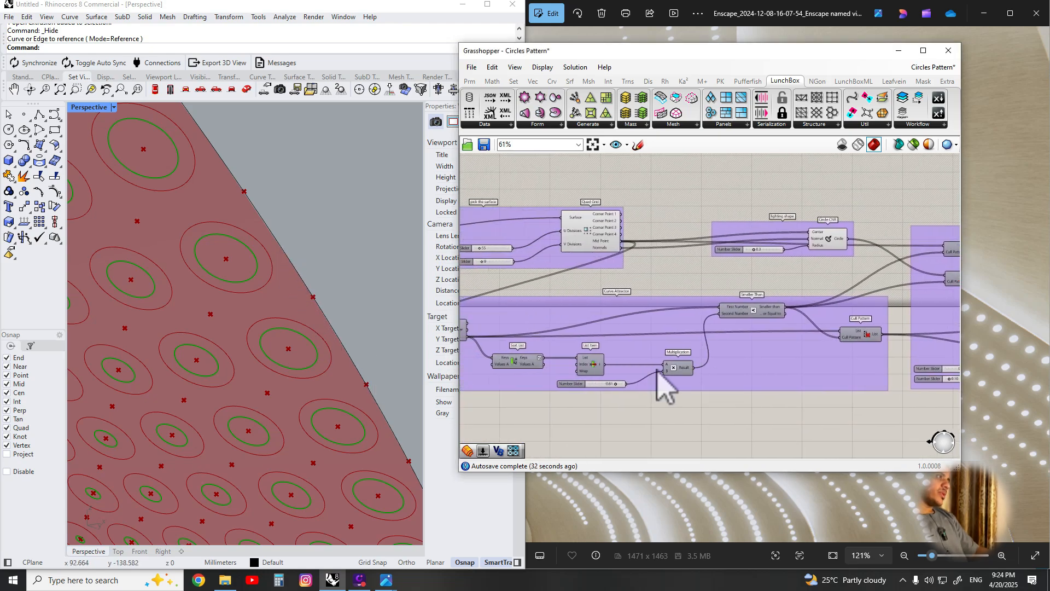
scroll(563, 377, "up", 4)
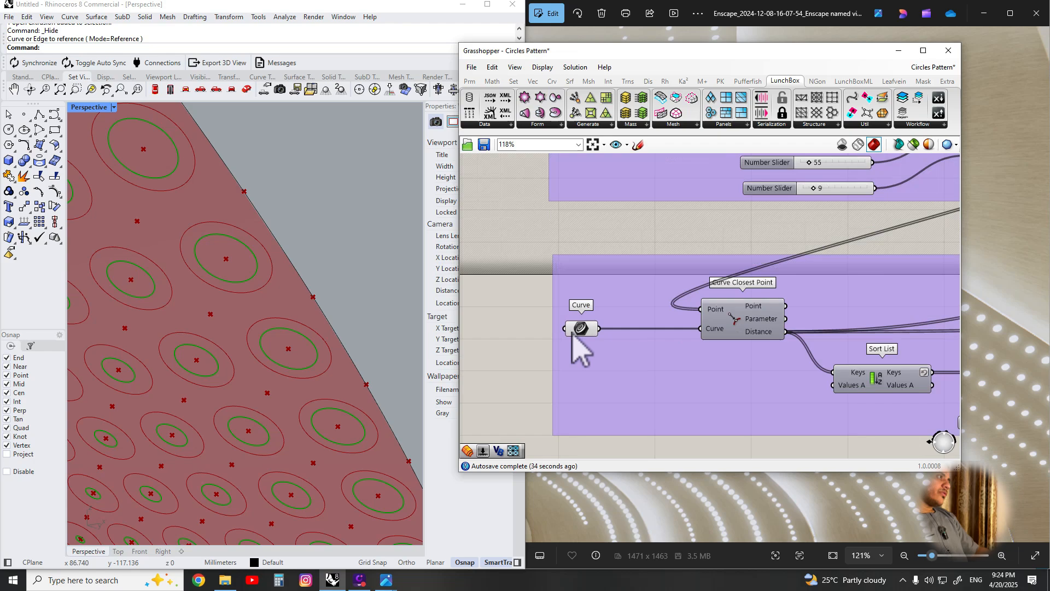
left_click(585, 367)
left_click(583, 334)
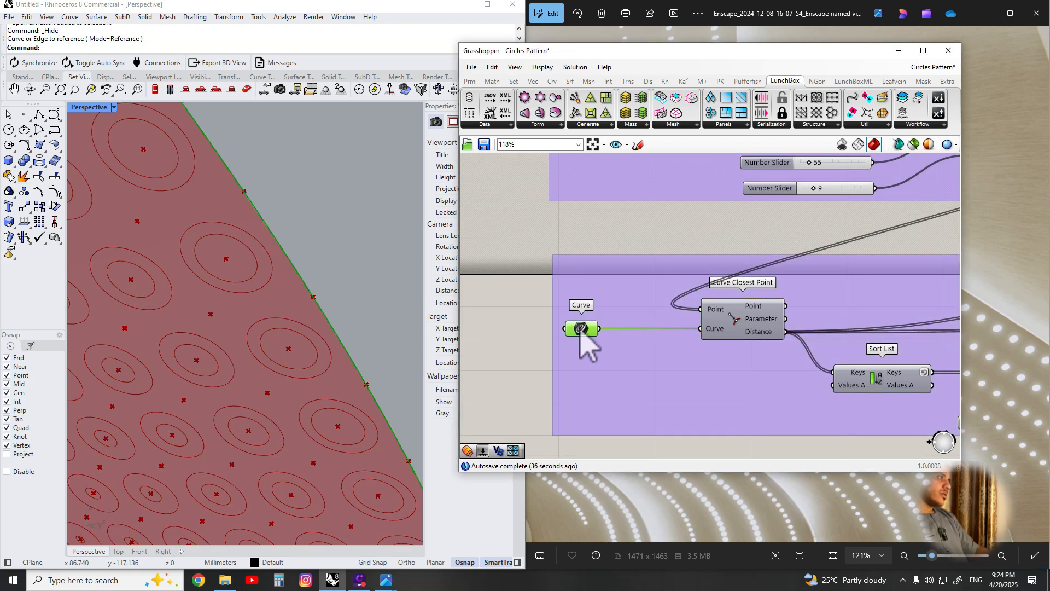
right_click(579, 329)
left_click(618, 478)
scroll(274, 403, "down", 4)
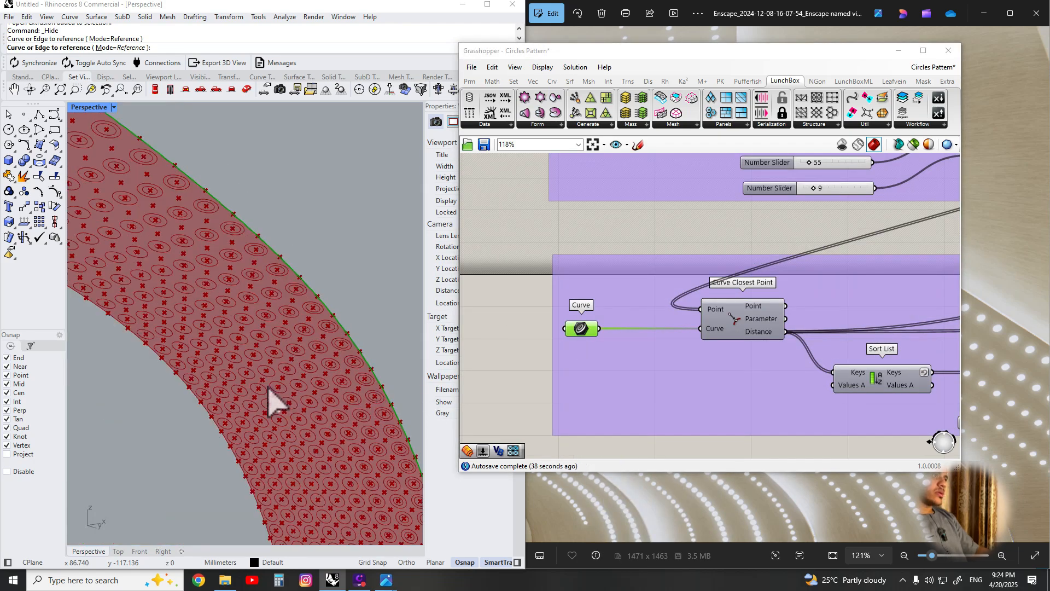
scroll(276, 344, "up", 6)
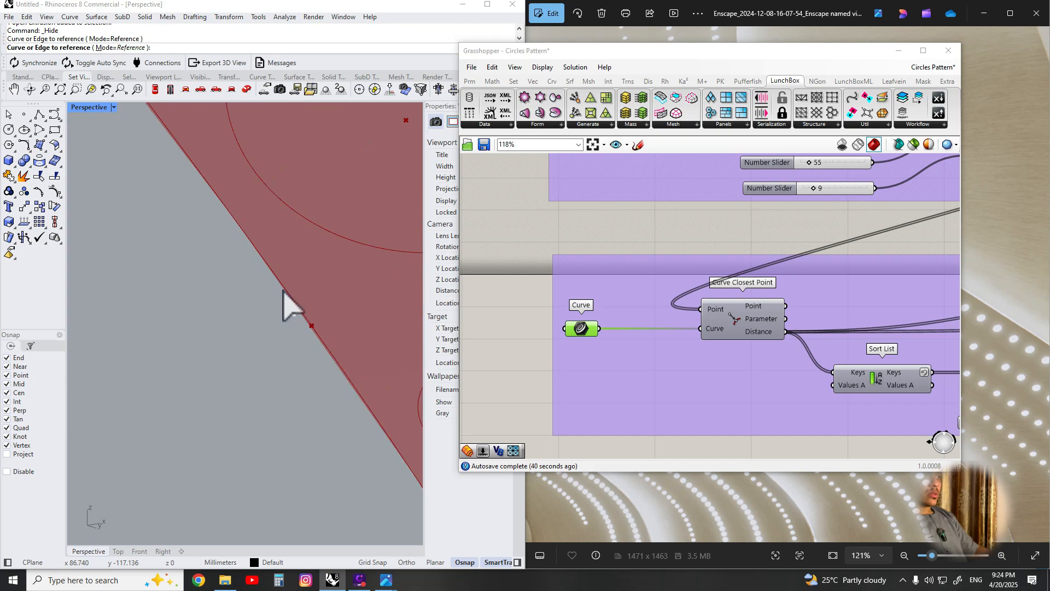
scroll(286, 290, "down", 7)
- Show the hidden curved extrusion in the Rhino viewport and leave it unselected
middle_click(286, 290)
right_click(273, 280)
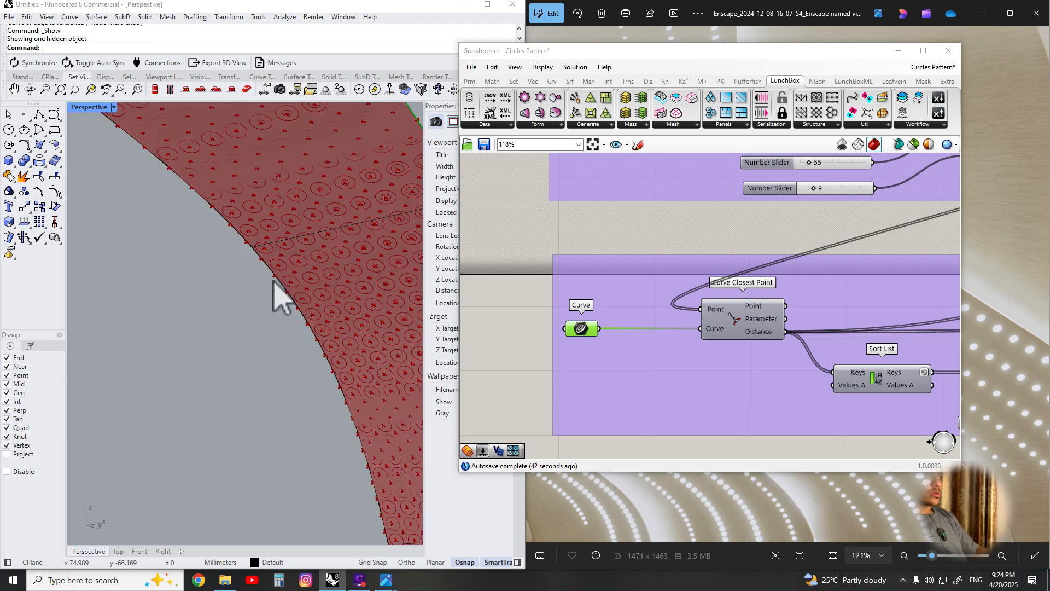
scroll(276, 278, "up", 5)
left_click(289, 283)
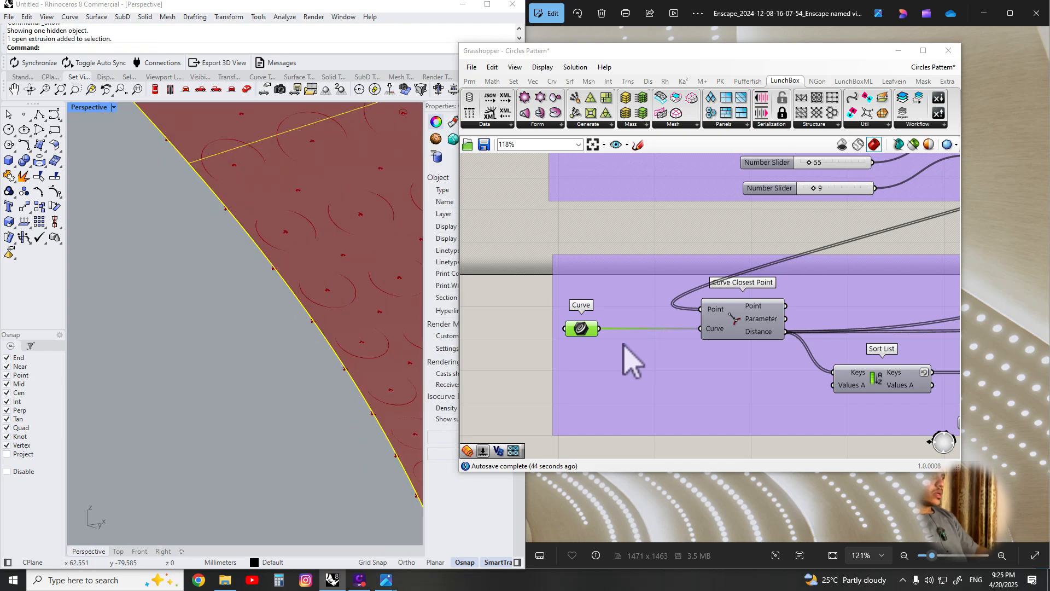
key("Escape")
- Reference the curved surface's inner edge as the single curve of the Curve Attractor group's Curve parameter
right_click(577, 330)
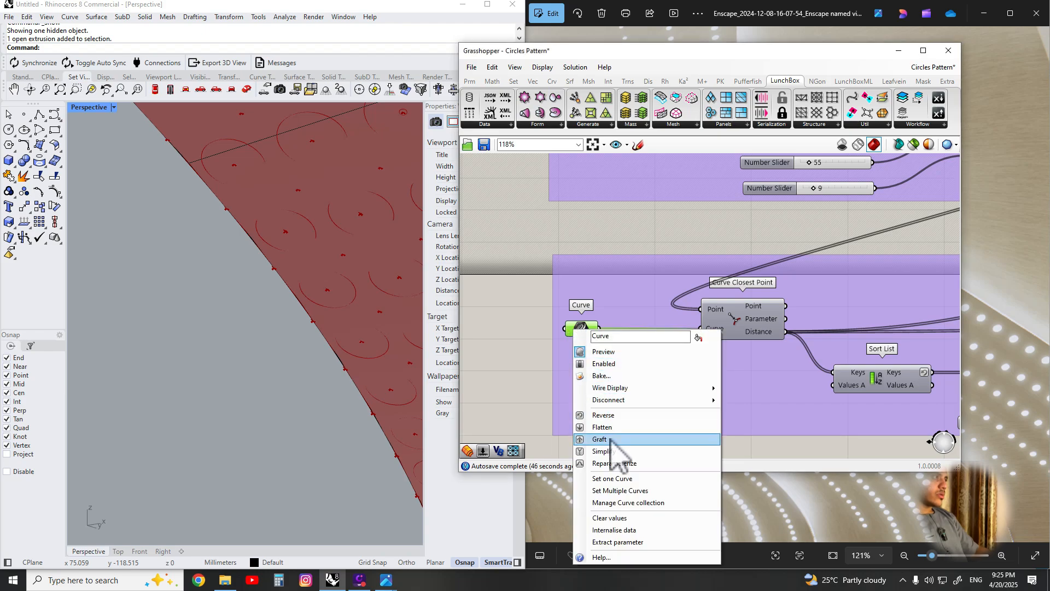
left_click(624, 473)
left_click(303, 306)
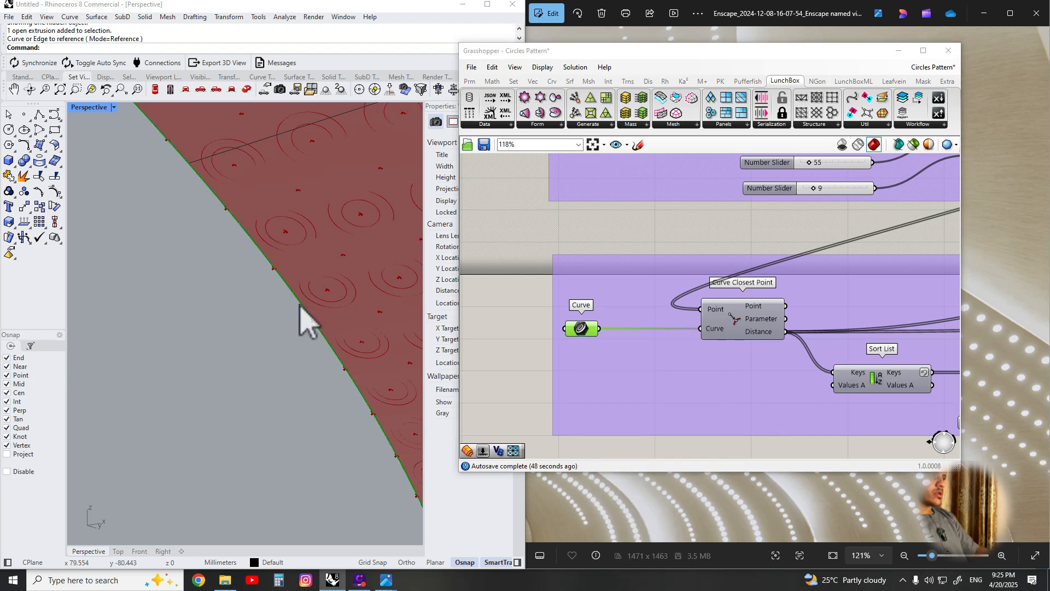
scroll(247, 311, "down", 4)
scroll(347, 309, "down", 6)
right_click_drag(353, 302, 376, 317, "shift")
scroll(223, 197, "up", 6)
scroll(227, 200, "up", 3)
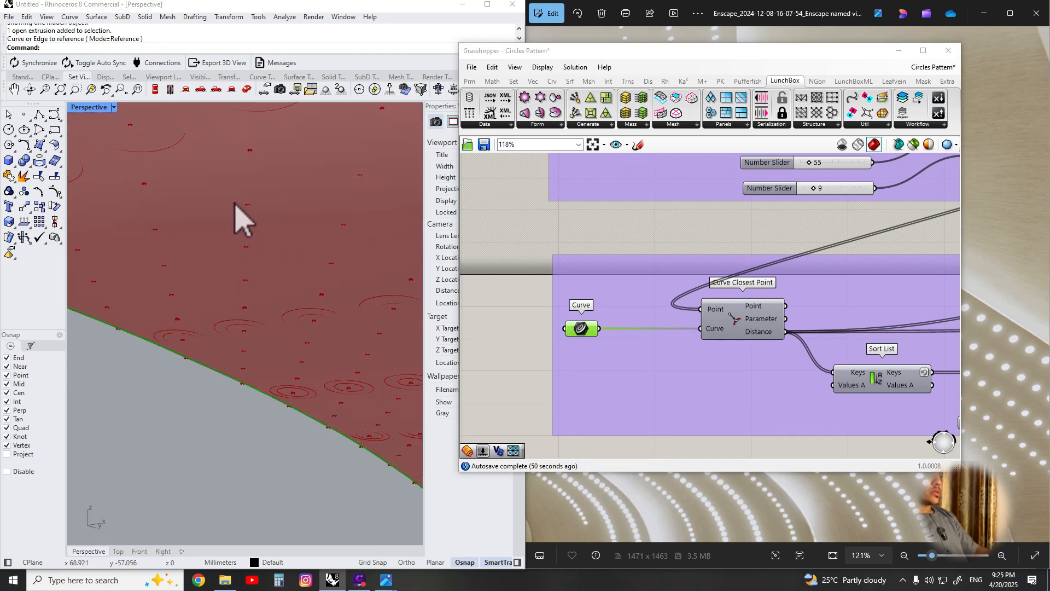
- Hide the curved extrusion in Rhino so that only the Grasshopper preview is displayed
scroll(235, 213, "down", 8)
right_click_drag(235, 234, 314, 260)
scroll(299, 208, "up", 5)
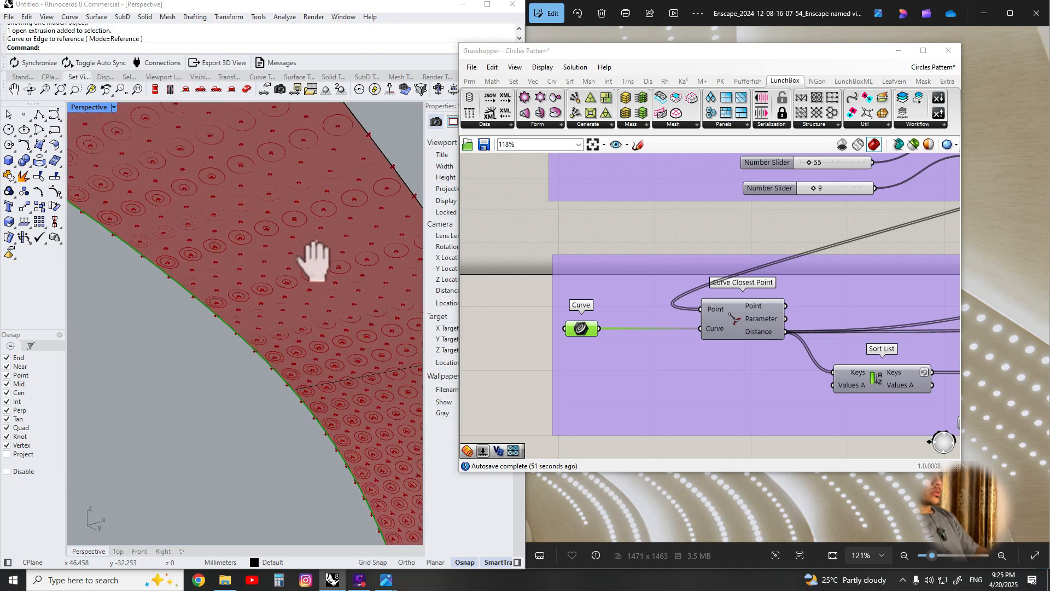
left_click(286, 244)
left_click(268, 229)
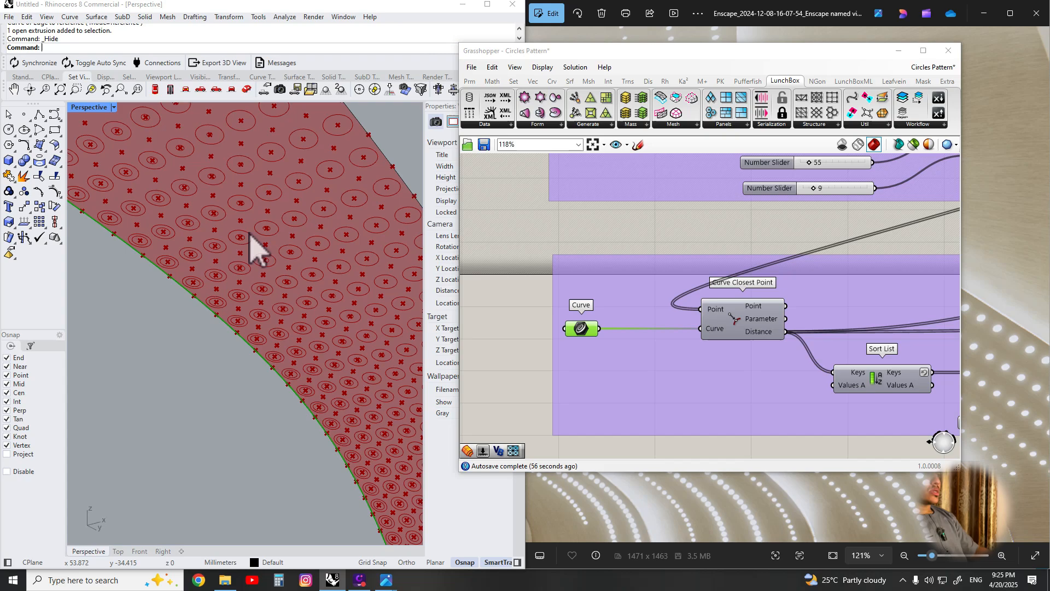
scroll(304, 324, "down", 7)
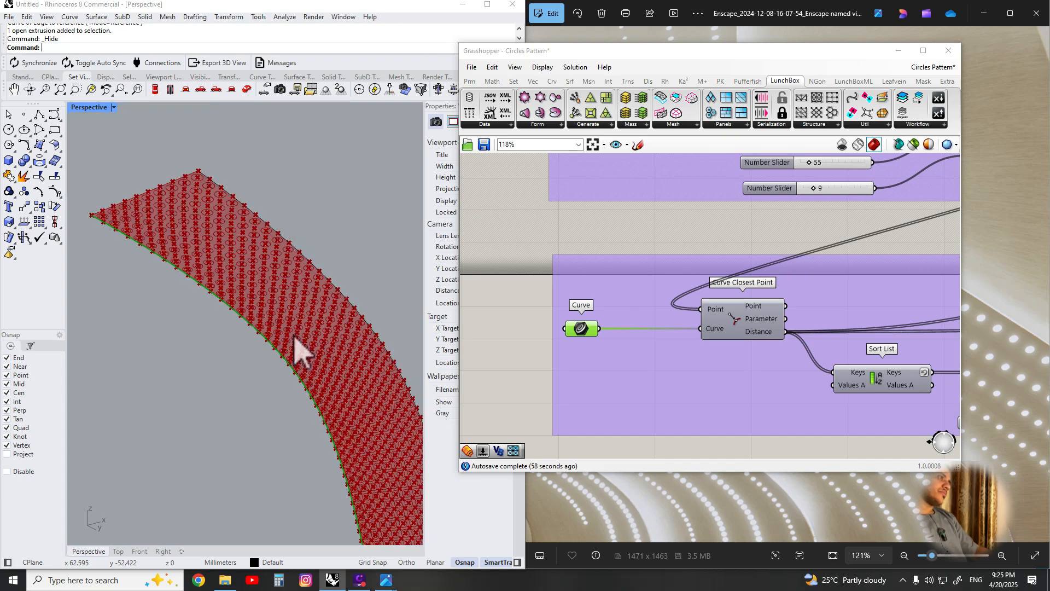
scroll(295, 334, "up", 4)
- Disable the preview of the Quad Grid component to remove its points from the viewport
right_click_drag(711, 300, 509, 363)
right_click_drag(918, 268, 602, 369)
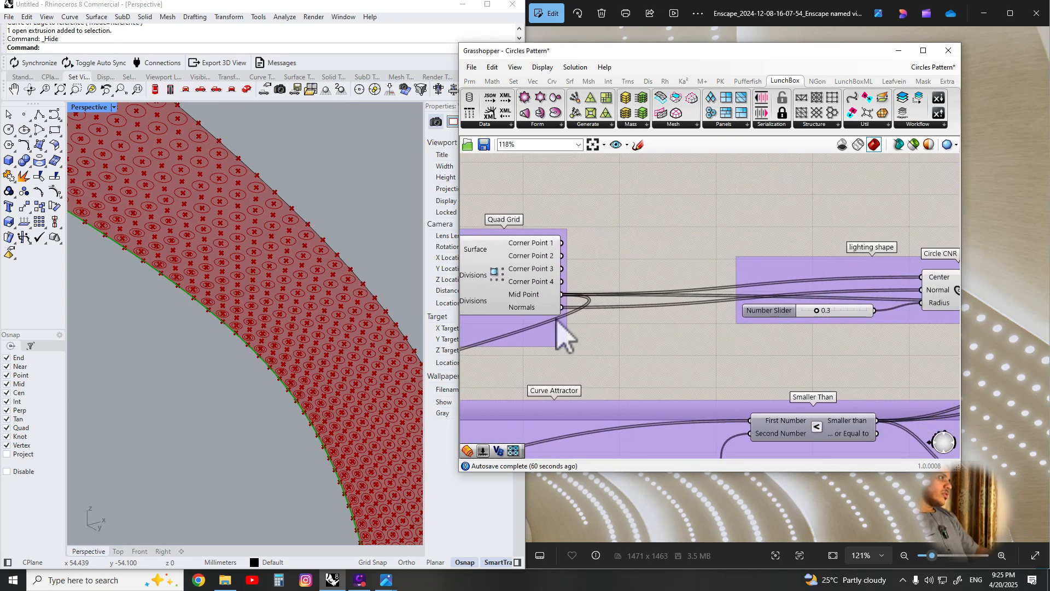
left_click(534, 290)
middle_click(524, 268)
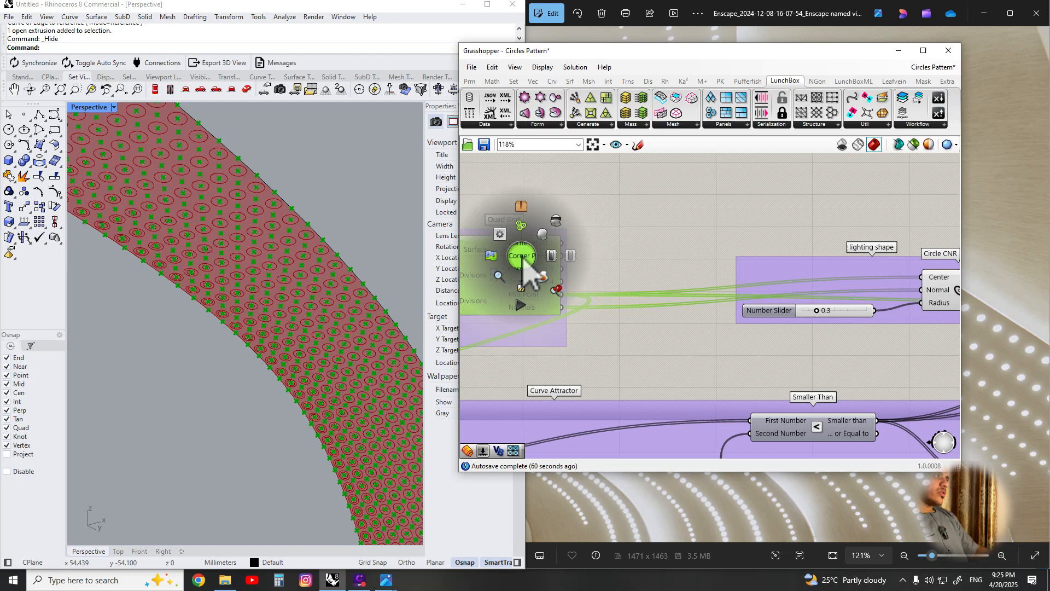
left_click(558, 224)
scroll(285, 301, "down", 3)
right_click_drag(285, 301, 309, 355, "shift")
scroll(291, 311, "up", 2)
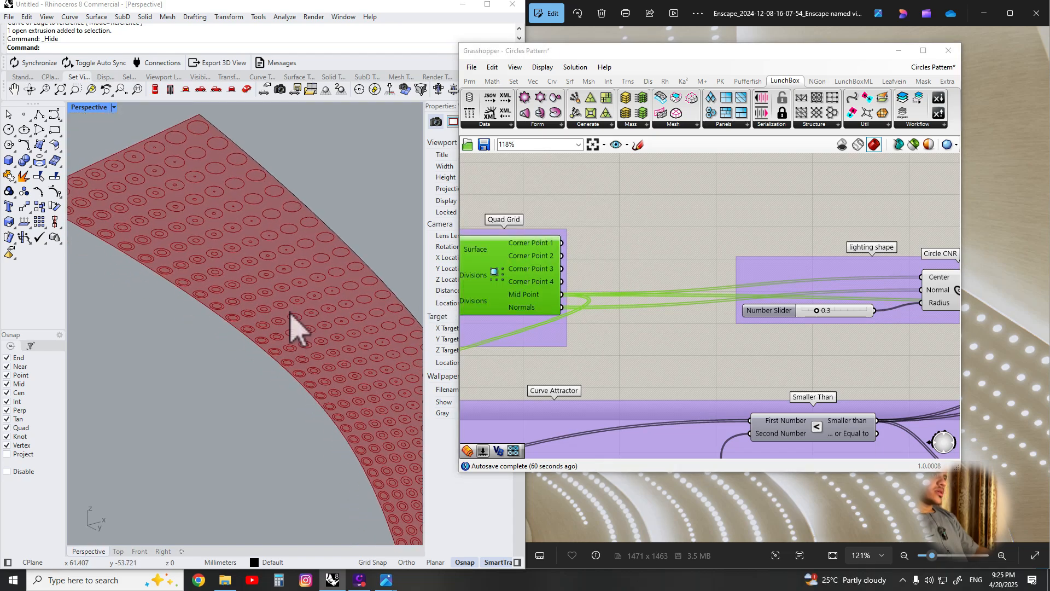
- Disable the preview of the Circle CNR component in the lighting shape group
right_click_drag(918, 317, 622, 298)
left_click(663, 270)
middle_click(664, 270)
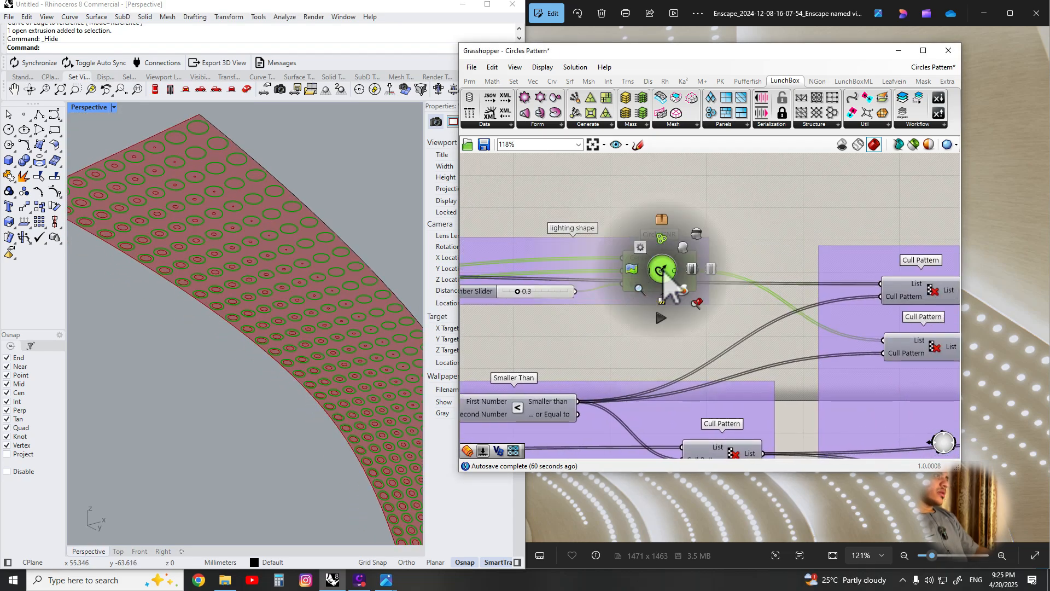
left_click(690, 245)
right_click_drag(287, 319, 256, 299, "shift")
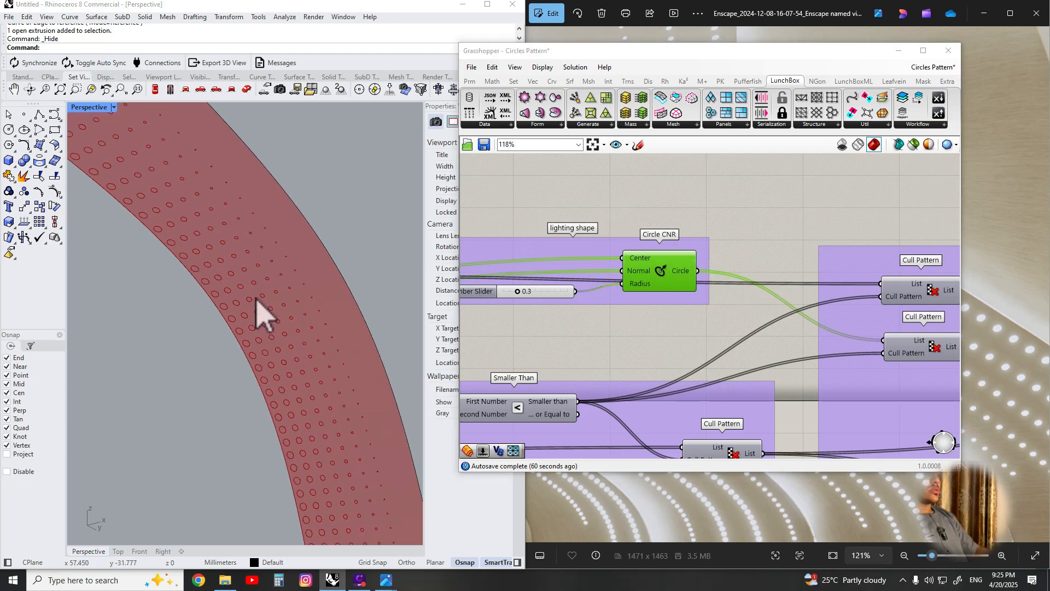
scroll(258, 300, "down", 4)
right_click_drag(357, 403, 323, 290, "shift")
scroll(874, 281, "down", 2)
- Select the Scale component and trace its Factor input back through Remap Numbers to Bounds and Construct Domain
right_click_drag(874, 281, 436, 281)
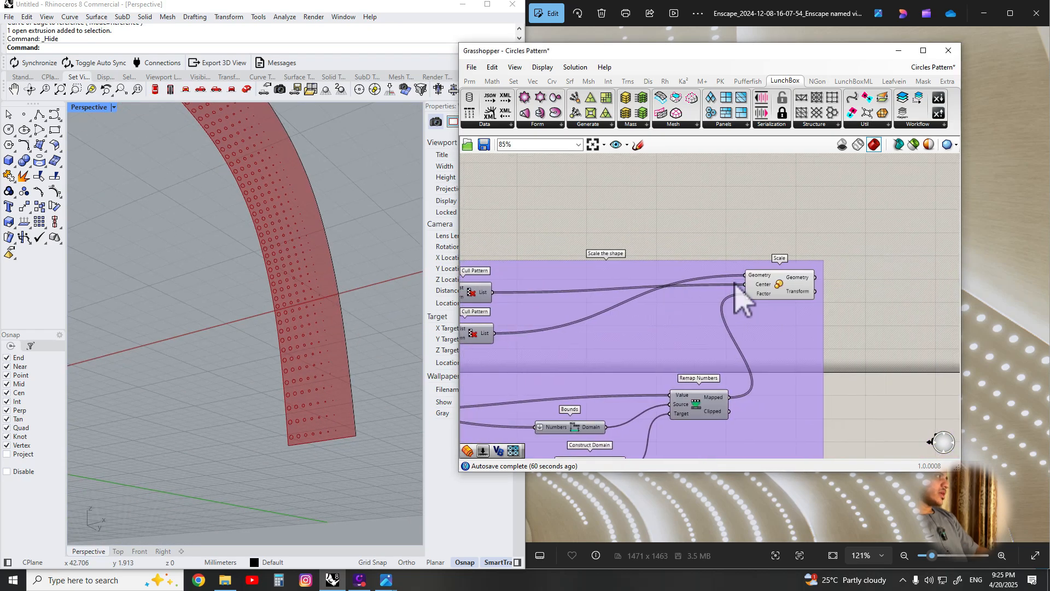
scroll(782, 280, "up", 2)
left_click(785, 284)
right_click_drag(611, 372, 677, 270)
scroll(673, 323, "down", 1)
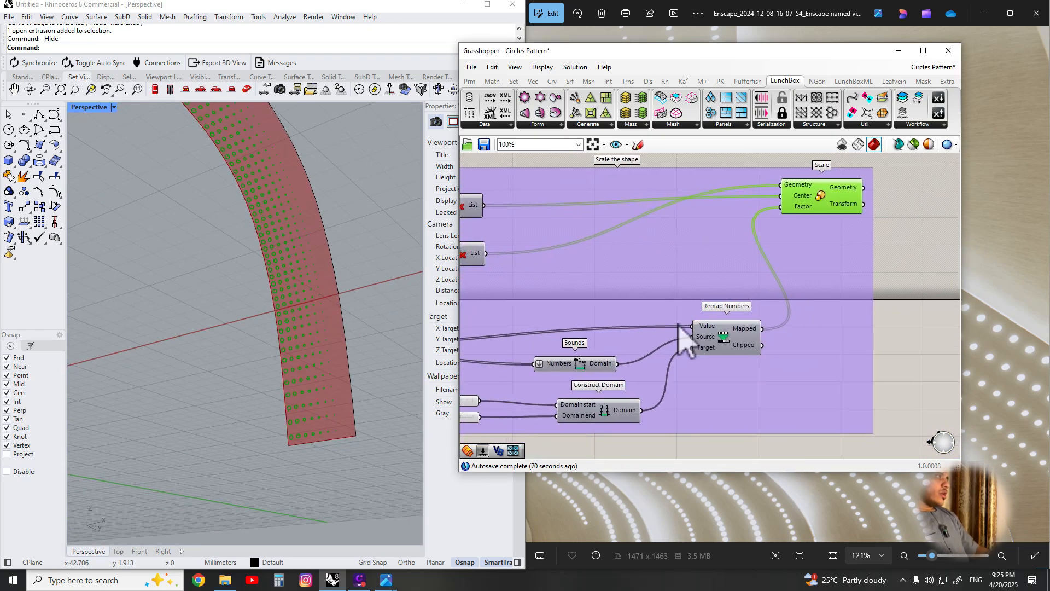
right_click_drag(640, 318, 746, 271)
scroll(792, 305, "down", 2)
right_click_drag(788, 303, 822, 301)
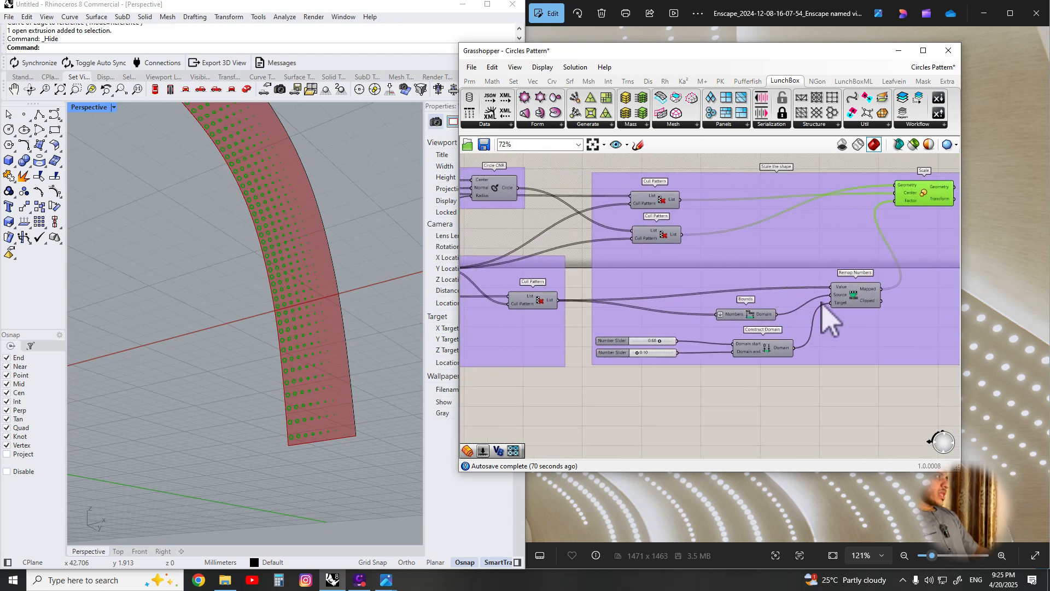
- Toggle the preview of the Curve Attractor group's Cull Pattern and check the scaled circles in the viewport
right_click_drag(580, 331, 700, 328)
left_click(678, 321)
scroll(680, 317, "up", 2)
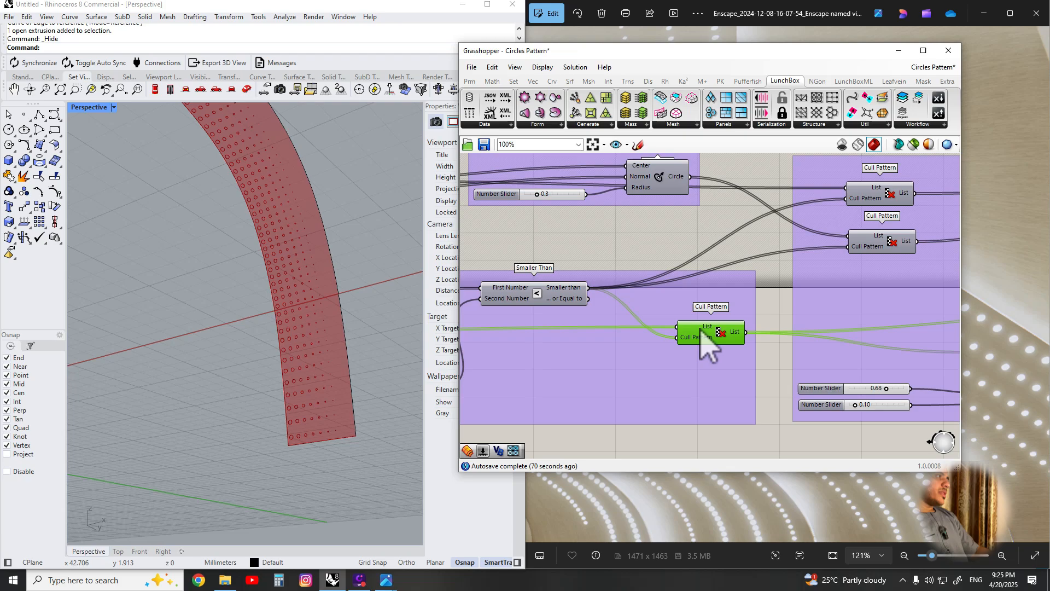
middle_click(713, 332)
left_click(730, 314)
scroll(303, 315, "up", 8)
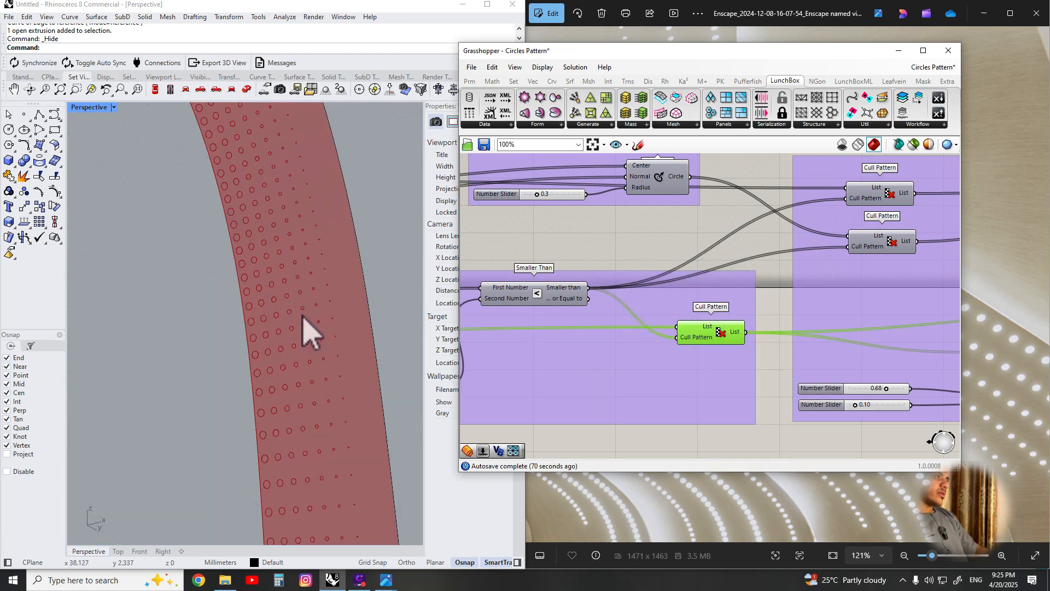
right_click_drag(304, 317, 309, 334, "shift")
- Follow the Curve Attractor group's distance wires through to Remap Numbers and select that component to highlight its inputs
right_click_drag(538, 298, 671, 301)
right_click_drag(558, 321, 752, 313)
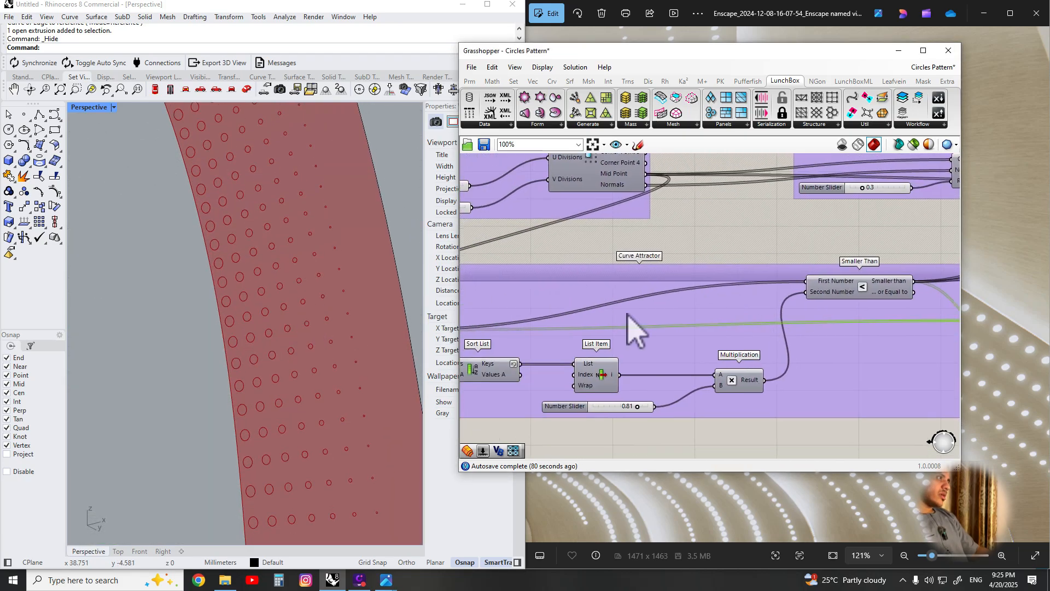
right_click_drag(479, 313, 639, 310)
scroll(638, 311, "down", 2)
right_click_drag(801, 319, 495, 312)
right_click_drag(909, 319, 627, 315)
scroll(767, 307, "up", 1)
left_click(777, 290)
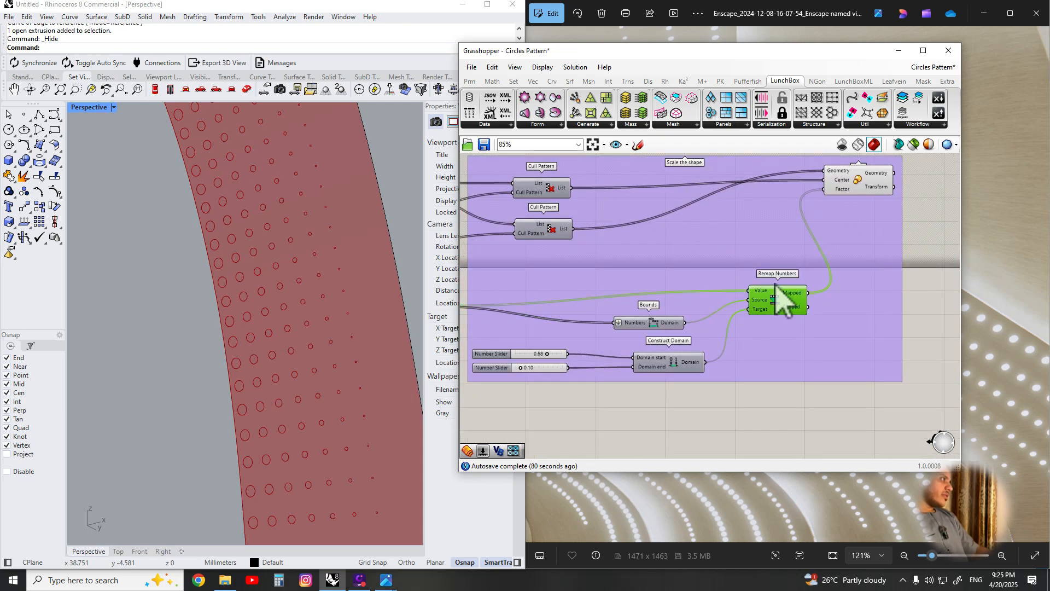
- Select the Construct Domain component and examine the two number sliders and the wire to Remap Numbers' Target input
right_click_drag(677, 320, 697, 328)
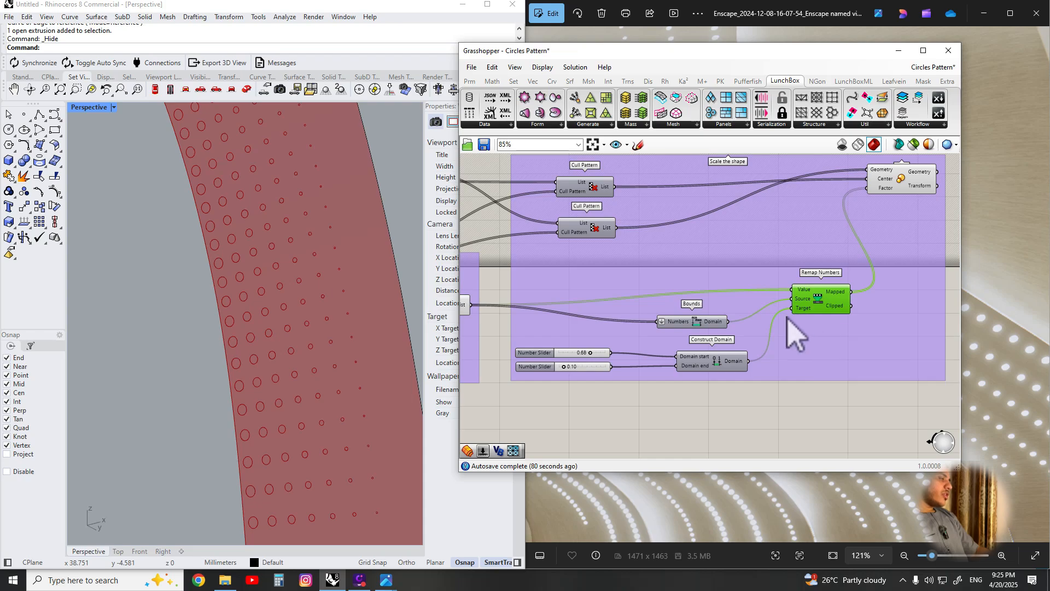
scroll(628, 375, "up", 4)
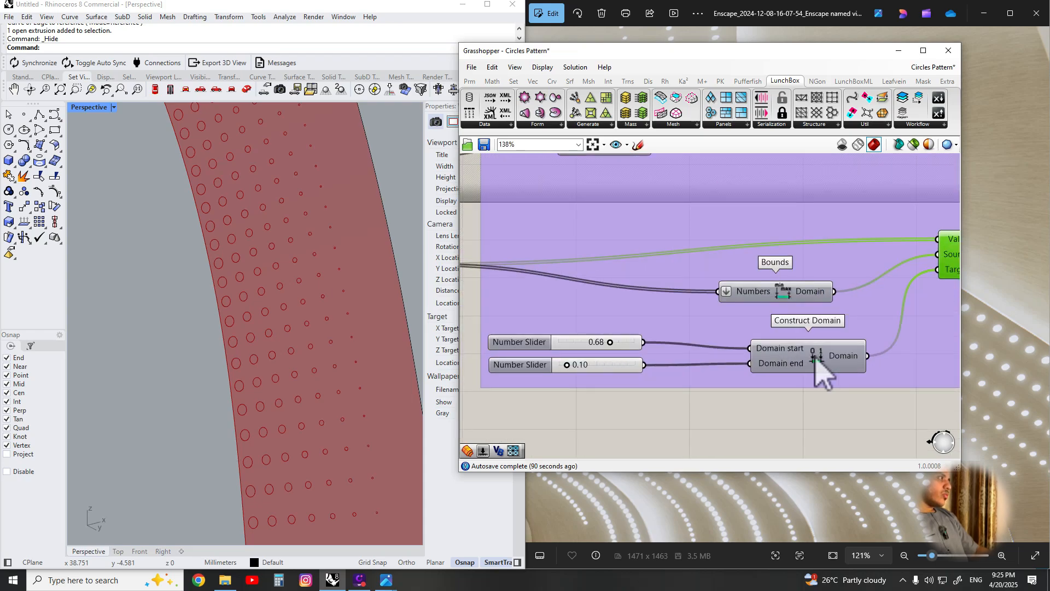
left_click(806, 365)
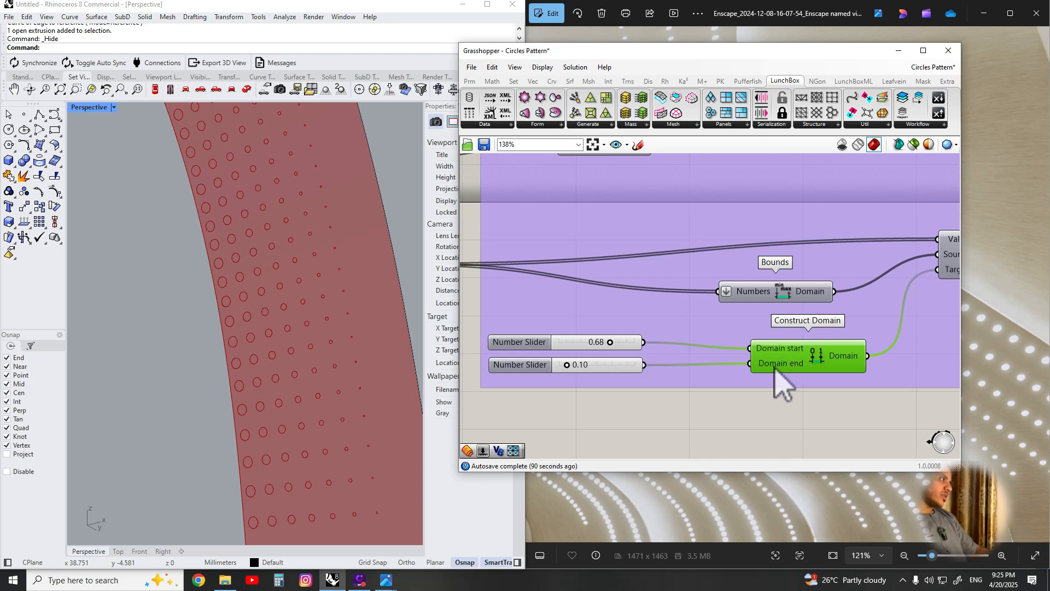
- Set the number slider feeding Construct Domain's Domain start input to 0.80
left_click(619, 407)
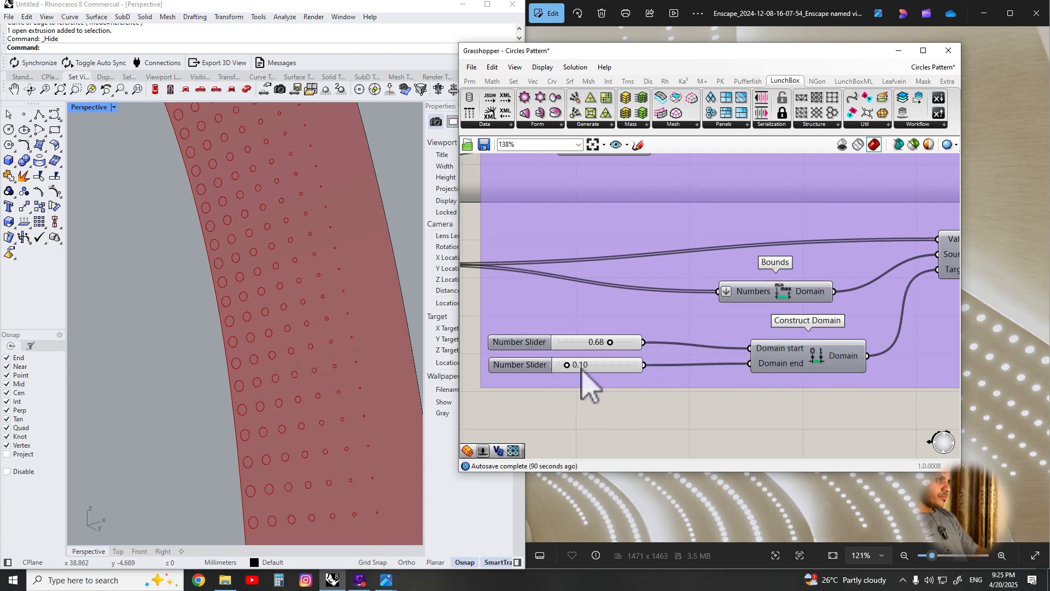
scroll(612, 377, "up", 2)
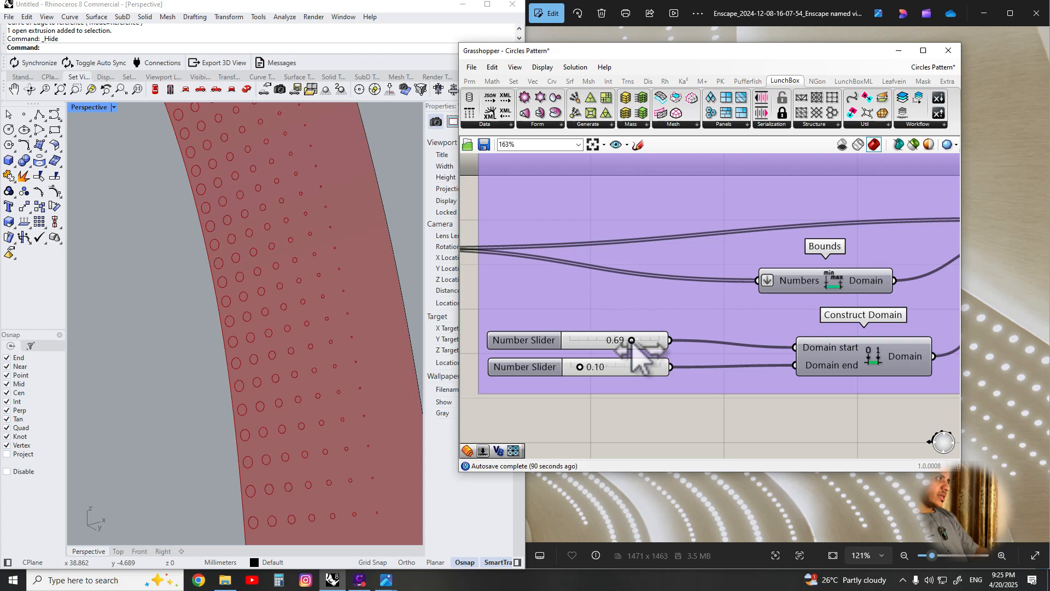
left_click_drag(632, 340, 644, 340)
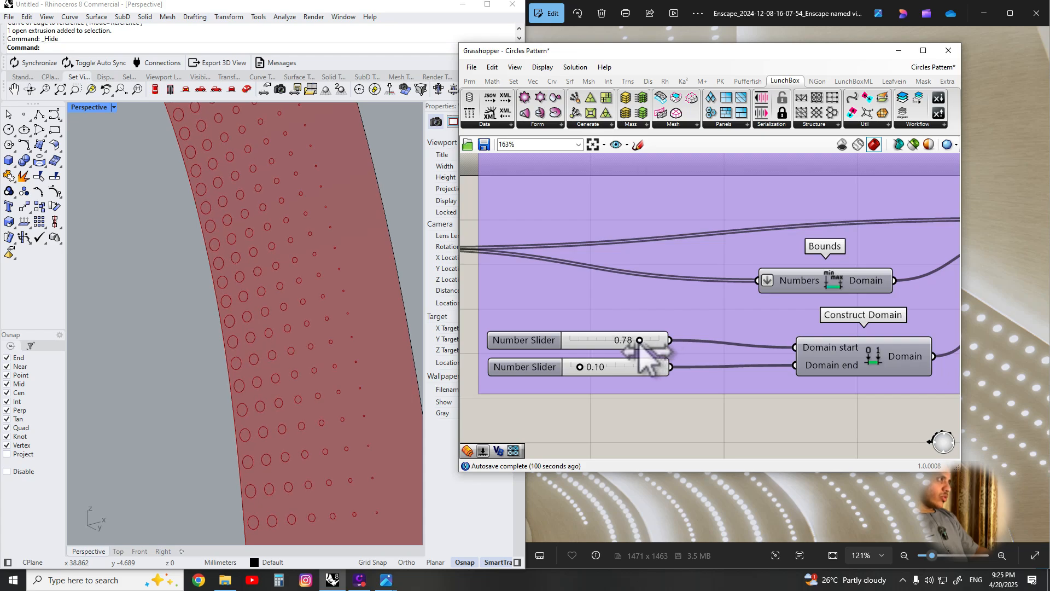
scroll(643, 346, "up", 1)
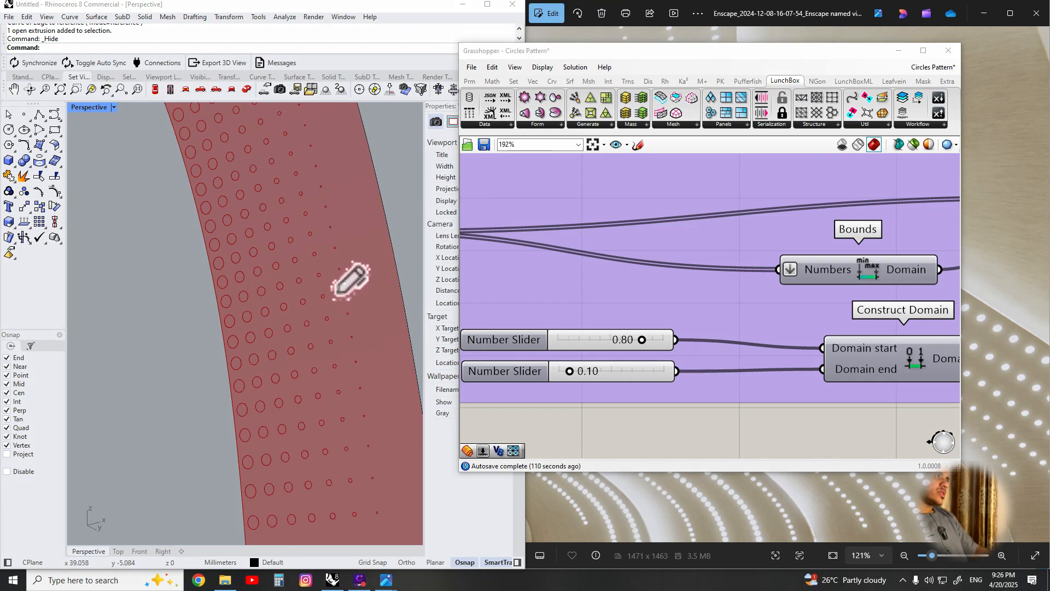
left_click_drag(339, 284, 336, 300)
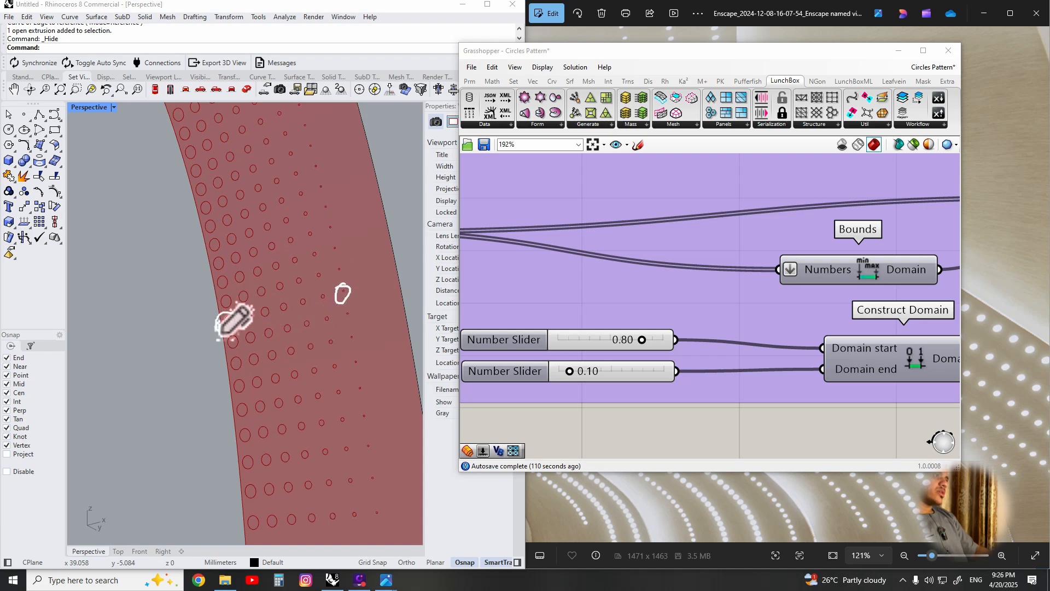
mouse_move(221, 333)
left_mouse_down()
mouse_move(249, 289)
mouse_move(306, 267)
mouse_move(321, 290)
left_mouse_up()
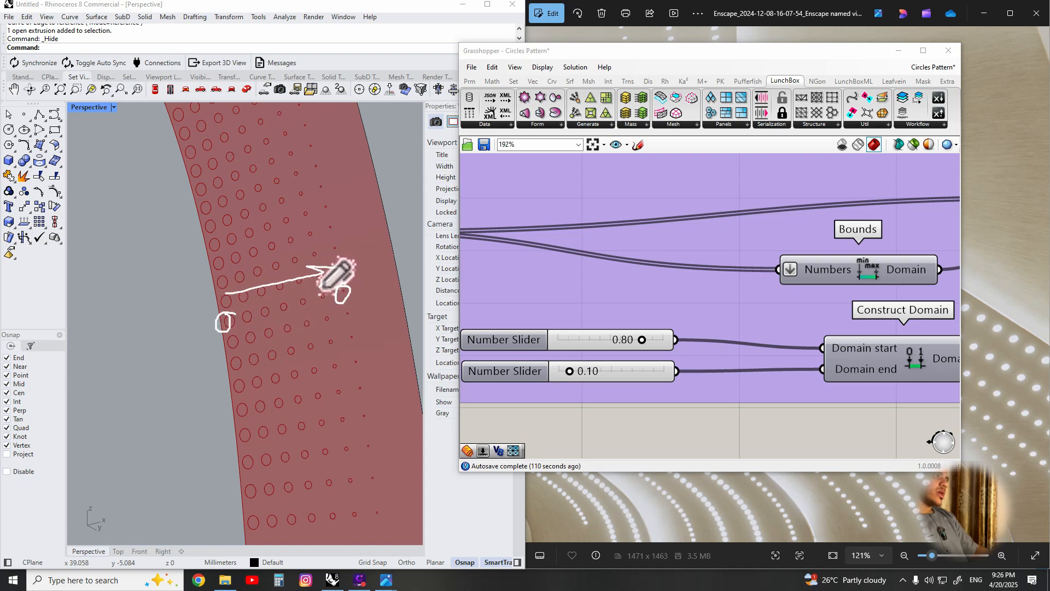
mouse_move(168, 119)
left_mouse_down()
mouse_move(210, 235)
mouse_move(237, 514)
left_mouse_up()
mouse_move(344, 108)
left_mouse_down()
mouse_move(424, 408)
mouse_move(427, 492)
left_mouse_up()
left_click(885, 11)
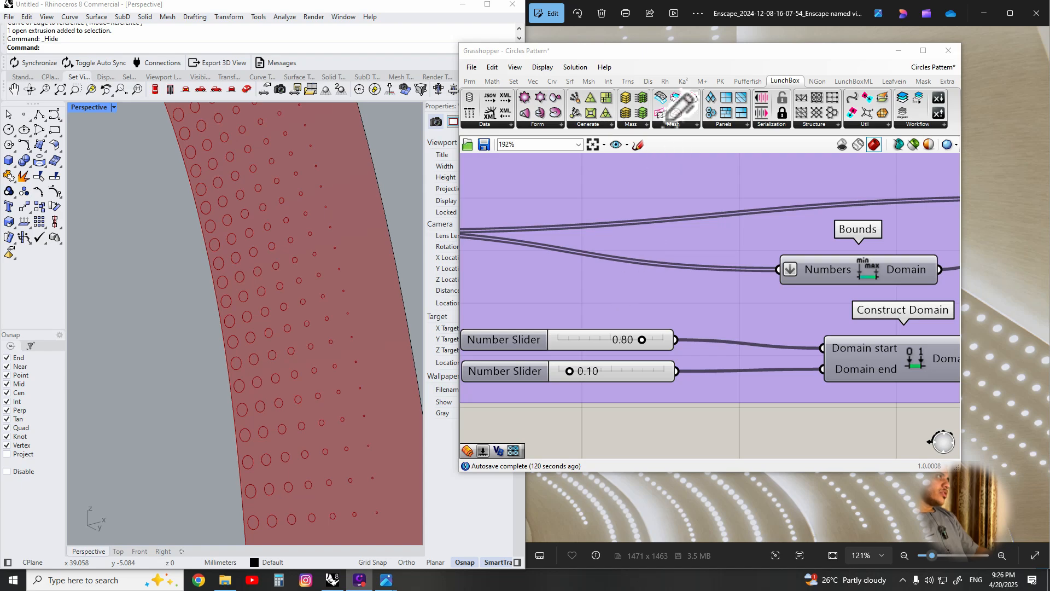
- Follow the wires from Construct Domain through Remap Numbers to the Scale component and select Scale to highlight the scaled circles
scroll(706, 307, "down", 3)
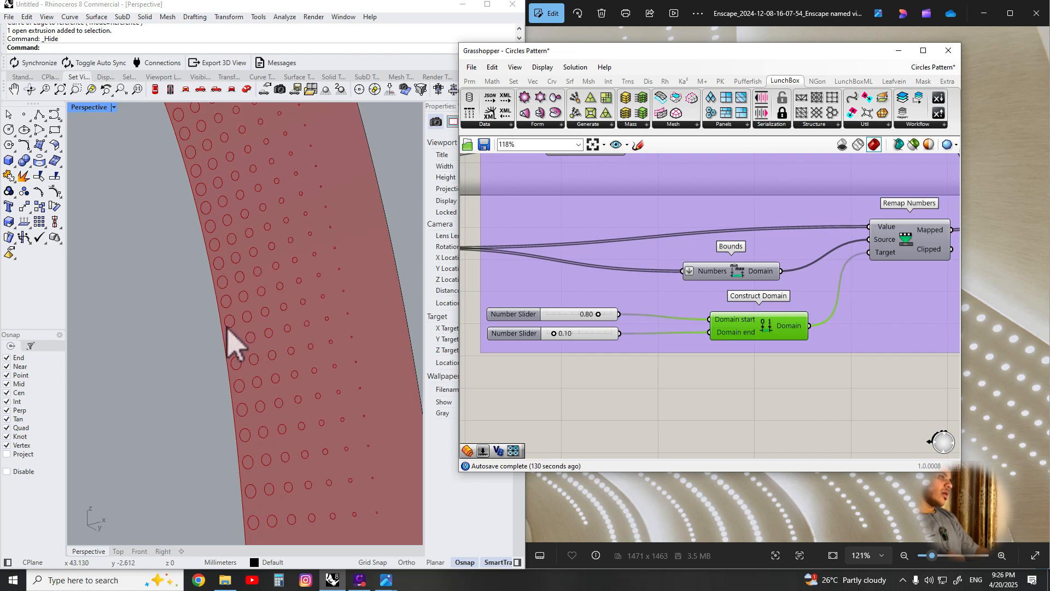
scroll(633, 270, "down", 3)
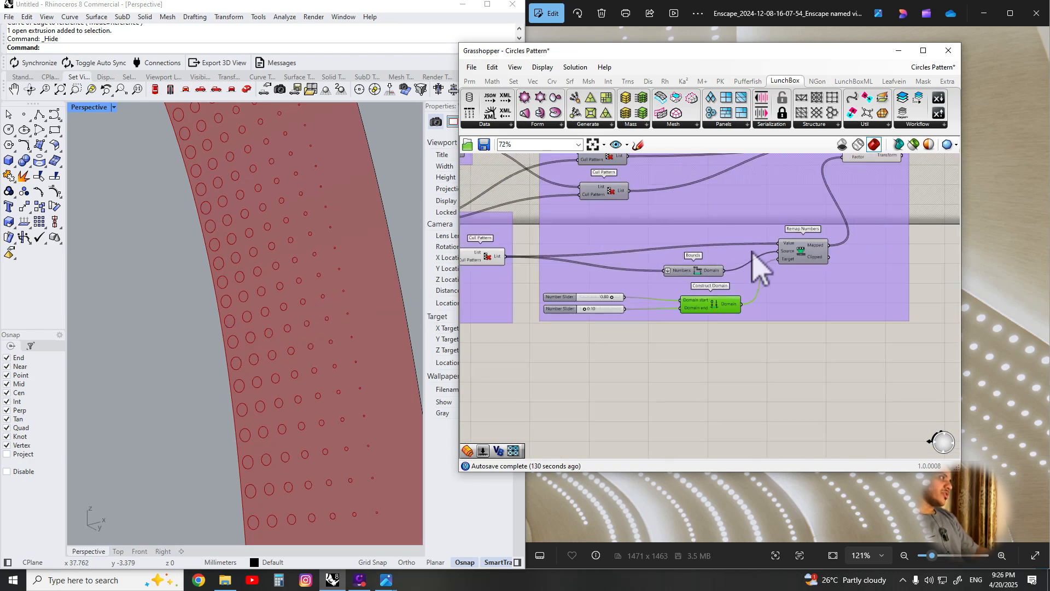
right_click_drag(751, 250, 645, 283)
right_click_drag(682, 249, 657, 291)
scroll(731, 231, "up", 1)
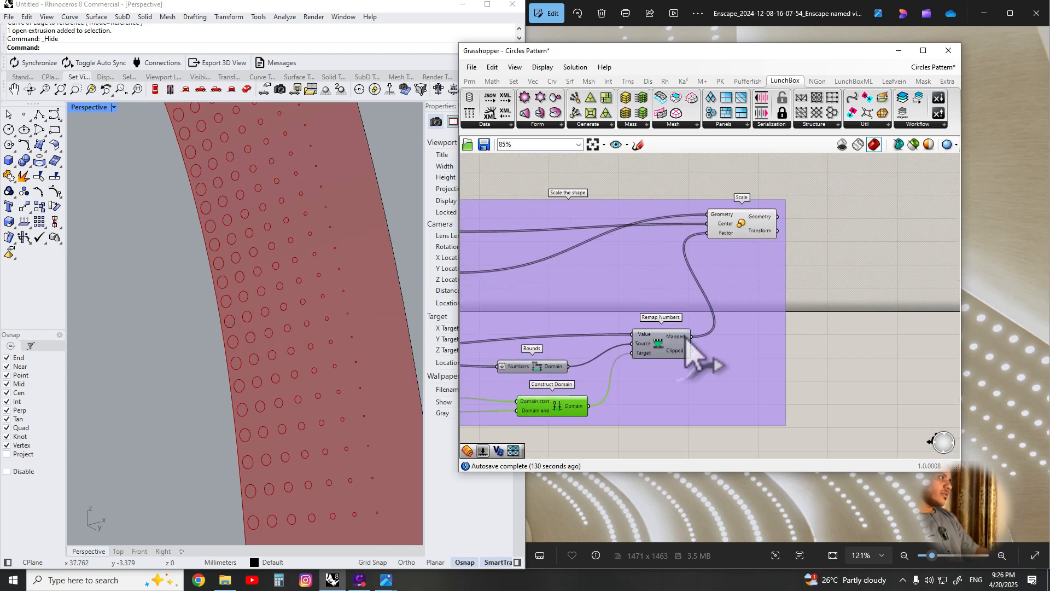
right_click_drag(666, 249, 809, 288)
left_click(878, 270)
mouse_move(694, 294)
right_mouse_down()
mouse_move(739, 295)
mouse_move(701, 286)
right_mouse_up()
scroll(739, 296, "down", 2)
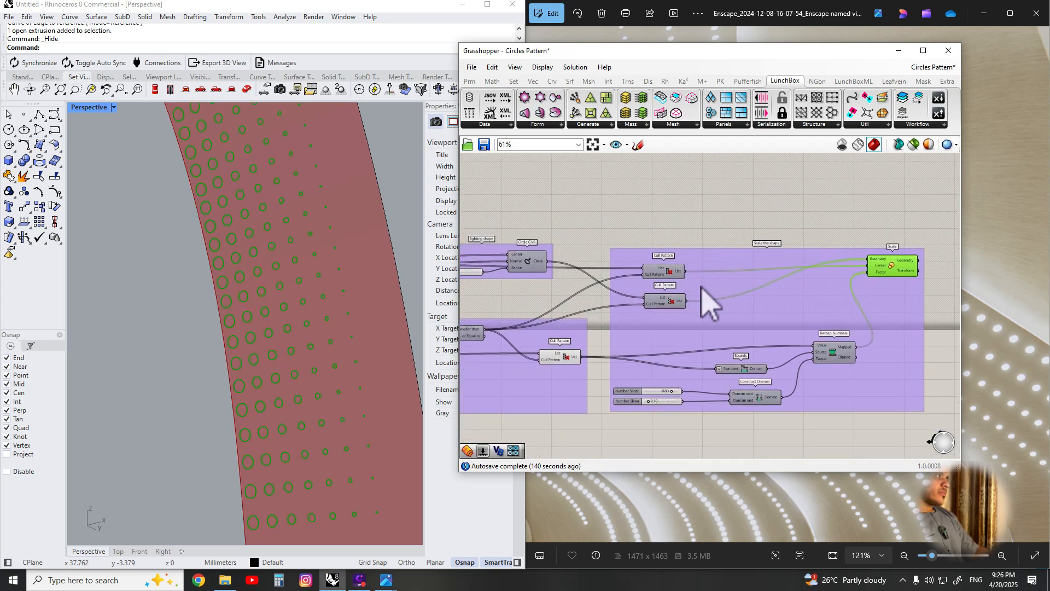
- Turn on the preview of the Cull Pattern feeding Scale's Center input and examine the circle centre points up close
left_click(671, 273)
scroll(671, 269, "down", 1)
middle_click(670, 269)
left_click(688, 250)
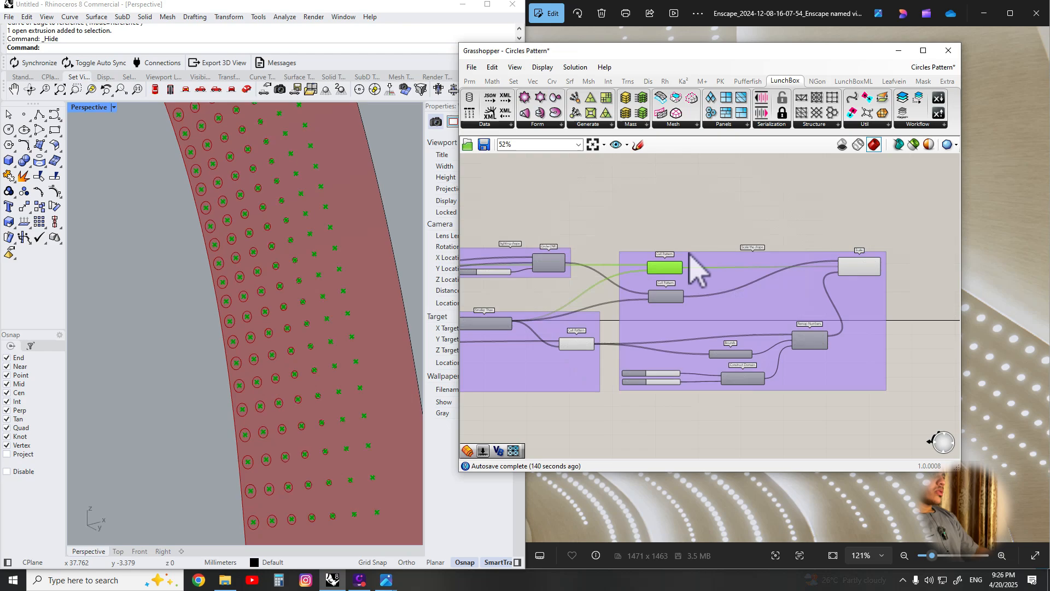
scroll(306, 241, "up", 4)
right_click_drag(307, 242, 317, 273)
scroll(693, 264, "up", 2)
scroll(689, 277, "up", 3)
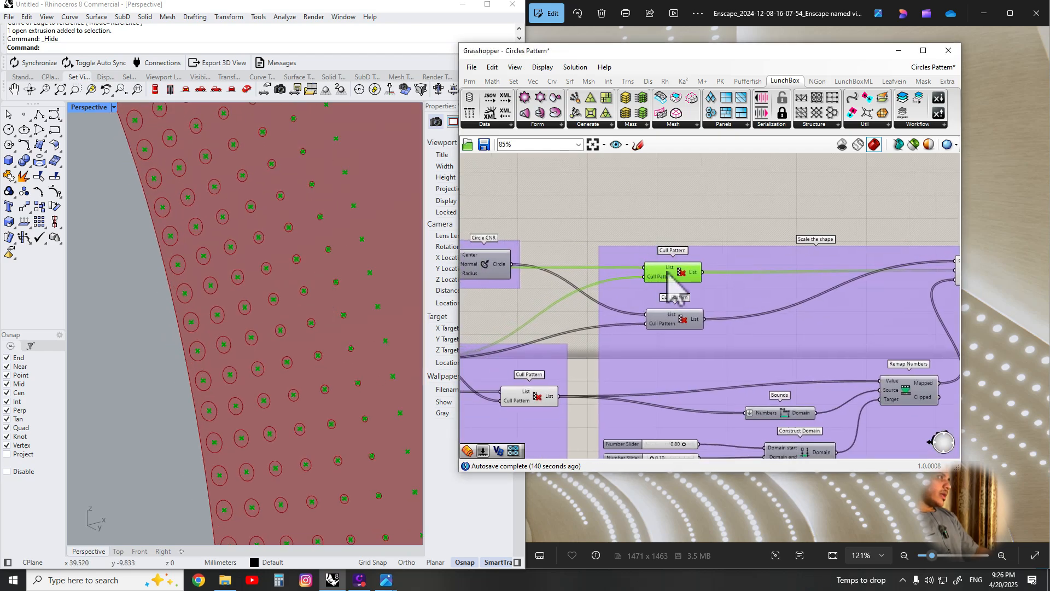
- Trace that Cull Pattern's inputs back to Smaller Than, select it, and follow its wires to Curve Closest Point in the Curve Attractor group
right_click_drag(627, 280, 792, 288)
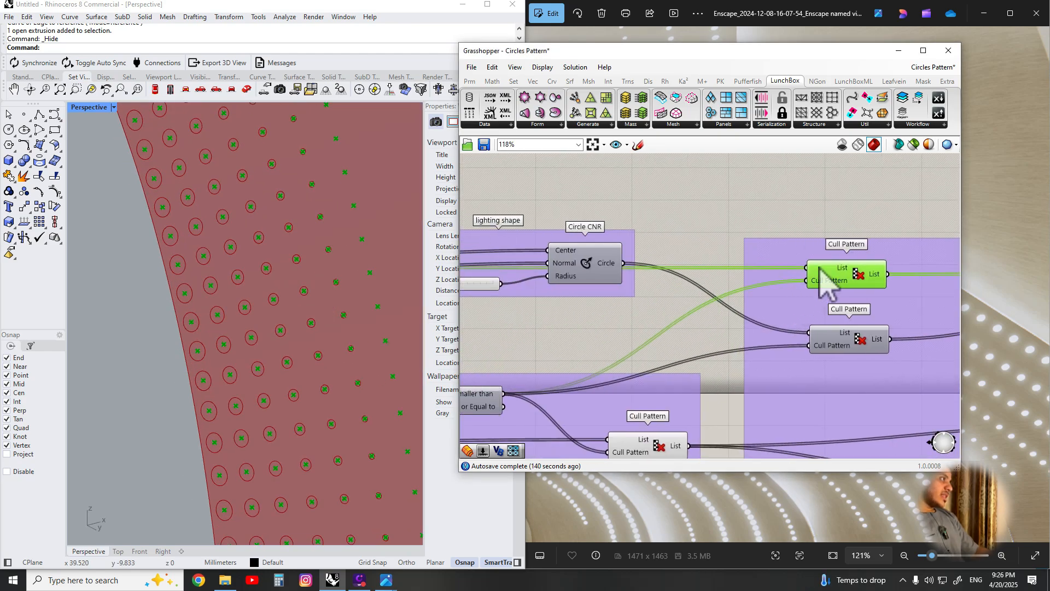
scroll(756, 281, "down", 1)
scroll(636, 345, "down", 1)
right_click_drag(634, 347, 674, 331)
scroll(589, 363, "up", 1)
left_click(578, 363)
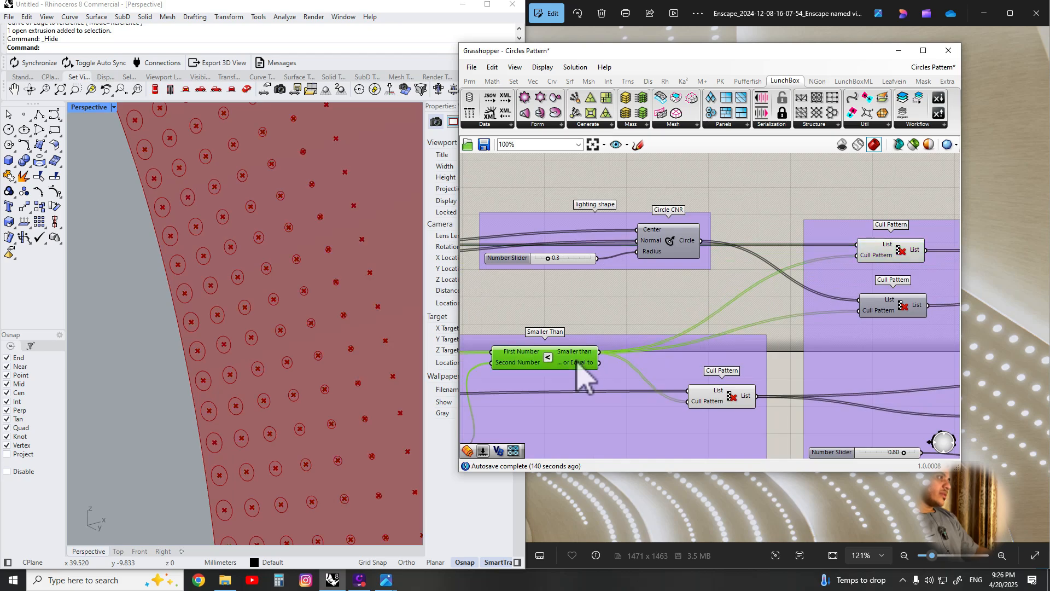
right_click_drag(559, 358, 685, 334)
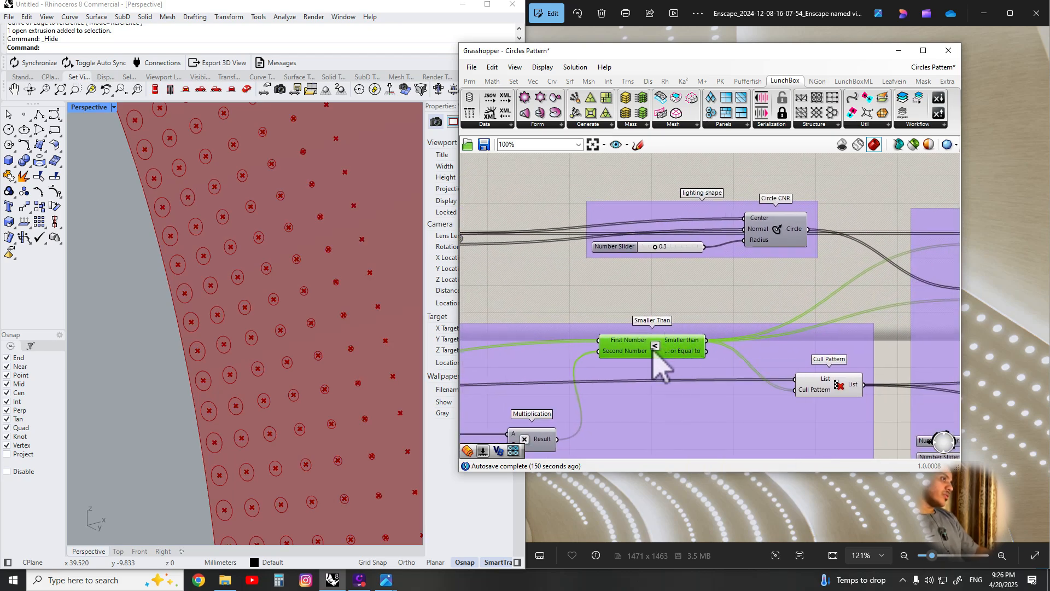
middle_click(655, 353)
scroll(692, 323, "down", 4)
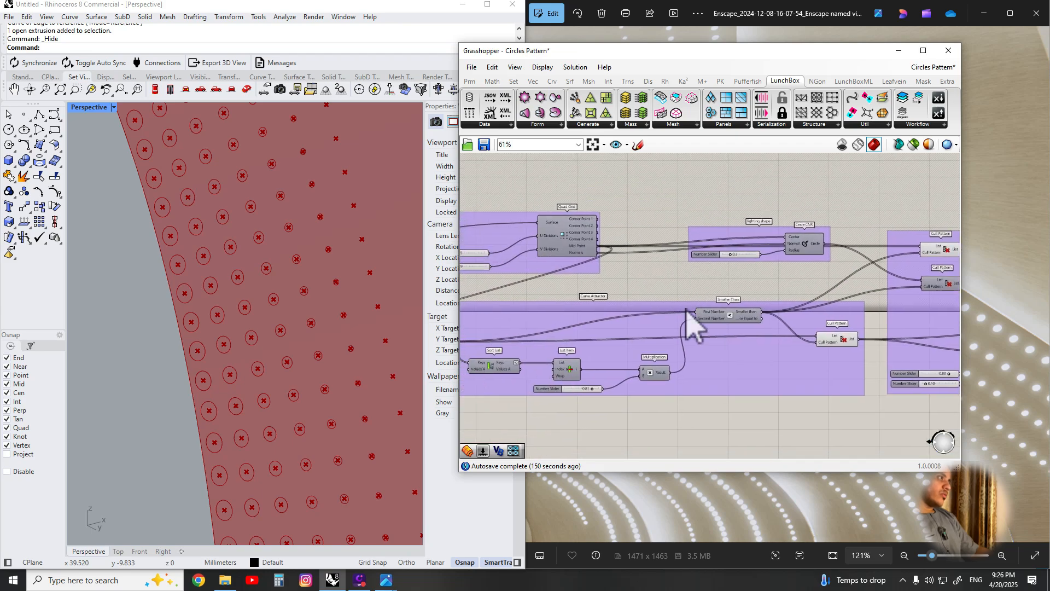
right_click_drag(692, 323, 711, 330)
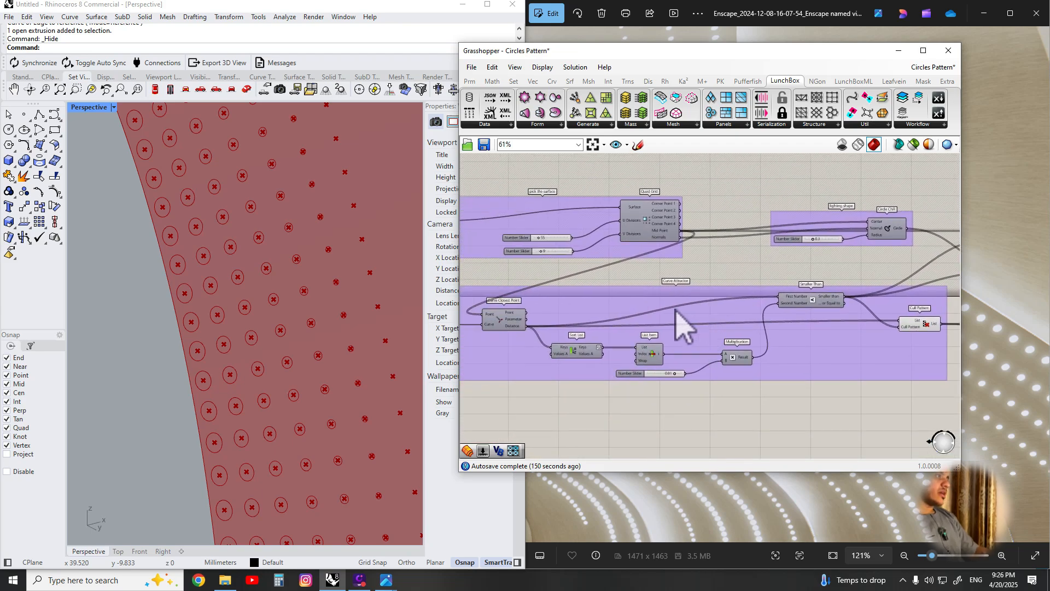
scroll(637, 323, "up", 3)
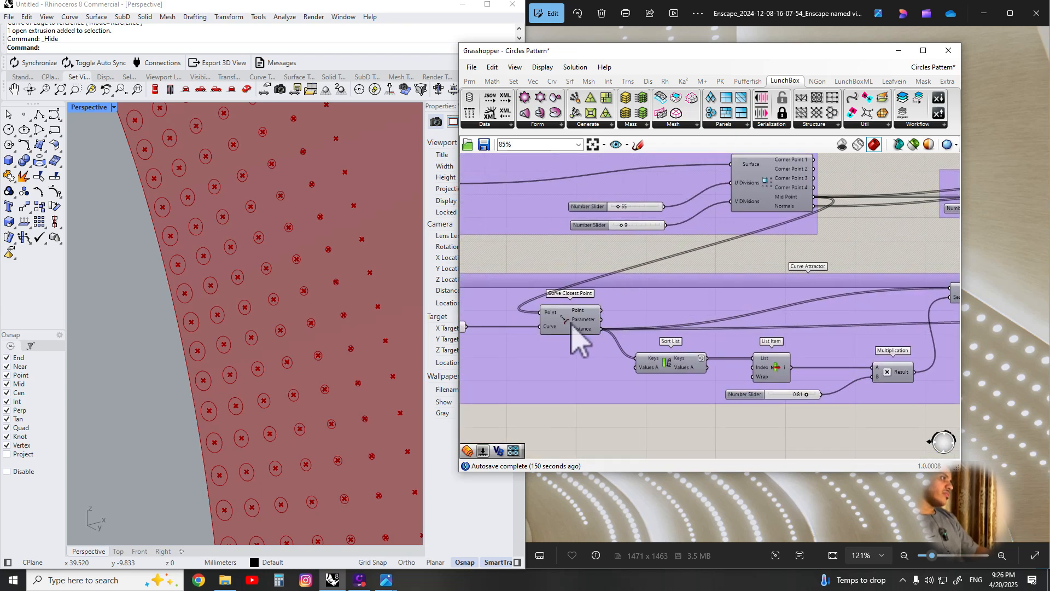
- Turn off the preview of the Cull Pattern feeding Scale's Center and check the Scale component's circles
scroll(570, 323, "down", 5)
right_click_drag(924, 292, 670, 287)
scroll(659, 286, "up", 5)
left_click(583, 268)
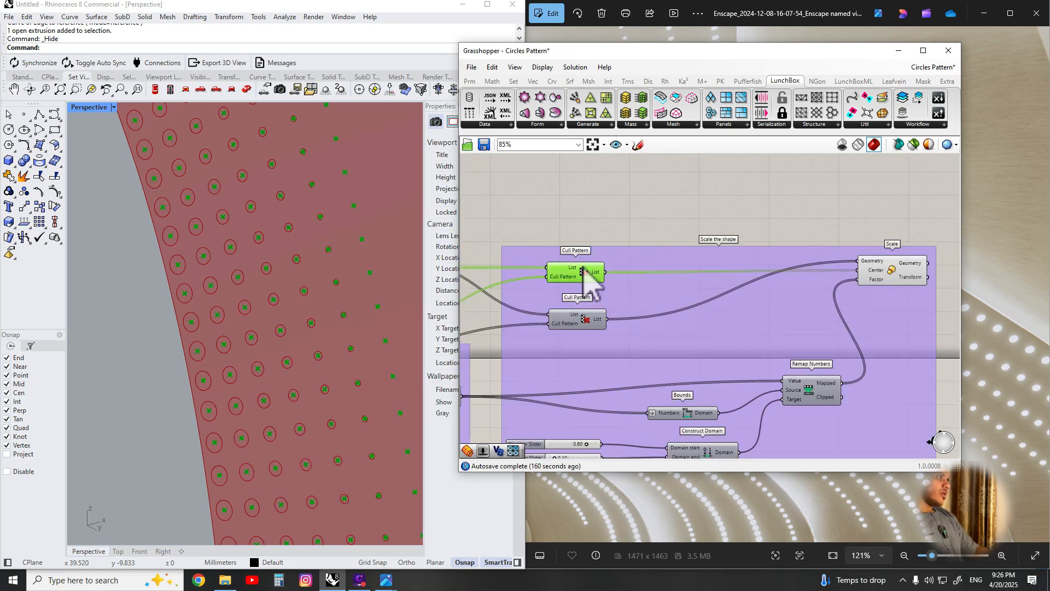
middle_click(584, 269)
left_click(620, 234)
right_click_drag(941, 280, 848, 300)
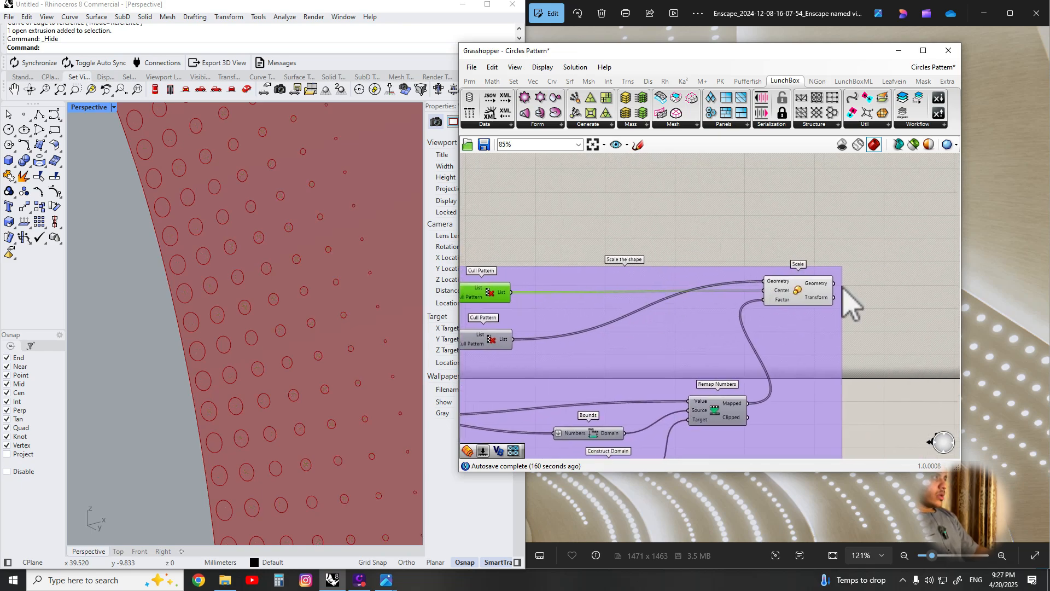
left_click(795, 294)
left_click(679, 272)
- Bake the Scale component's Geometry output into the Rhino document
scroll(678, 271, "down", 3)
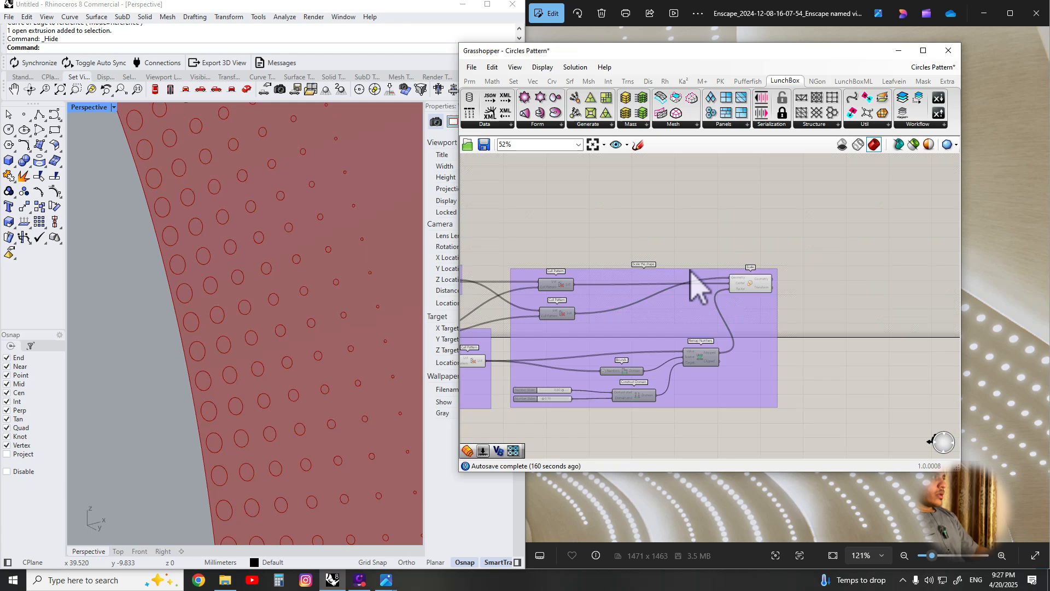
right_click_drag(750, 267, 624, 273)
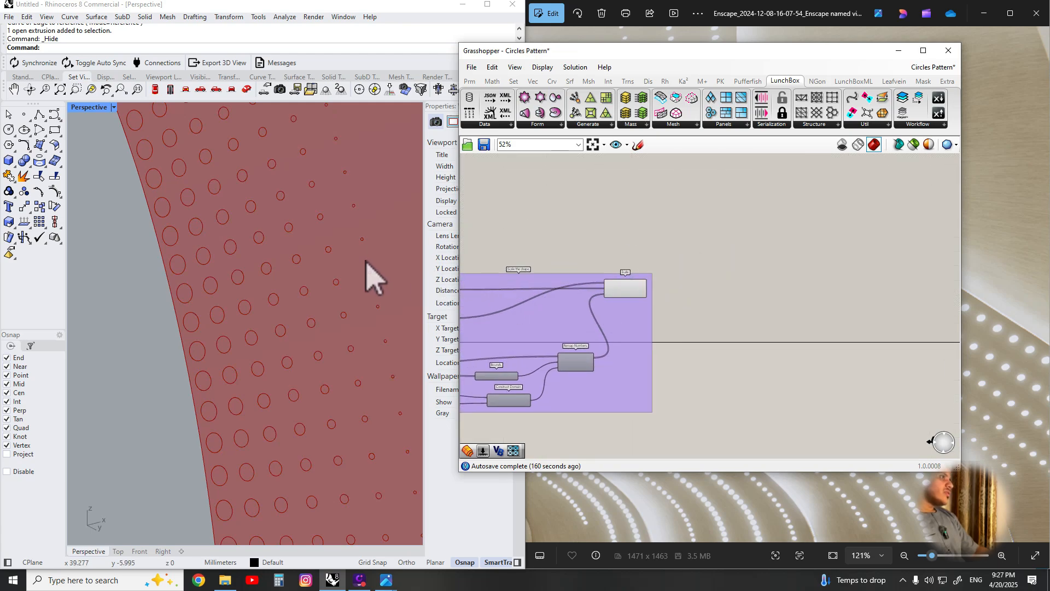
scroll(678, 293, "up", 2)
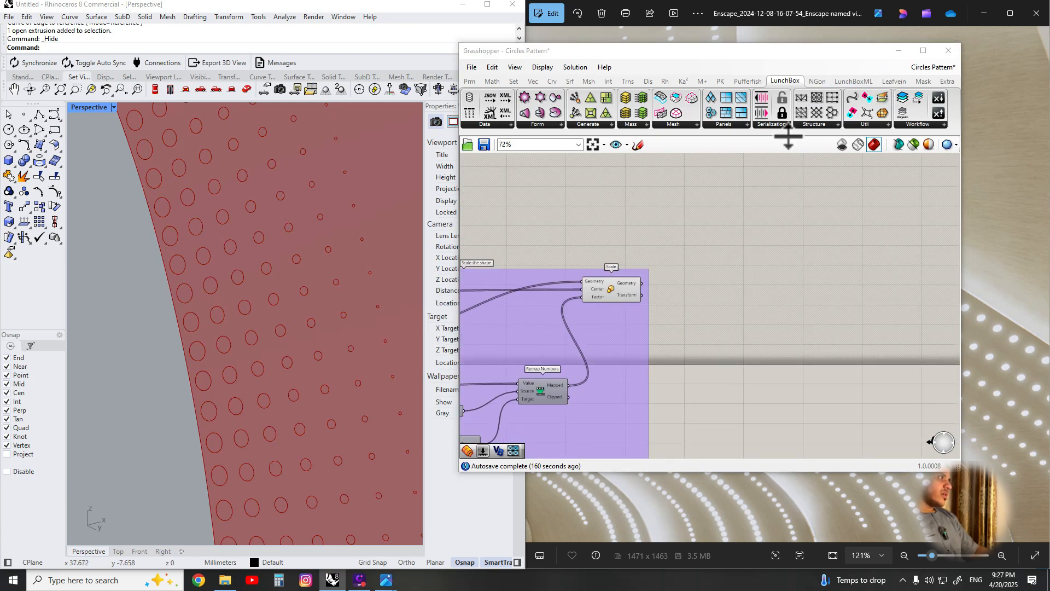
scroll(629, 293, "up", 2)
left_click(634, 289)
right_click(638, 284)
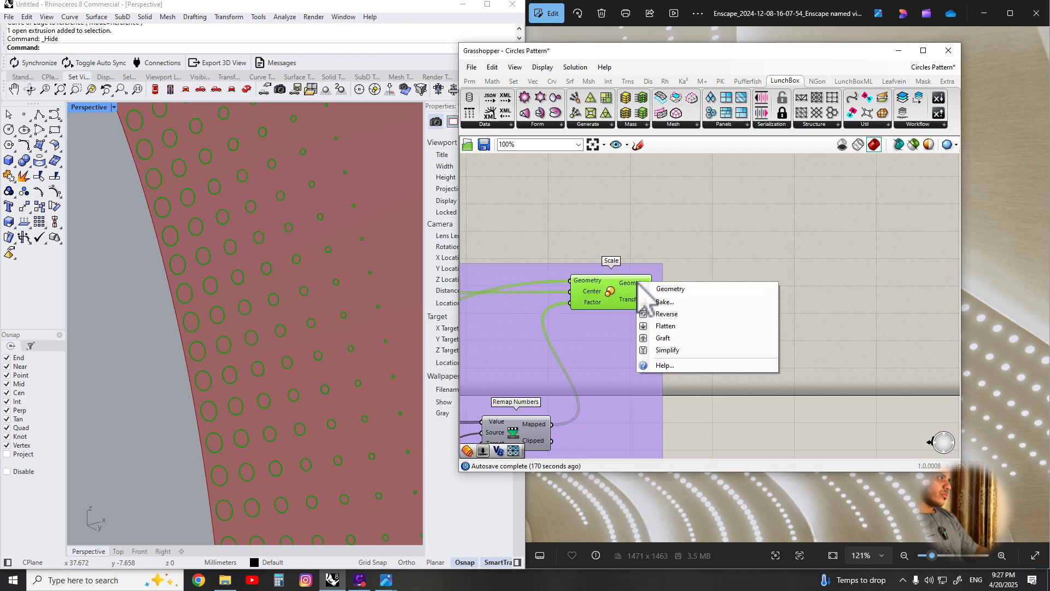
left_click(662, 304)
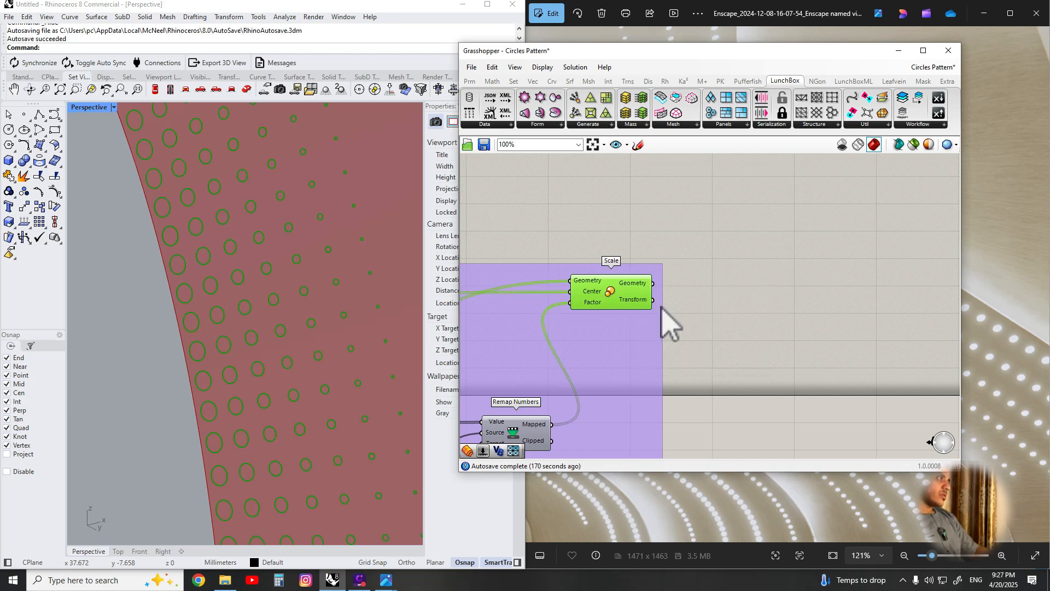
left_click(672, 425)
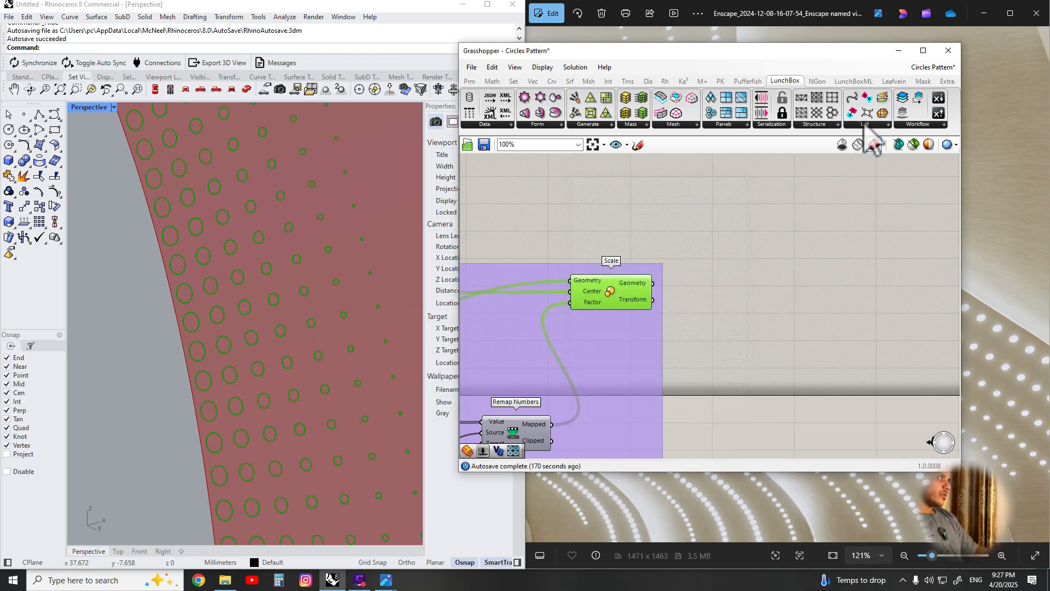
- Put the Grasshopper window away, then select the baked circles, move them off the curved surface to one side and deselect them
left_click(898, 50)
scroll(284, 289, "down", 5)
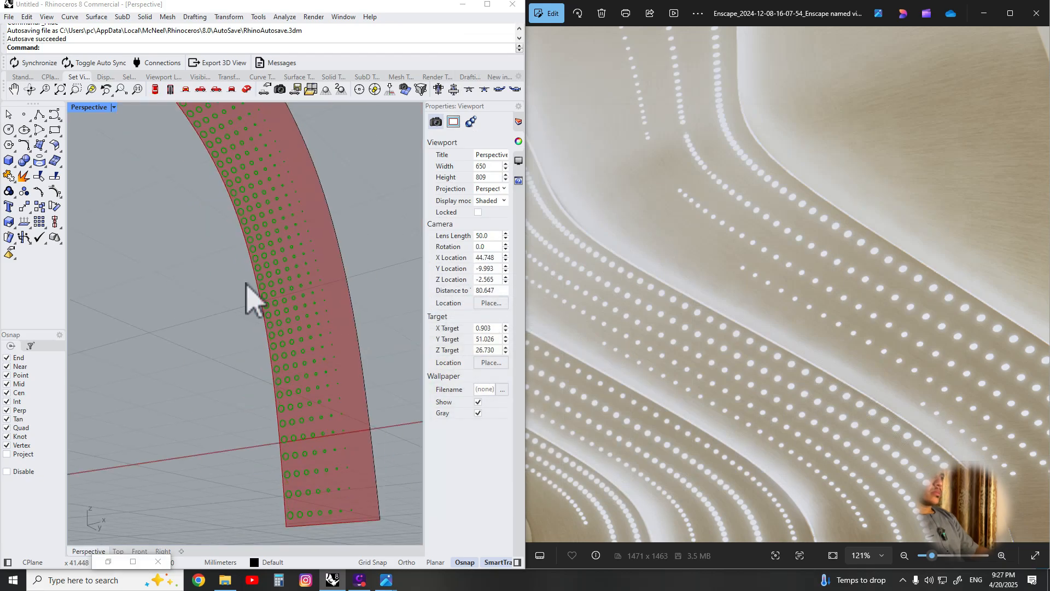
left_click(283, 268)
scroll(229, 239, "down", 5)
left_click_drag(228, 222, 155, 257)
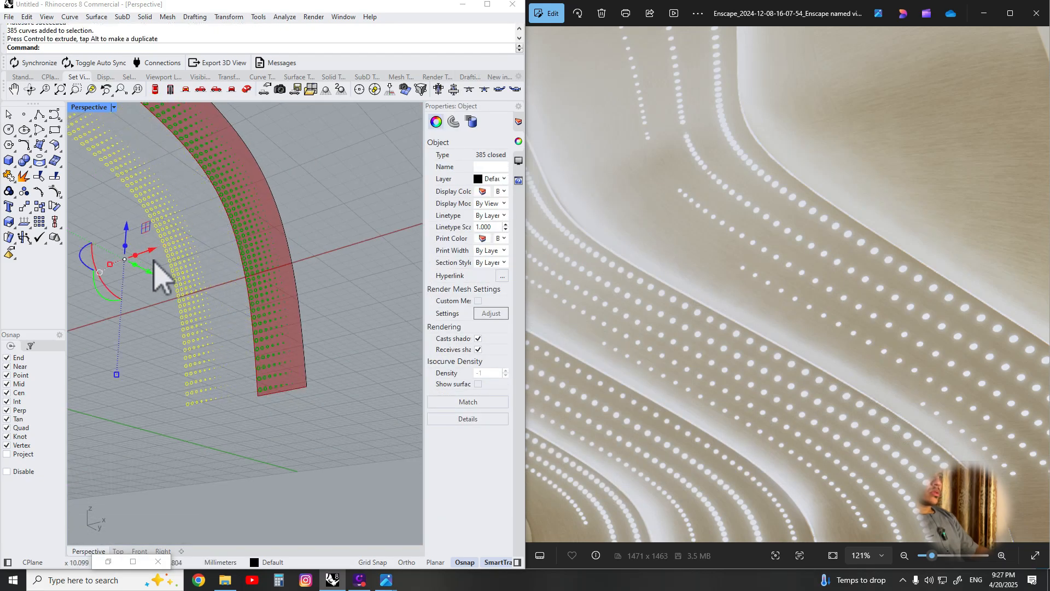
right_click_drag(167, 255, 277, 298, "shift")
key("Escape")
- Examine the baked circle pattern up close and compare it with the rows of lights in the reference ceiling image
scroll(295, 214, "up", 6)
scroll(296, 213, "up", 4)
scroll(281, 309, "down", 6)
scroll(240, 294, "down", 2)
scroll(264, 284, "up", 2)
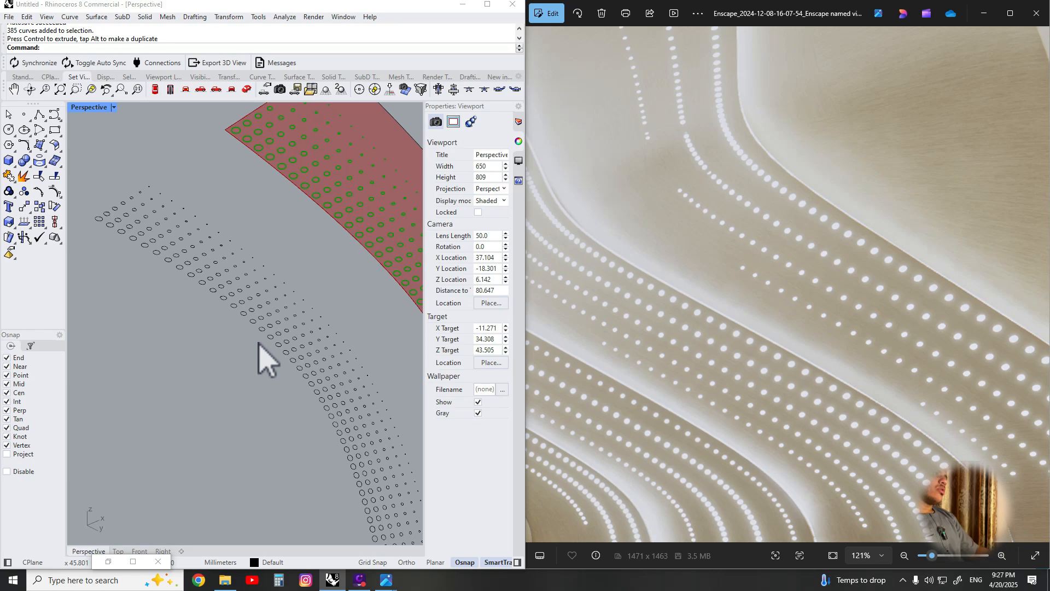
scroll(305, 301, "down", 2)
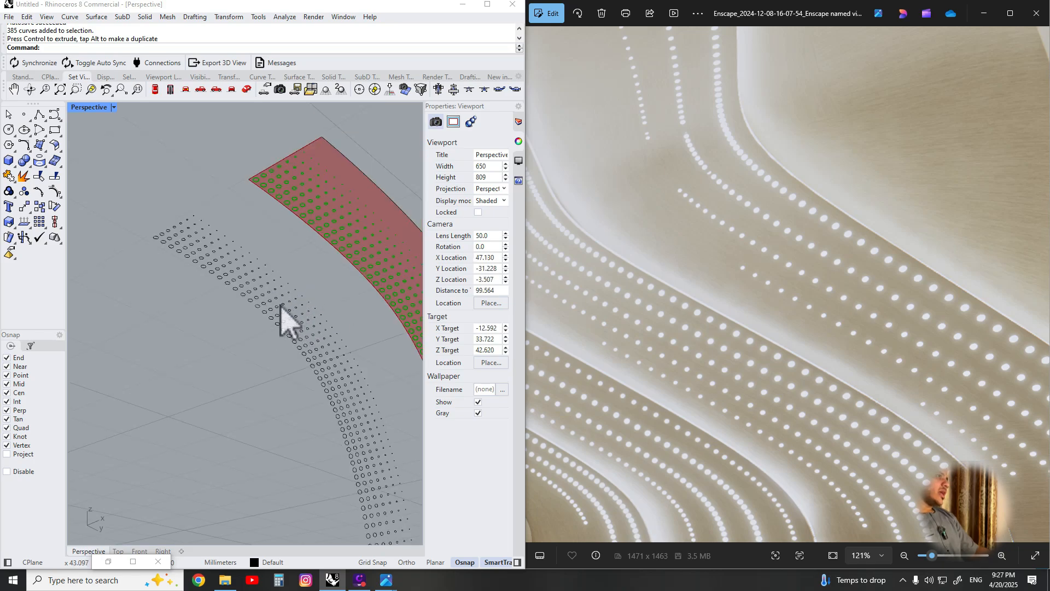
scroll(317, 350, "up", 2)
scroll(788, 325, "down", 4)
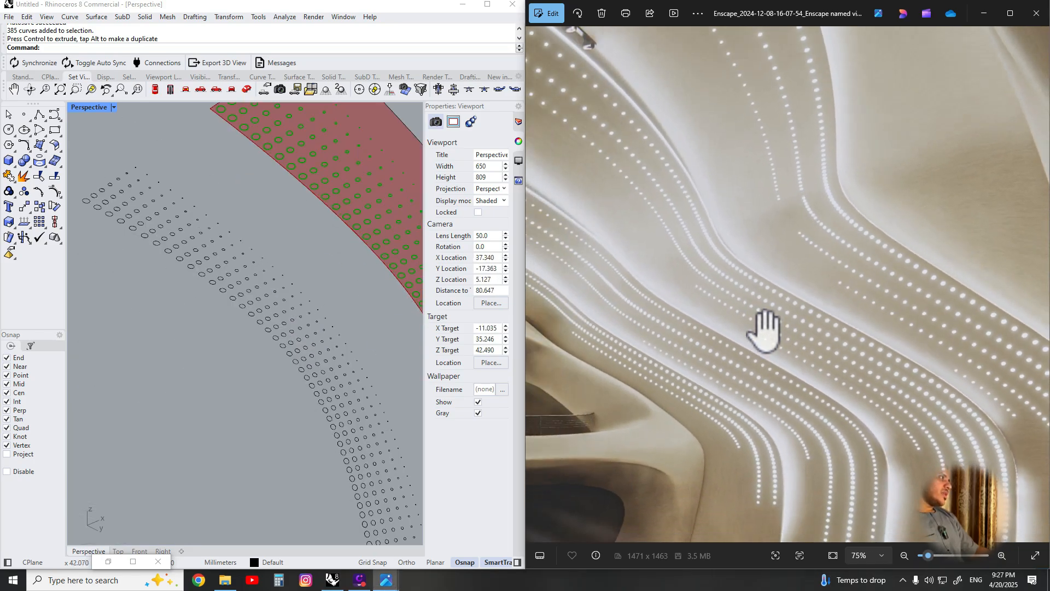
scroll(839, 356, "up", 5)
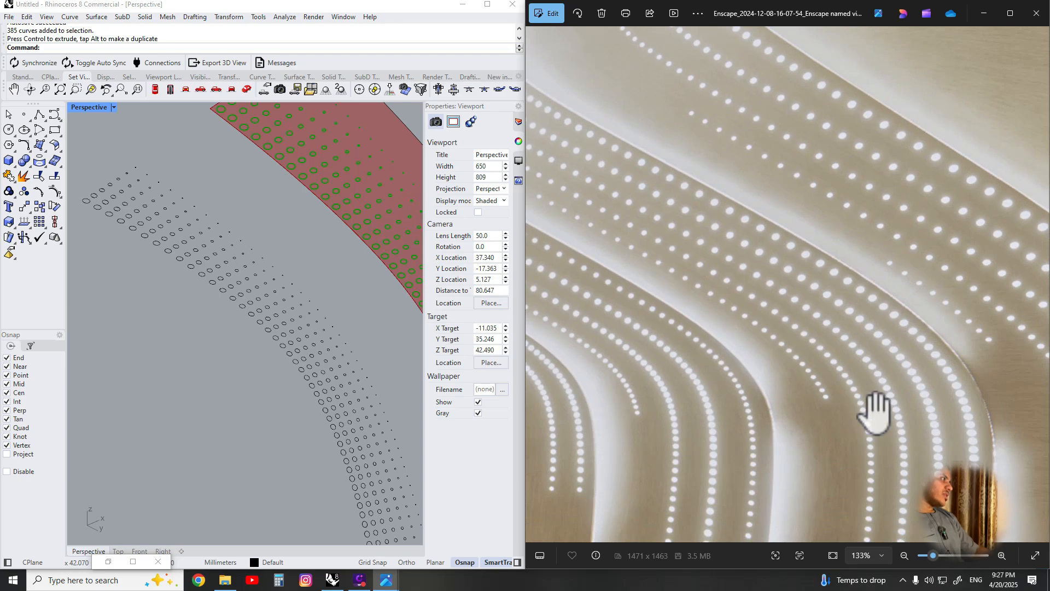
scroll(846, 356, "up", 1)
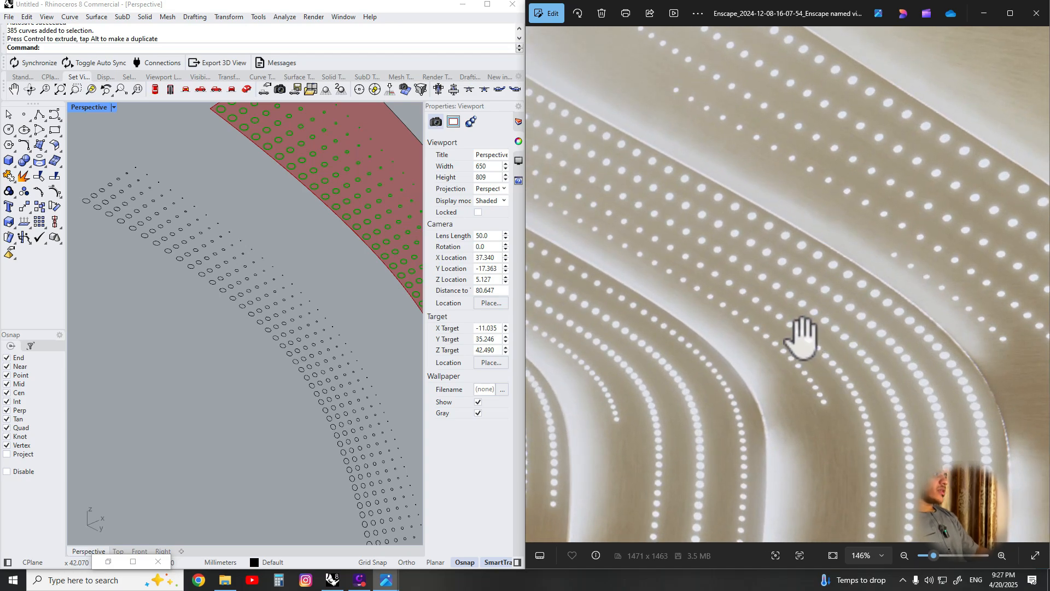
scroll(802, 339, "down", 4)
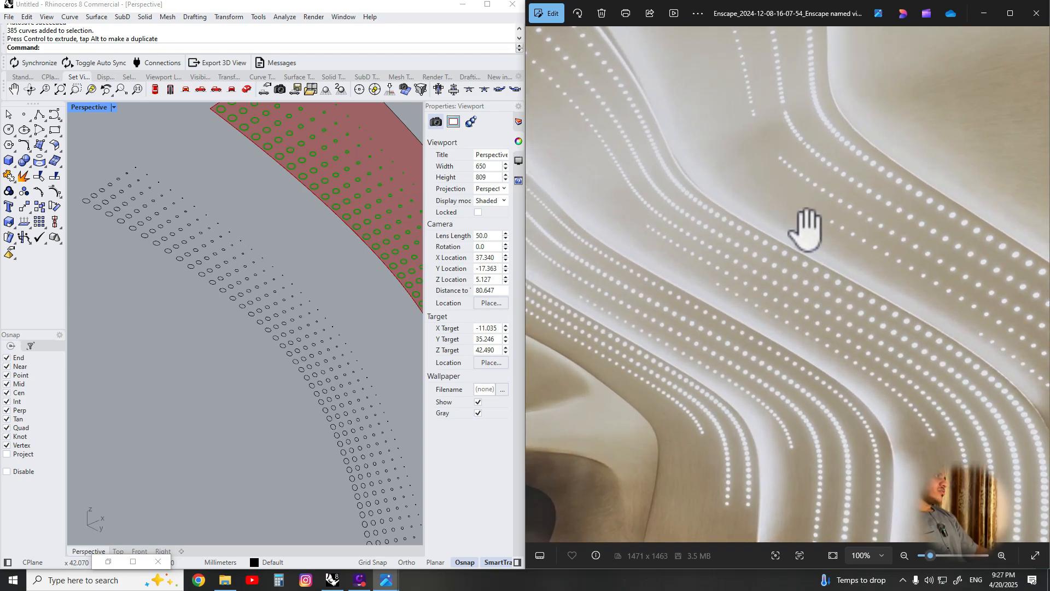
scroll(782, 309, "down", 2)
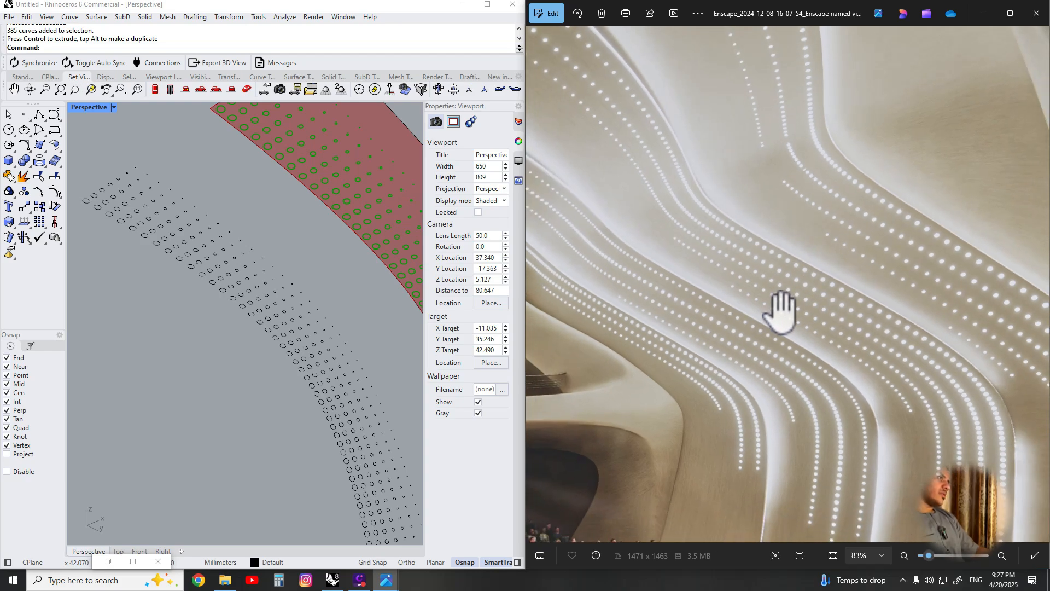